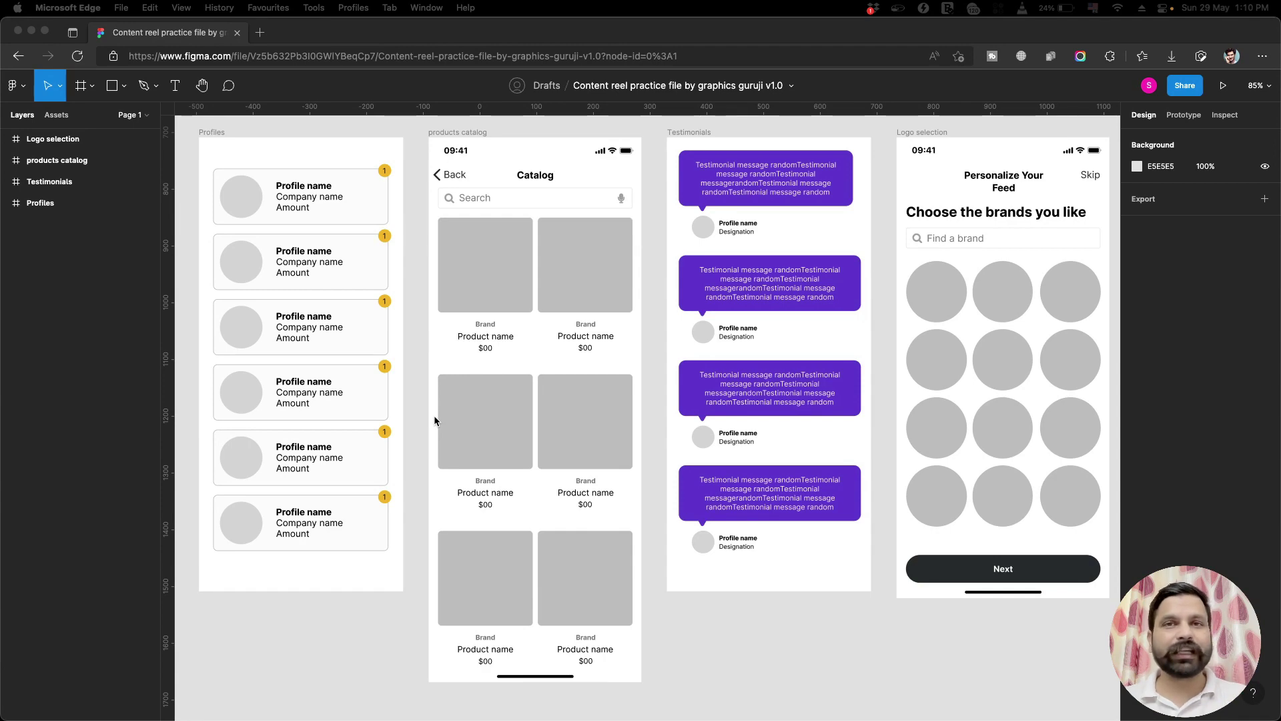
# Open Figma's main menu to reach the installed plugins.
pyautogui.click(20, 86)
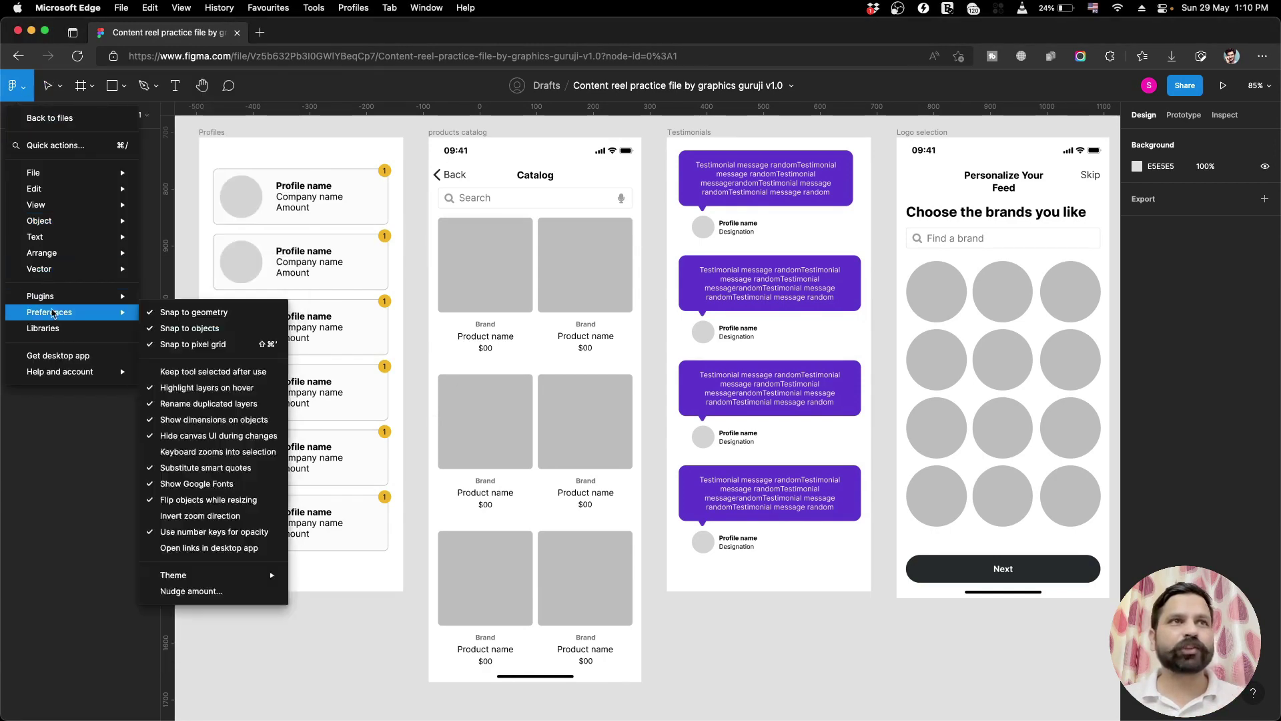
pyautogui.moveTo(40, 297)
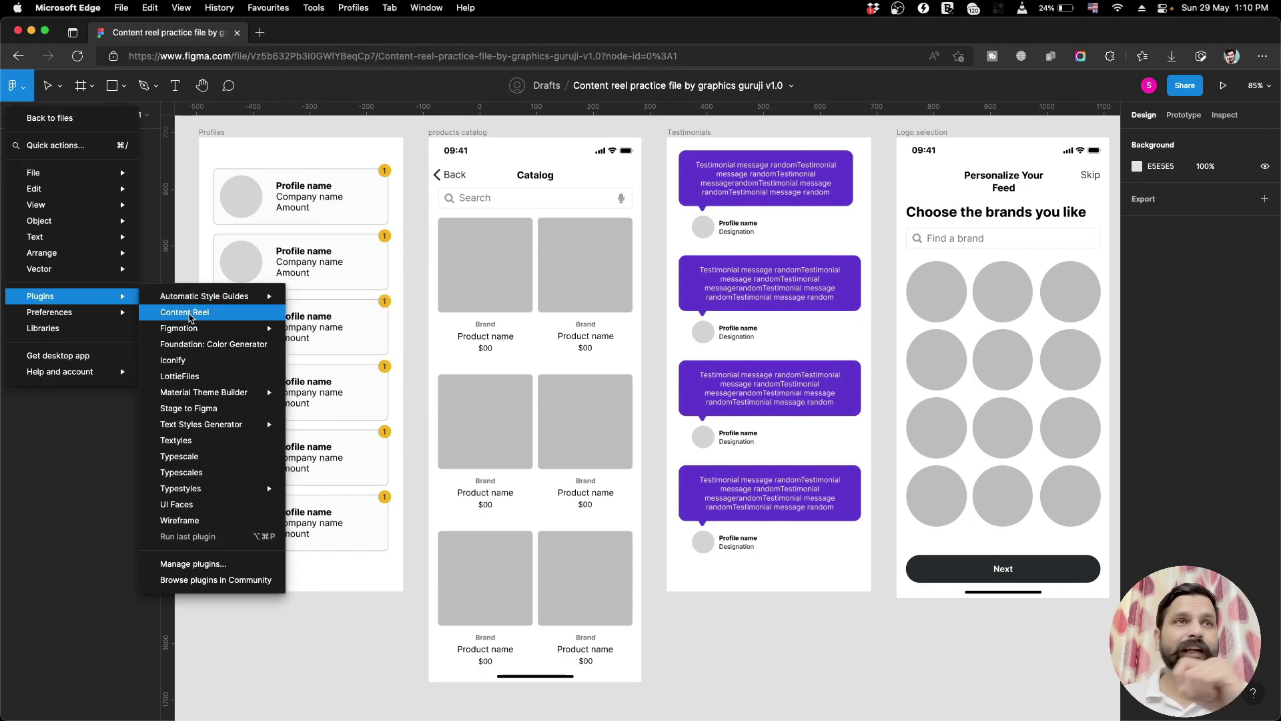
# Launch the Content Reel plugin and move its window to the right.
pyautogui.click(190, 312)
pyautogui.moveTo(713, 202)
pyautogui.mouseDown()
pyautogui.moveTo(813, 185)
pyautogui.moveTo(804, 202)
pyautogui.mouseUp()
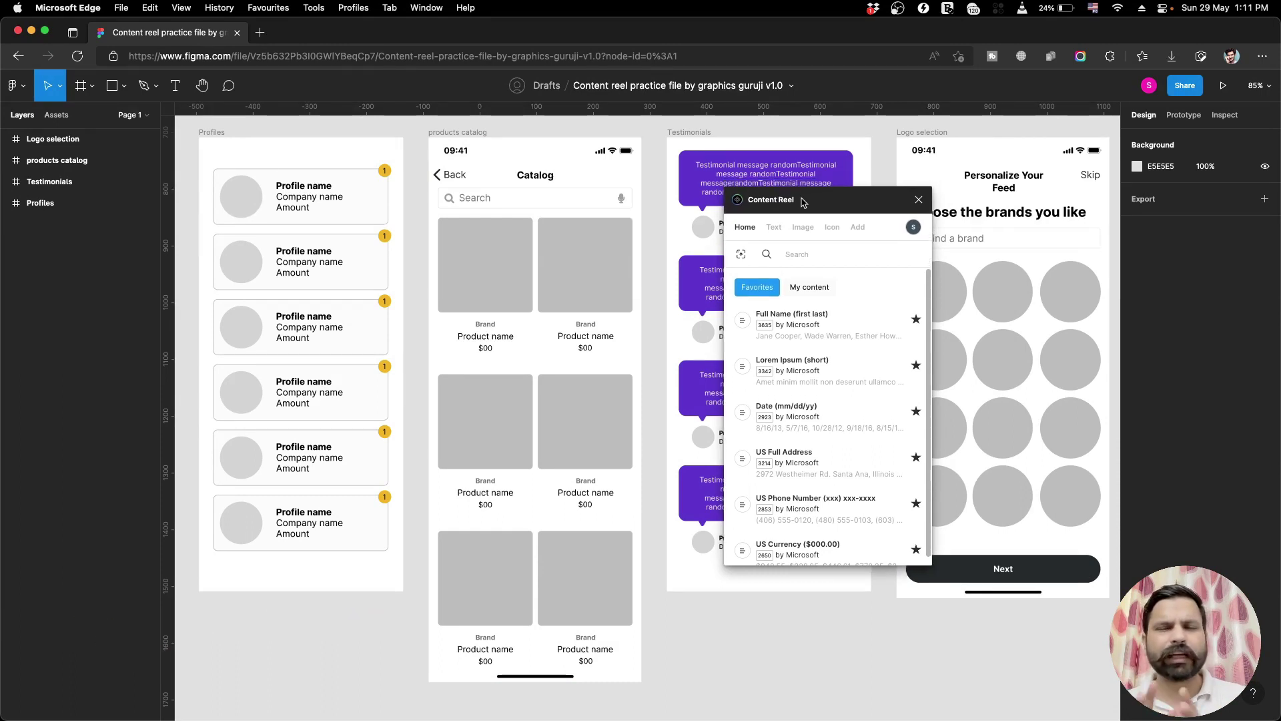
# Move Content Reel lower and zoom to 206% on the Profiles frame's six cards.
pyautogui.moveTo(803, 202); pyautogui.dragTo(751, 347)
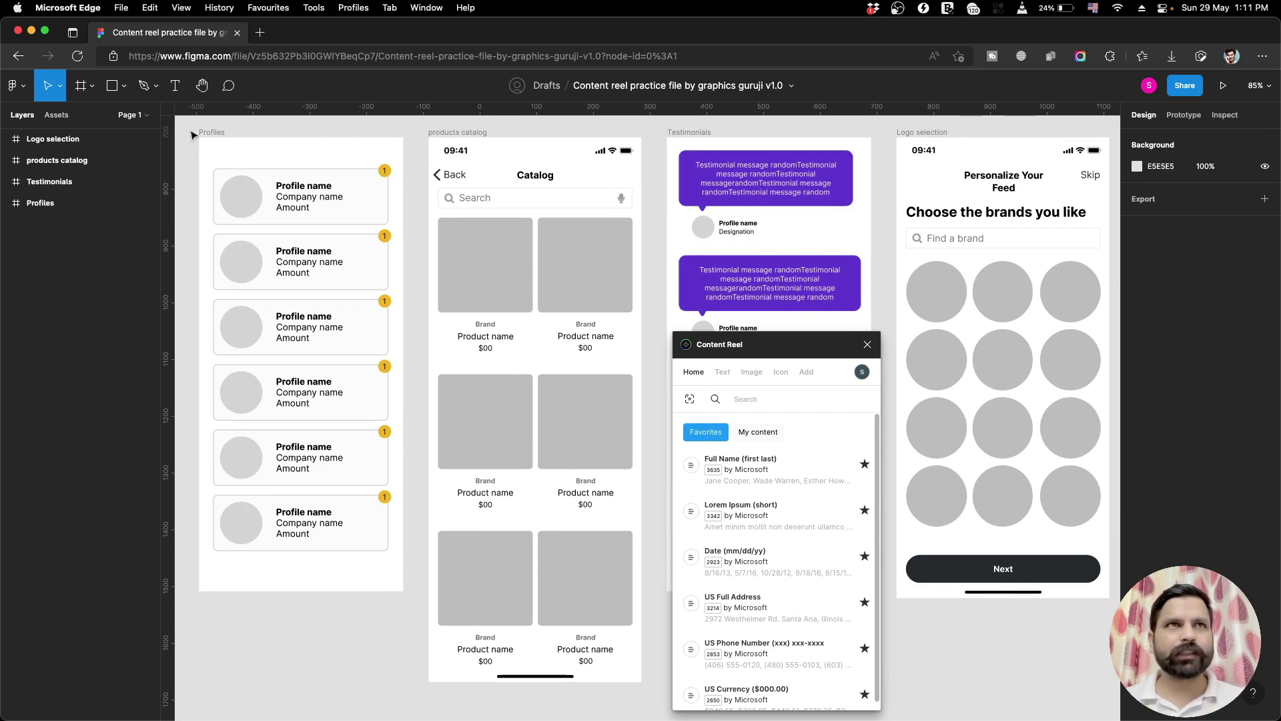
pyautogui.scroll(5, 197, 140)
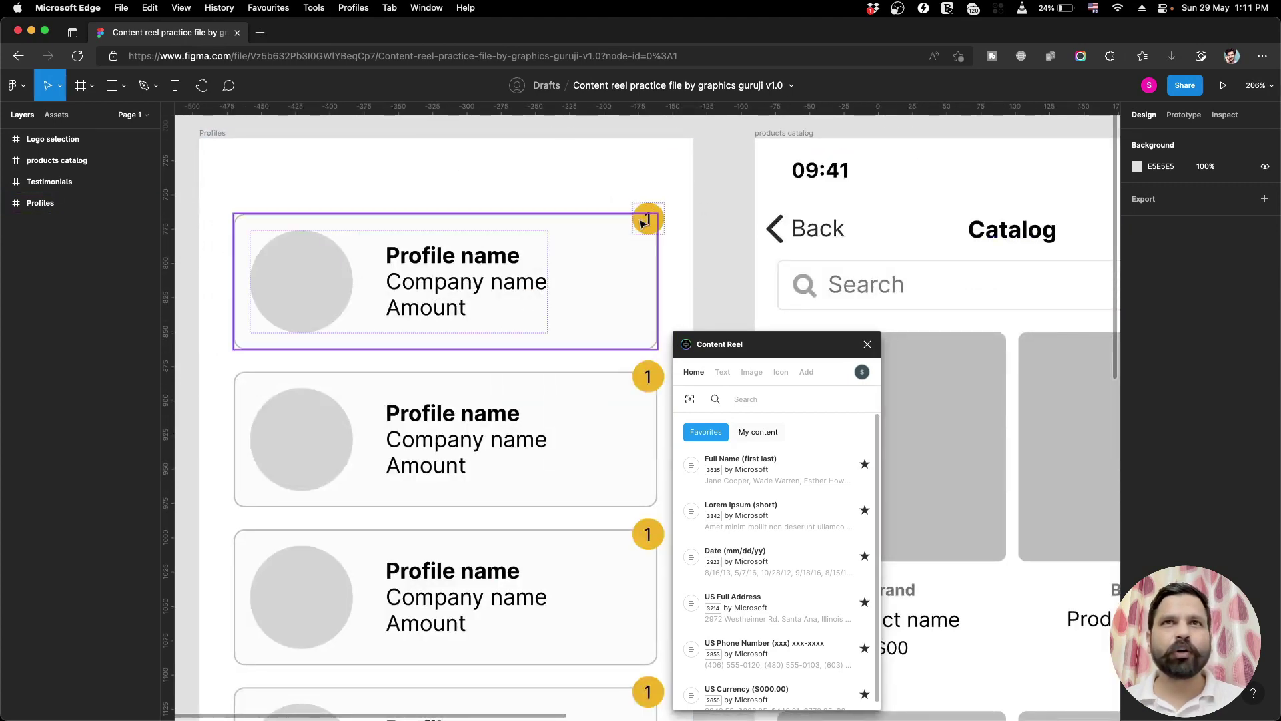
pyautogui.click(662, 218)
pyautogui.press('Escape')
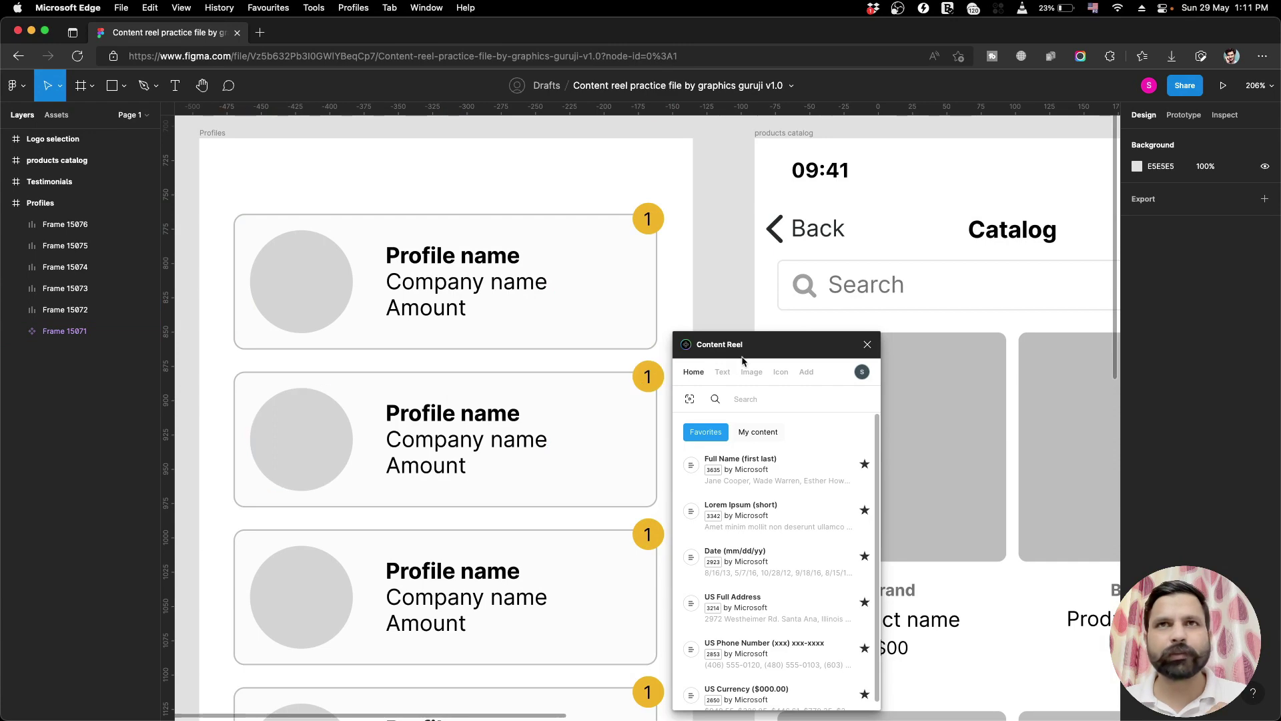
# Select the Profile name text in all six profile cards.
pyautogui.moveTo(767, 345); pyautogui.dragTo(799, 166)
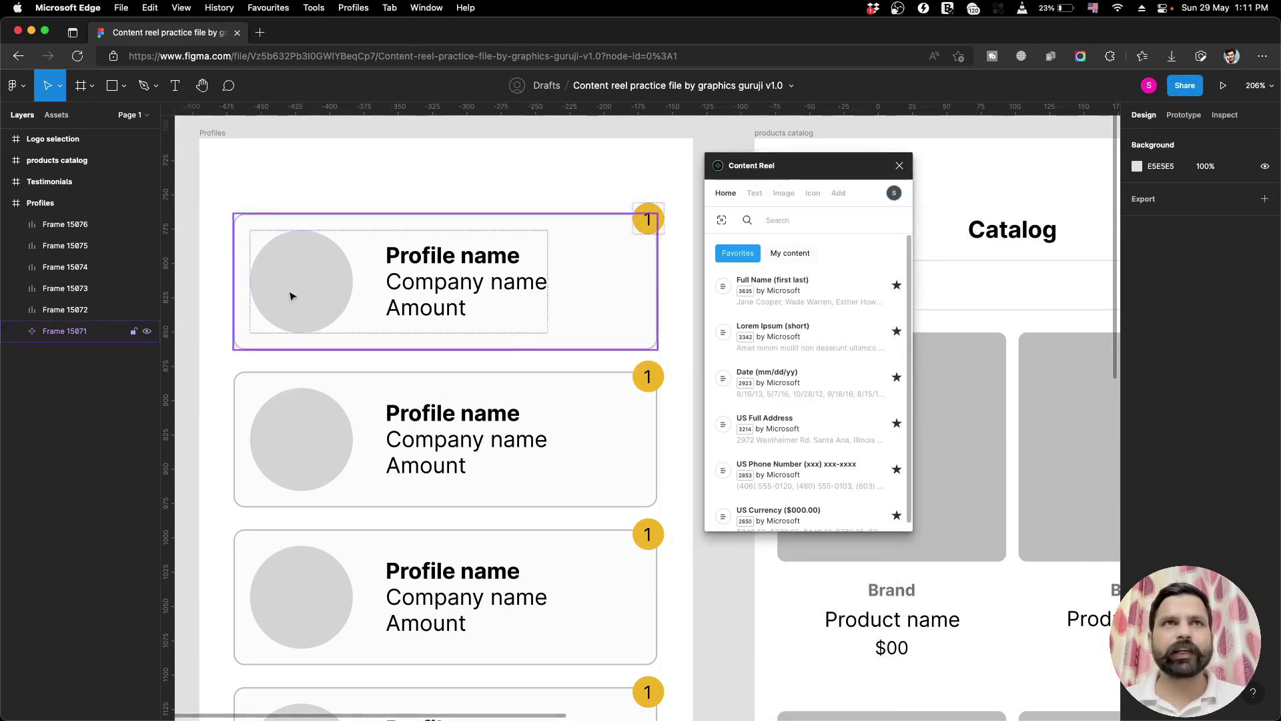
pyautogui.doubleClick(478, 263)
pyautogui.scroll(-2, 481, 314)
pyautogui.scroll(-2, 481, 313)
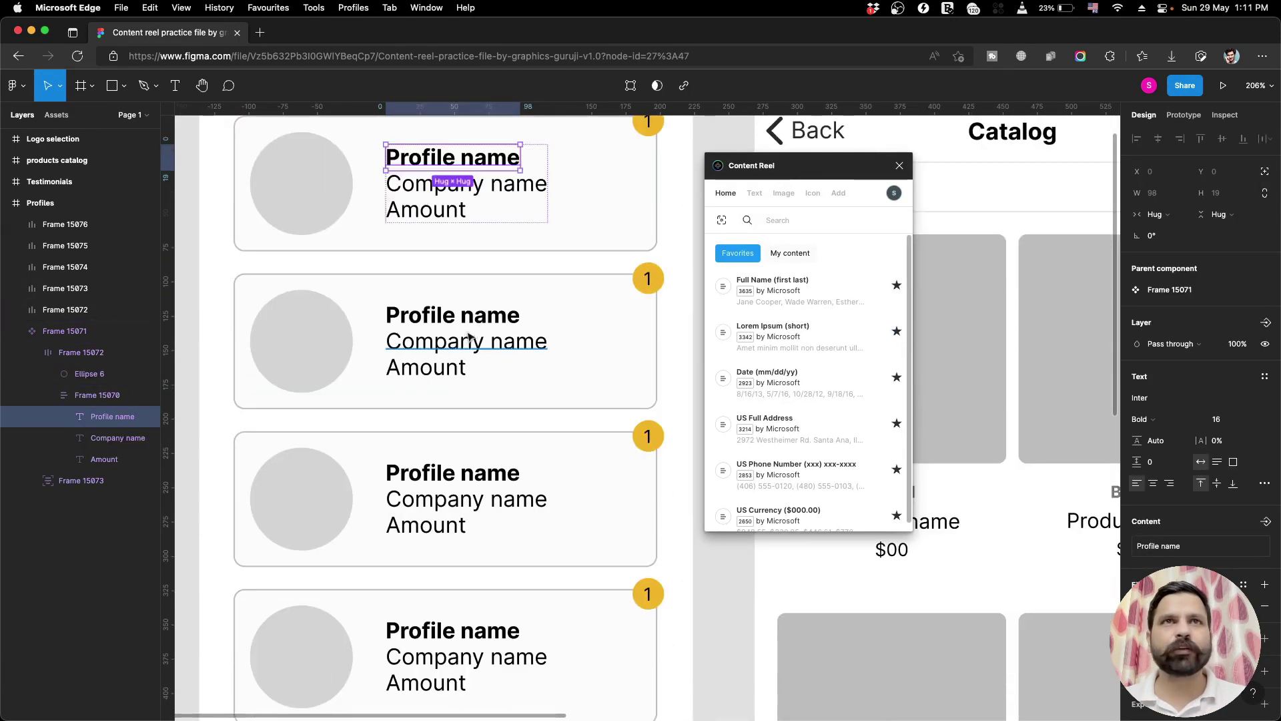
pyautogui.keyDown('shift'); pyautogui.click(481, 320); pyautogui.keyUp('shift')
pyautogui.scroll(-3, 480, 323)
pyautogui.keyDown('shift'); pyautogui.click(478, 283); pyautogui.keyUp('shift')
pyautogui.scroll(-2, 478, 287)
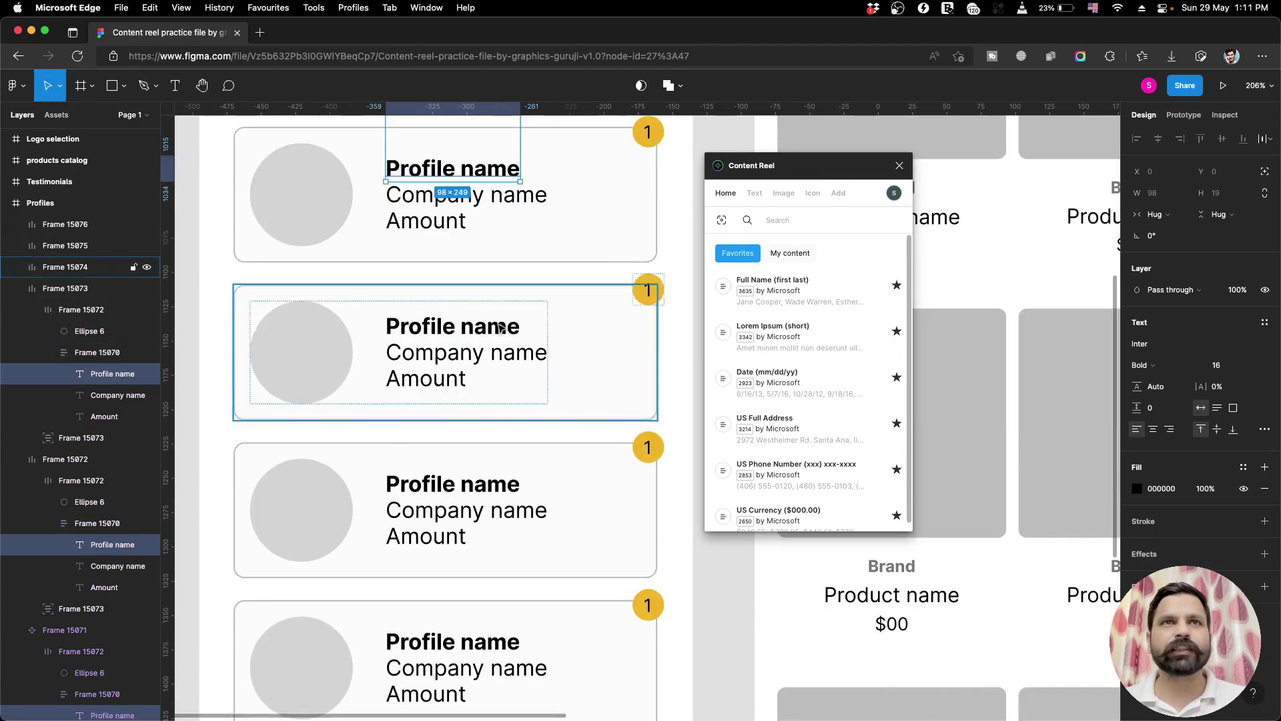
pyautogui.keyDown('shift'); pyautogui.click(497, 327); pyautogui.keyUp('shift')
pyautogui.scroll(-3, 499, 329)
pyautogui.keyDown('shift'); pyautogui.click(497, 293); pyautogui.keyUp('shift')
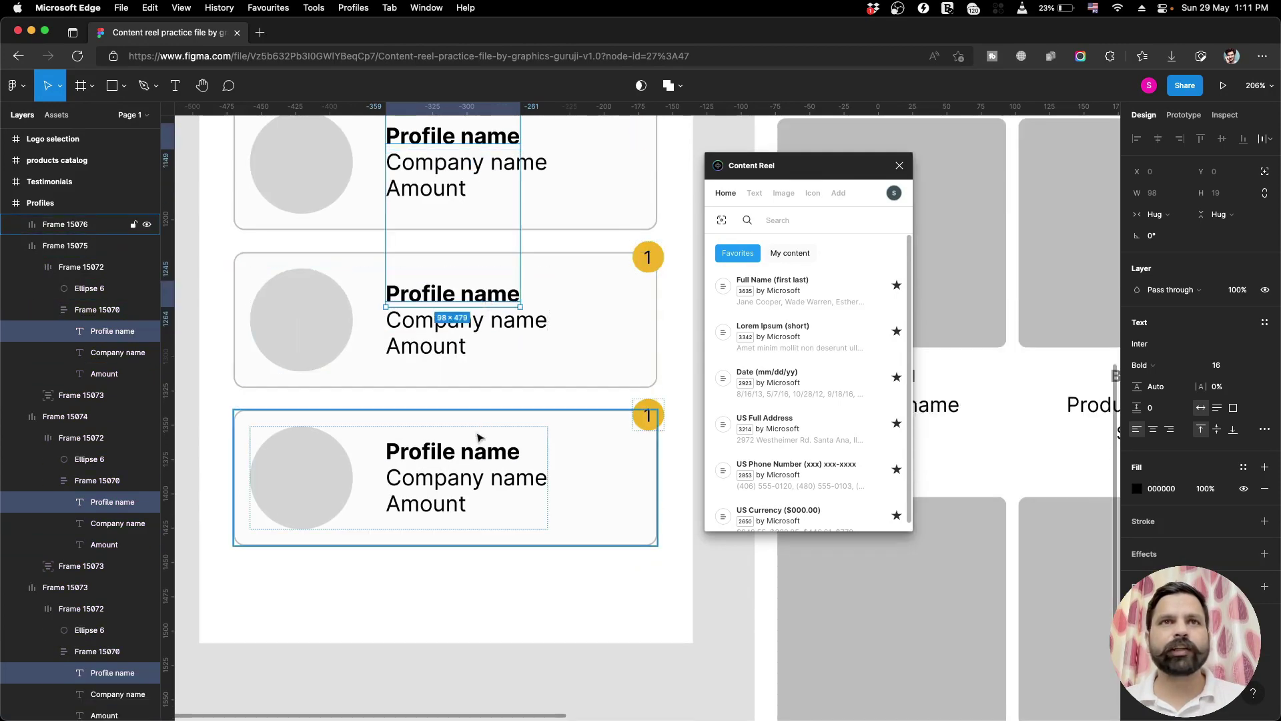
pyautogui.keyDown('shift'); pyautogui.click(501, 449); pyautogui.keyUp('shift')
pyautogui.scroll(5, 521, 400)
pyautogui.scroll(5, 539, 372)
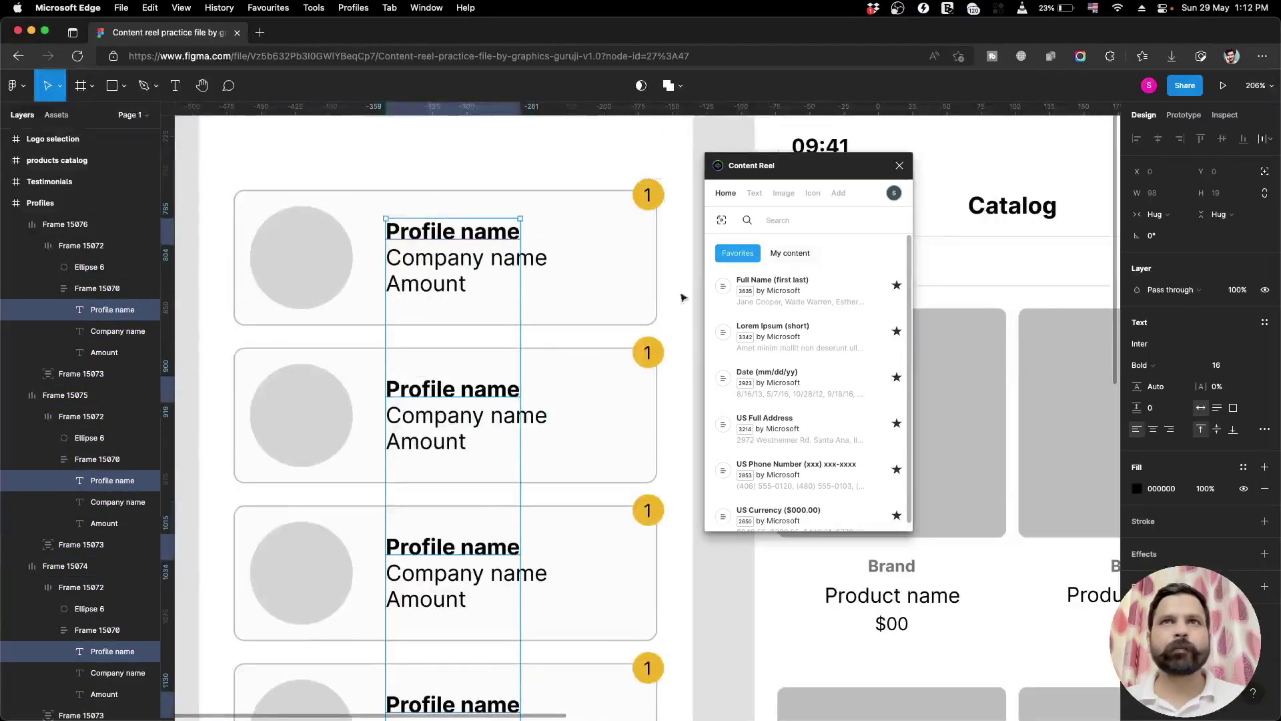
# Browse Content Reel's sections, then search the favourites for 'name'.
pyautogui.moveTo(770, 165); pyautogui.dragTo(673, 184)
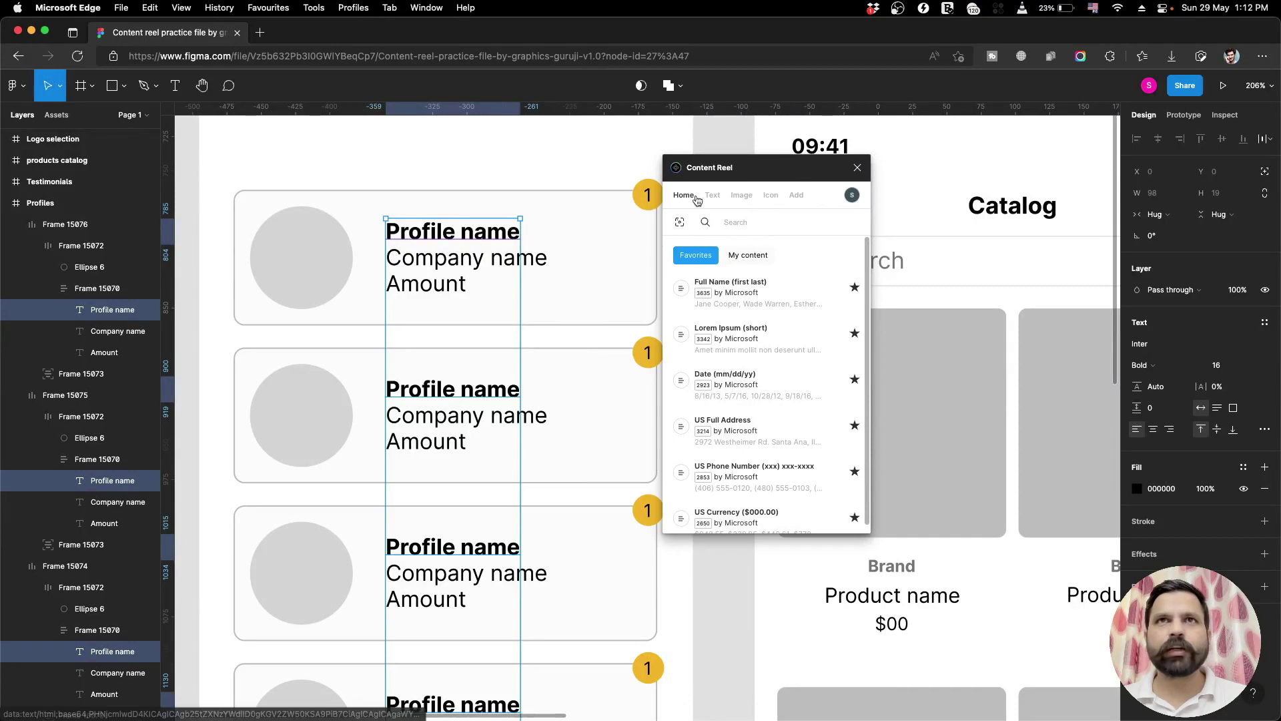
pyautogui.click(717, 196)
pyautogui.click(770, 197)
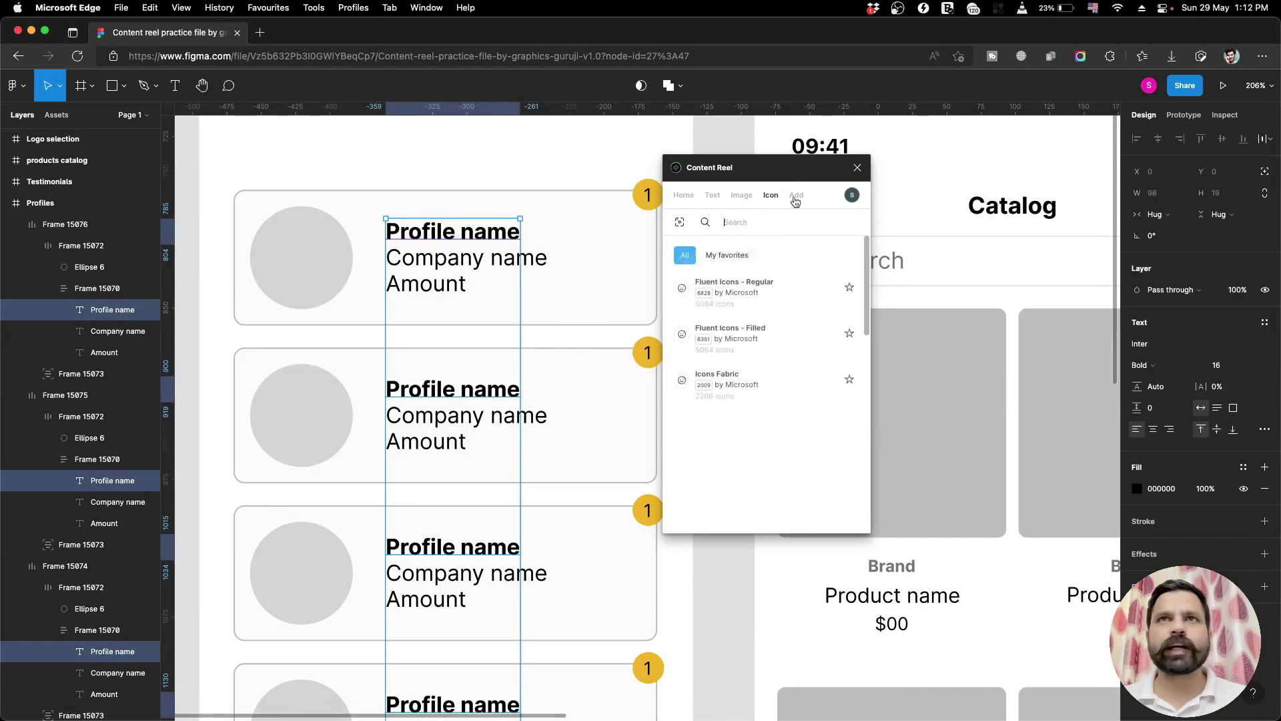
pyautogui.click(675, 199)
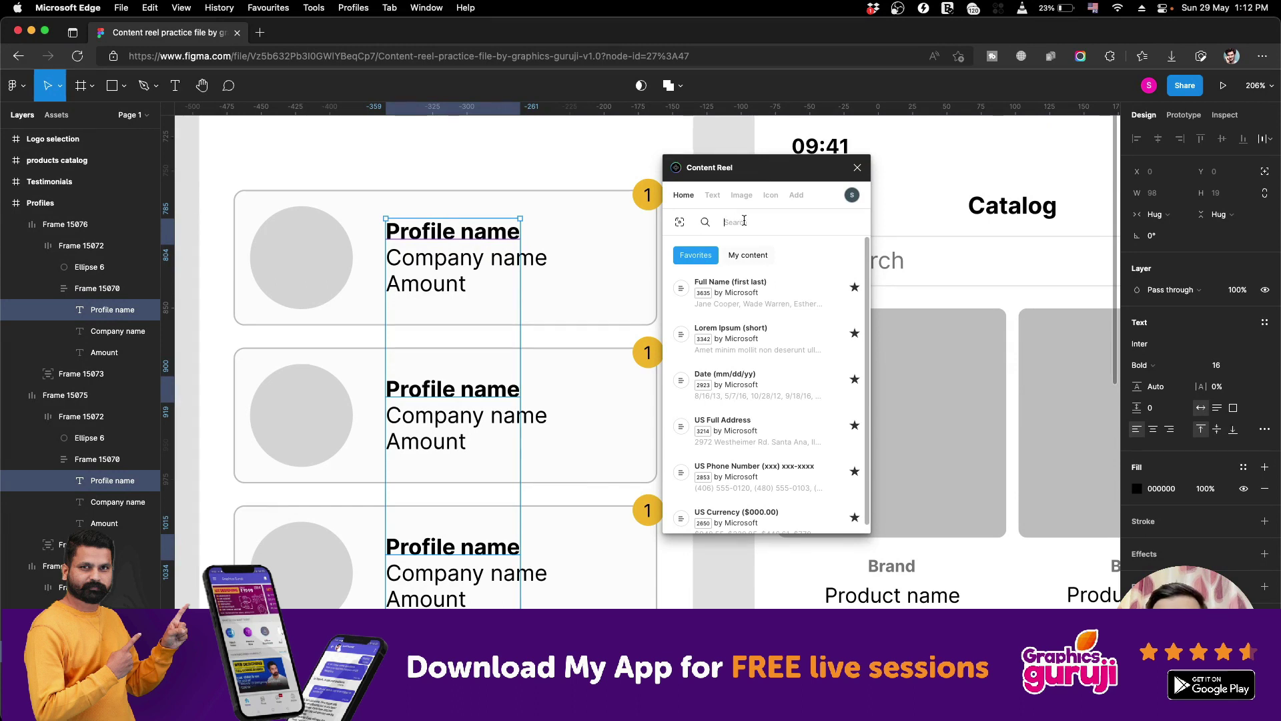
pyautogui.write('name')
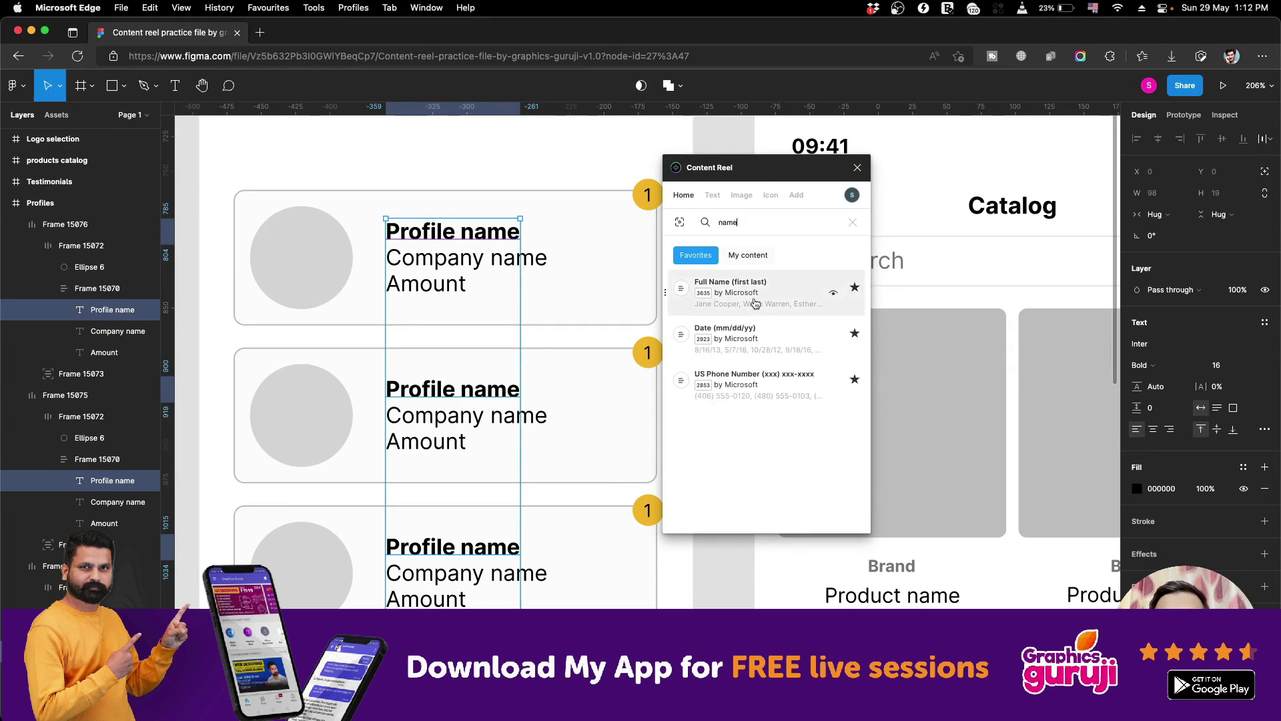
# Fill the profile names with realistic full names like Bessie Cooper.
pyautogui.click(756, 303)
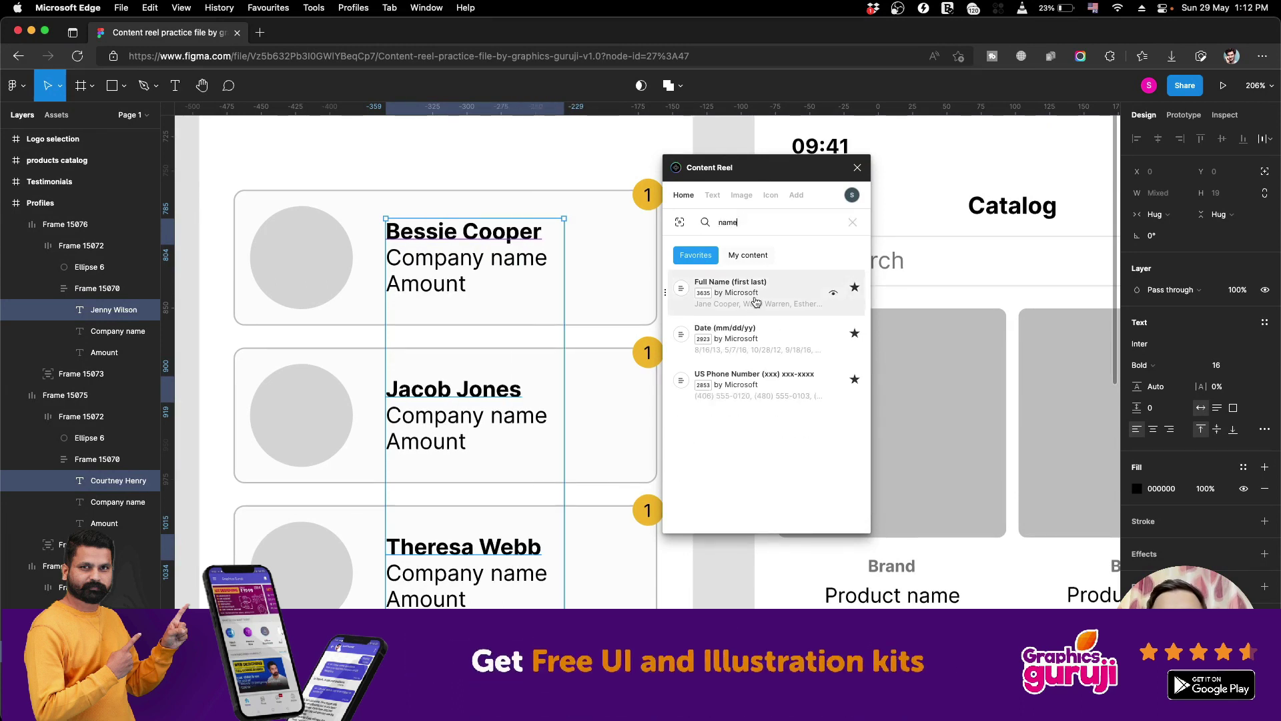
pyautogui.scroll(-4, 486, 339)
pyautogui.scroll(-1, 485, 342)
pyautogui.scroll(-4, 485, 342)
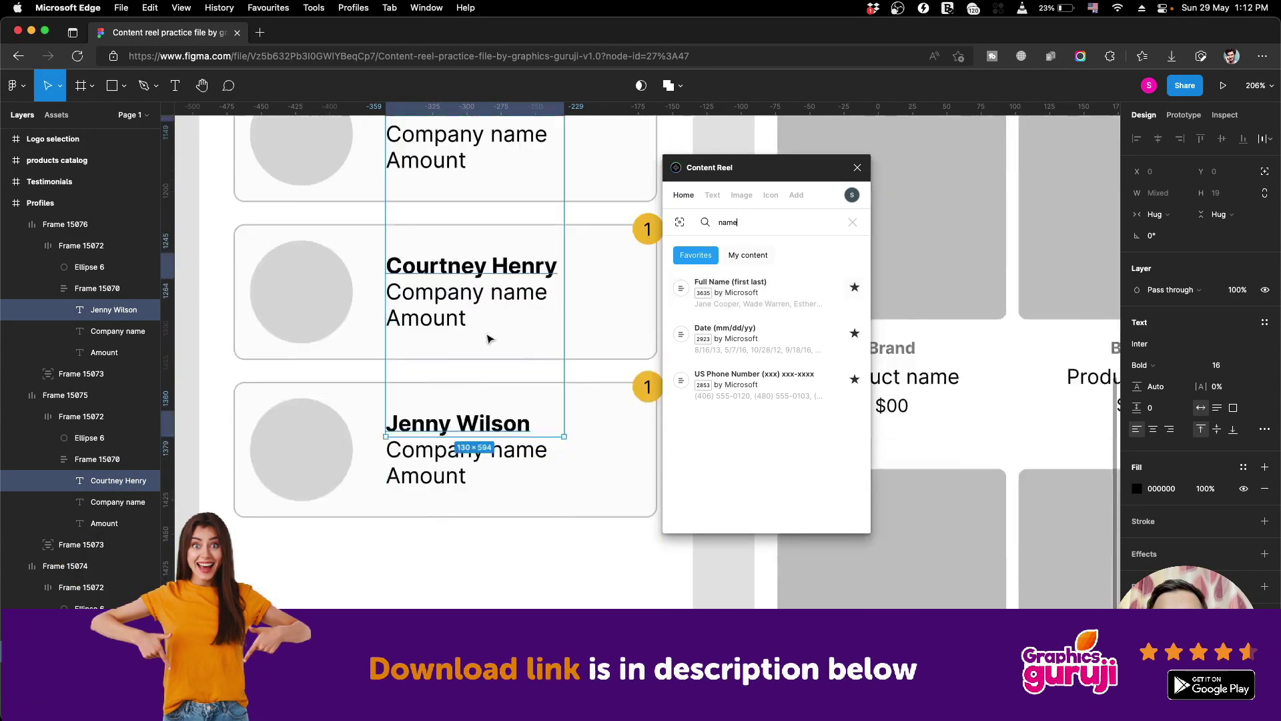
pyautogui.scroll(2, 486, 341)
pyautogui.scroll(3, 488, 340)
pyautogui.scroll(3, 489, 339)
pyautogui.scroll(2, 490, 339)
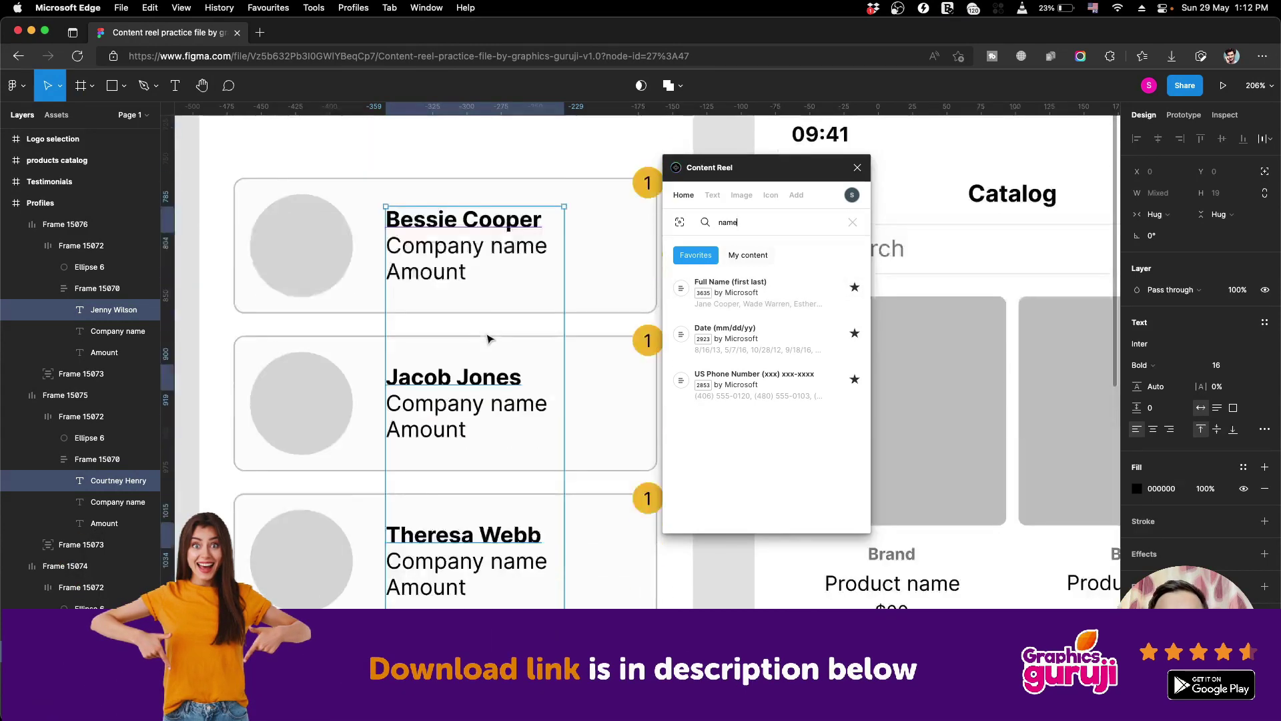
# Select all six cards' Company name text and show Content Reel's text data sets.
pyautogui.click(501, 251)
pyautogui.scroll(-2, 497, 281)
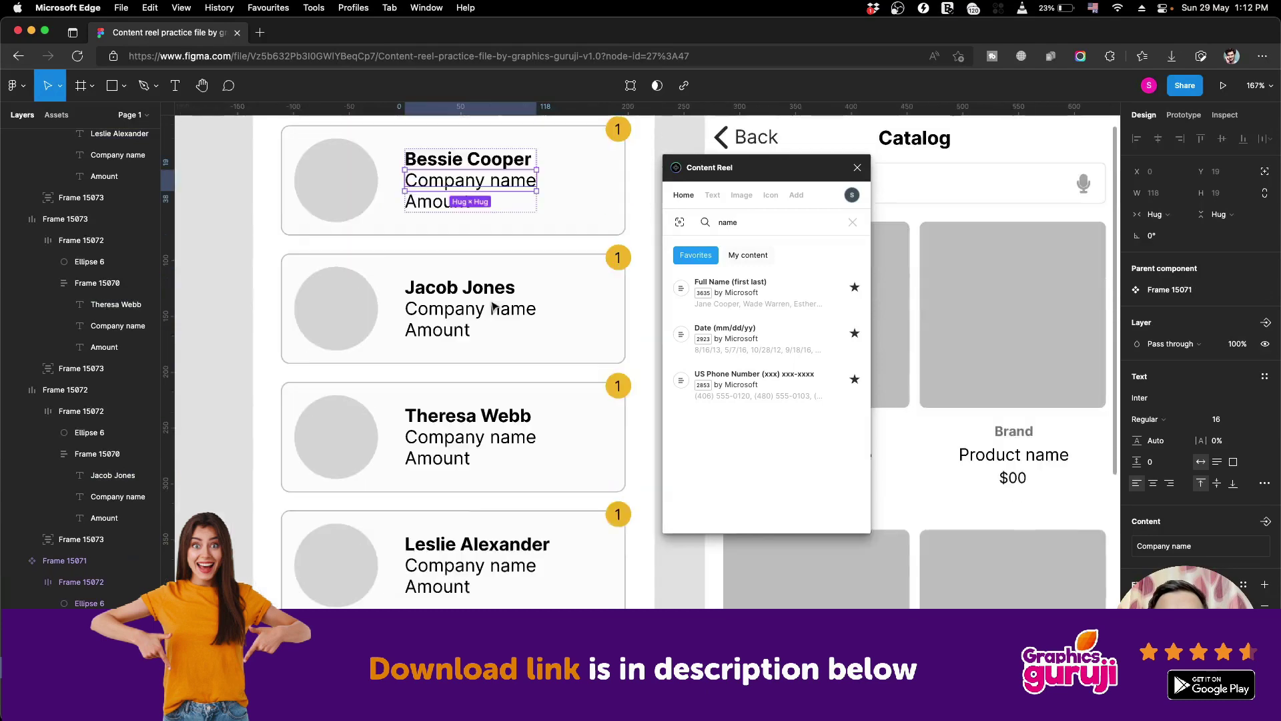
pyautogui.click(495, 310)
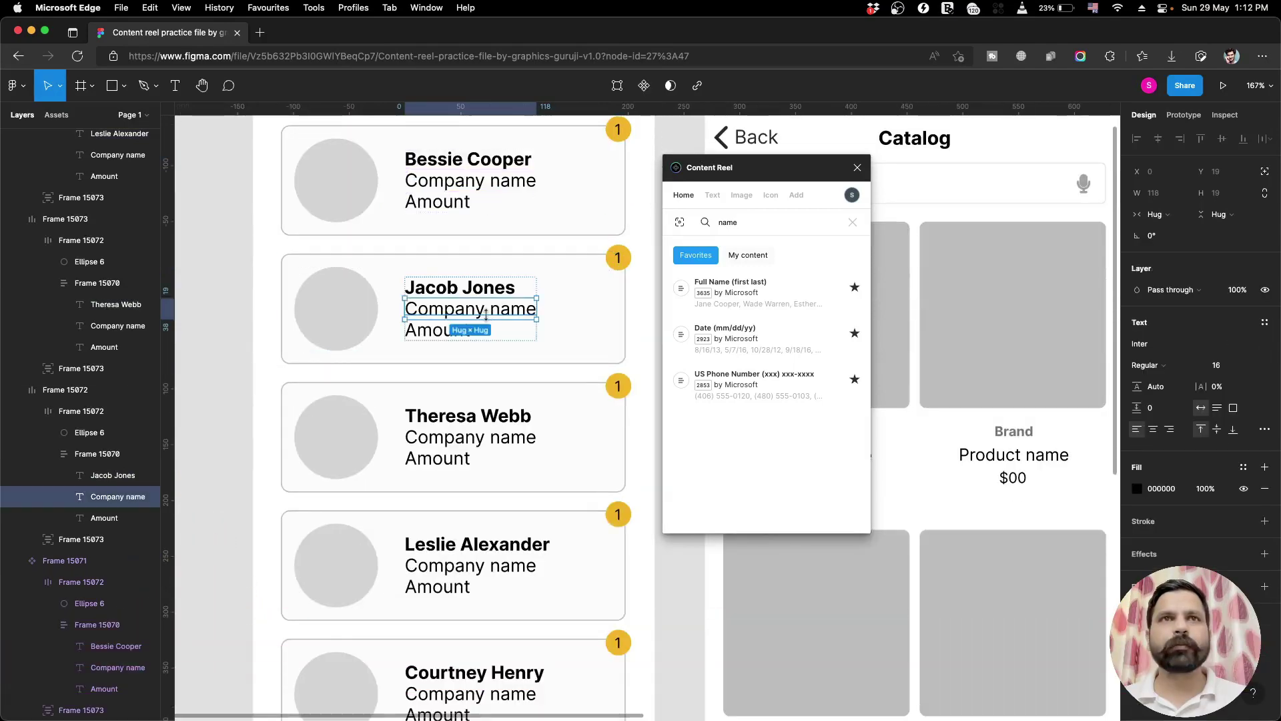
pyautogui.keyDown('shift'); pyautogui.click(512, 186); pyautogui.keyUp('shift')
pyautogui.scroll(-3, 511, 196)
pyautogui.keyDown('shift'); pyautogui.click(509, 252); pyautogui.keyUp('shift')
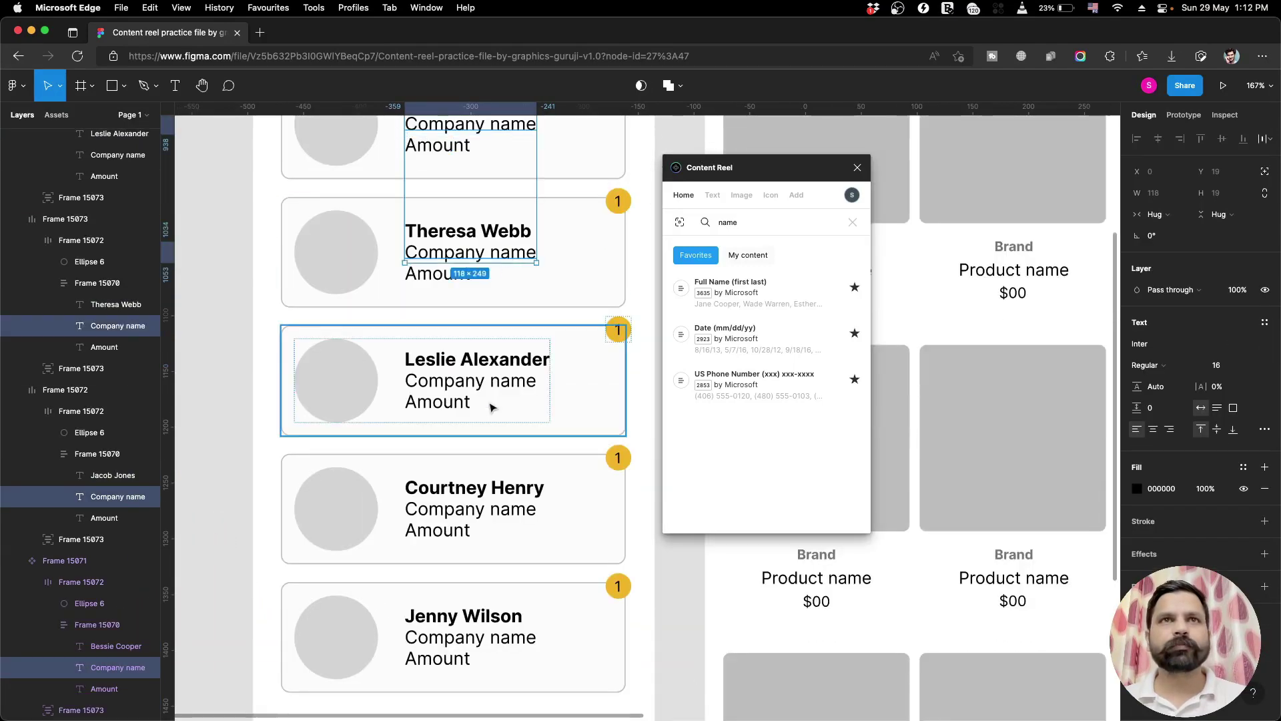
pyautogui.keyDown('shift'); pyautogui.click(494, 381); pyautogui.keyUp('shift')
pyautogui.scroll(-2, 497, 437)
pyautogui.keyDown('shift'); pyautogui.click(502, 402); pyautogui.keyUp('shift')
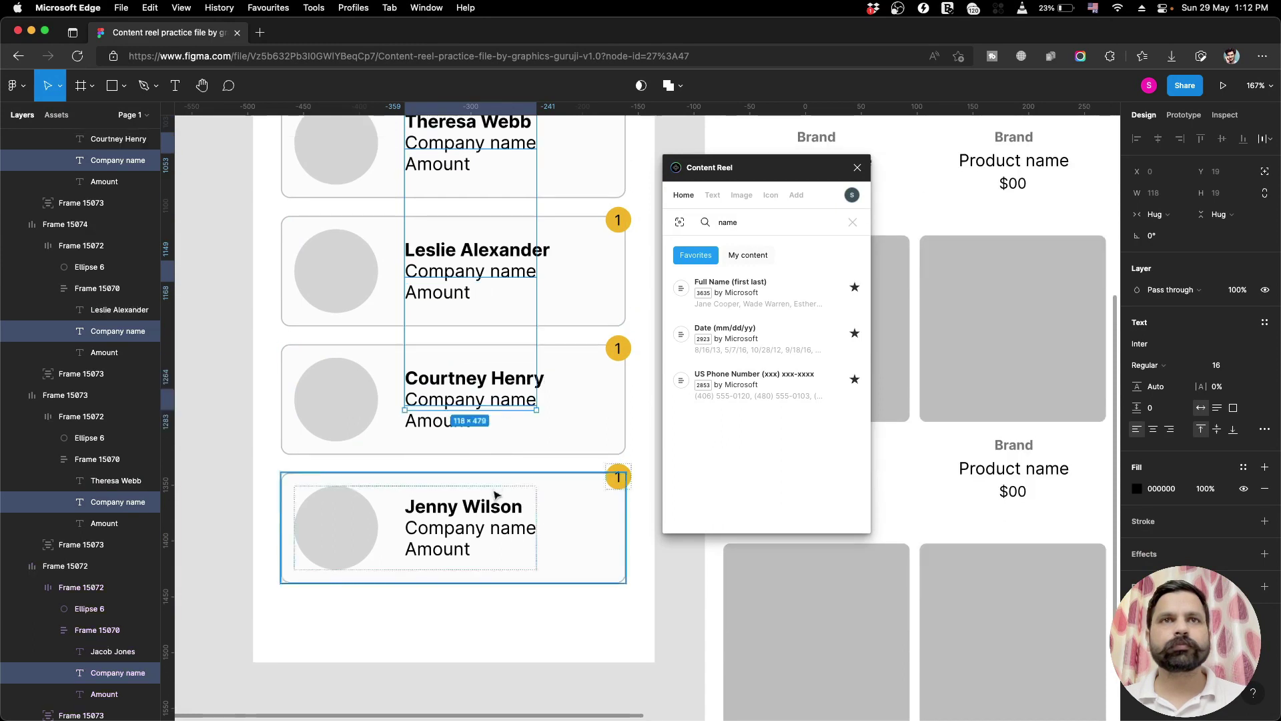
pyautogui.keyDown('shift'); pyautogui.click(500, 534); pyautogui.keyUp('shift')
pyautogui.scroll(5, 500, 537)
pyautogui.click(712, 195)
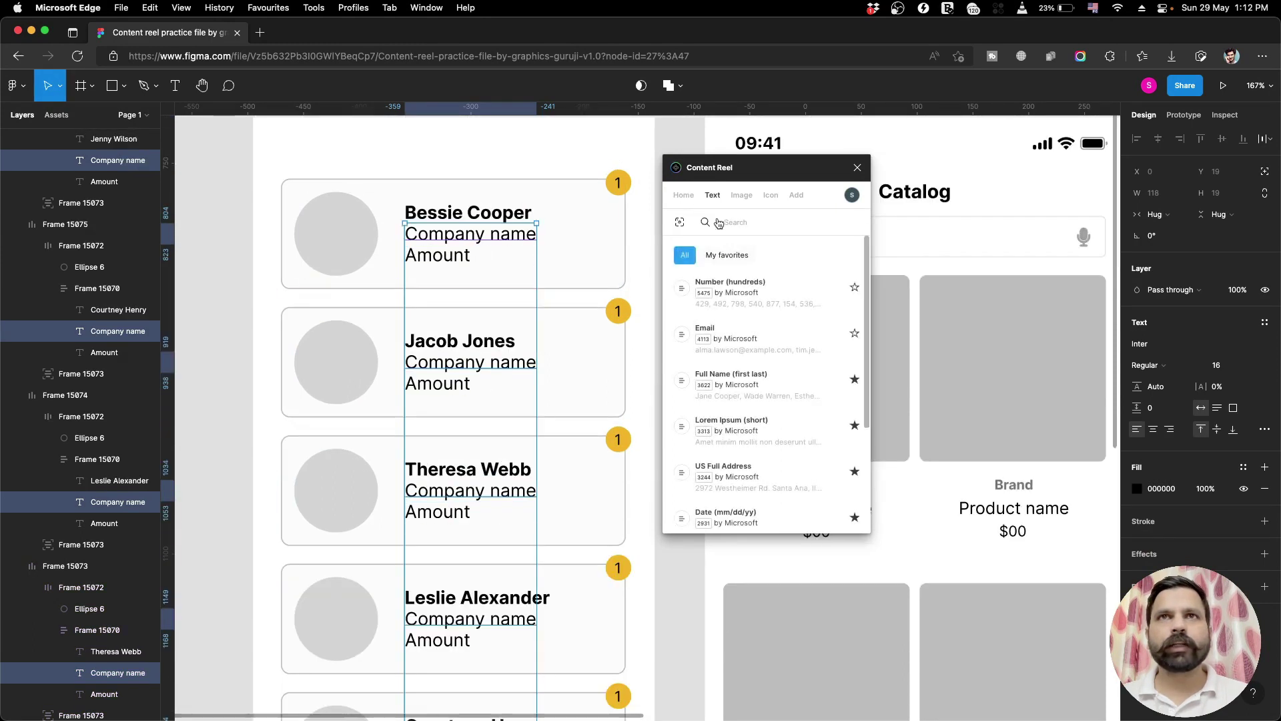
# Search 'co' and fill Company names with real brands like Ferrari and Louis Vuitton.
pyautogui.click(756, 221)
pyautogui.write('company')
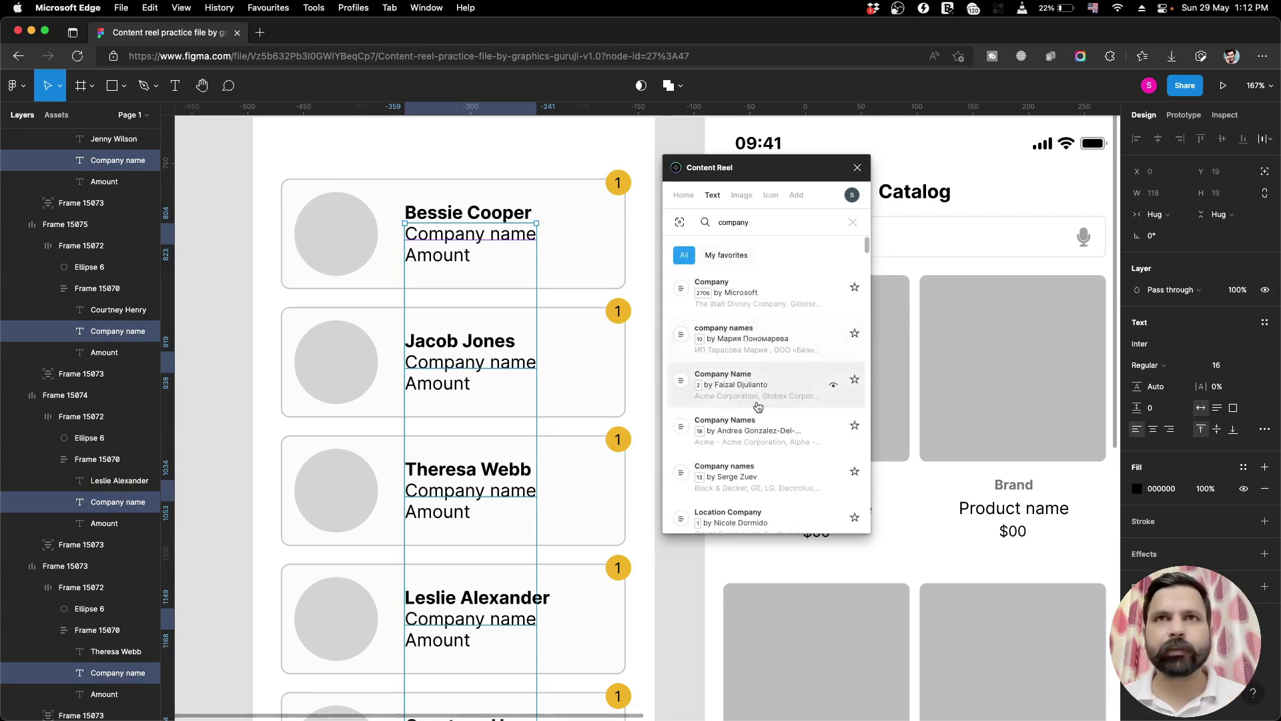
pyautogui.scroll(-3, 751, 457)
pyautogui.scroll(-3, 757, 456)
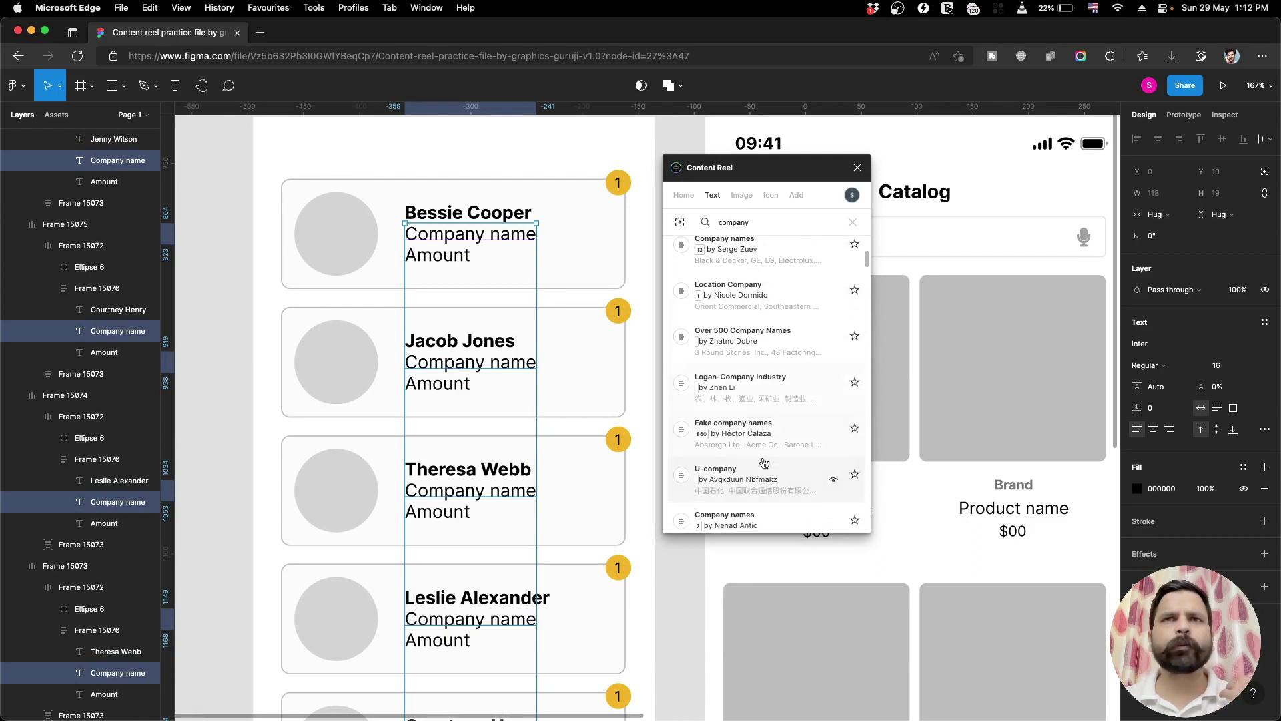
pyautogui.scroll(-3, 764, 457)
pyautogui.scroll(5, 766, 457)
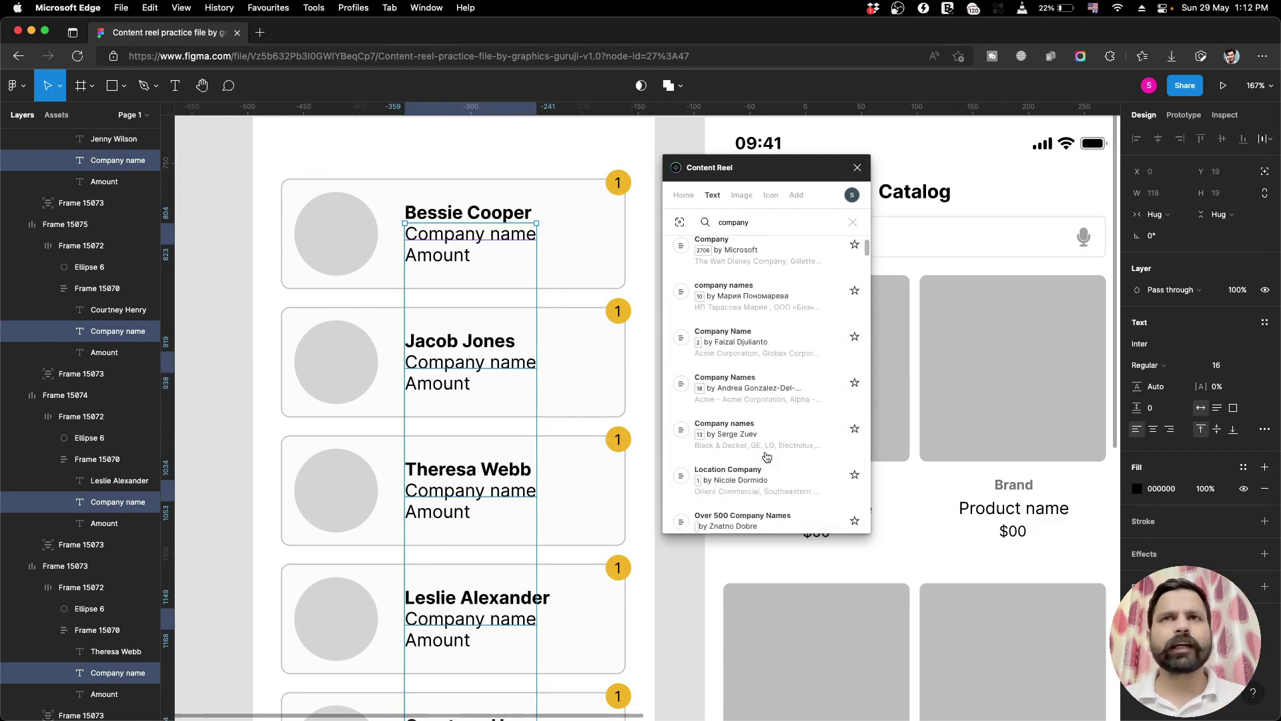
pyautogui.scroll(4, 768, 457)
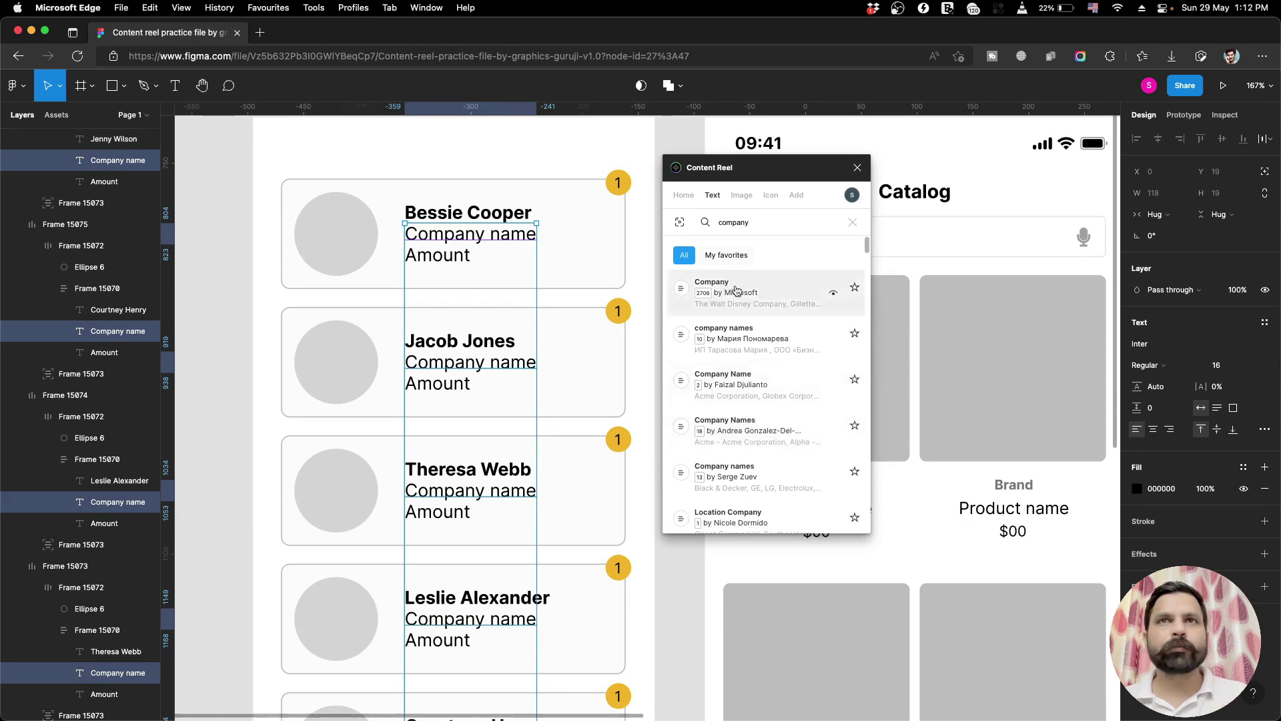
pyautogui.click(759, 294)
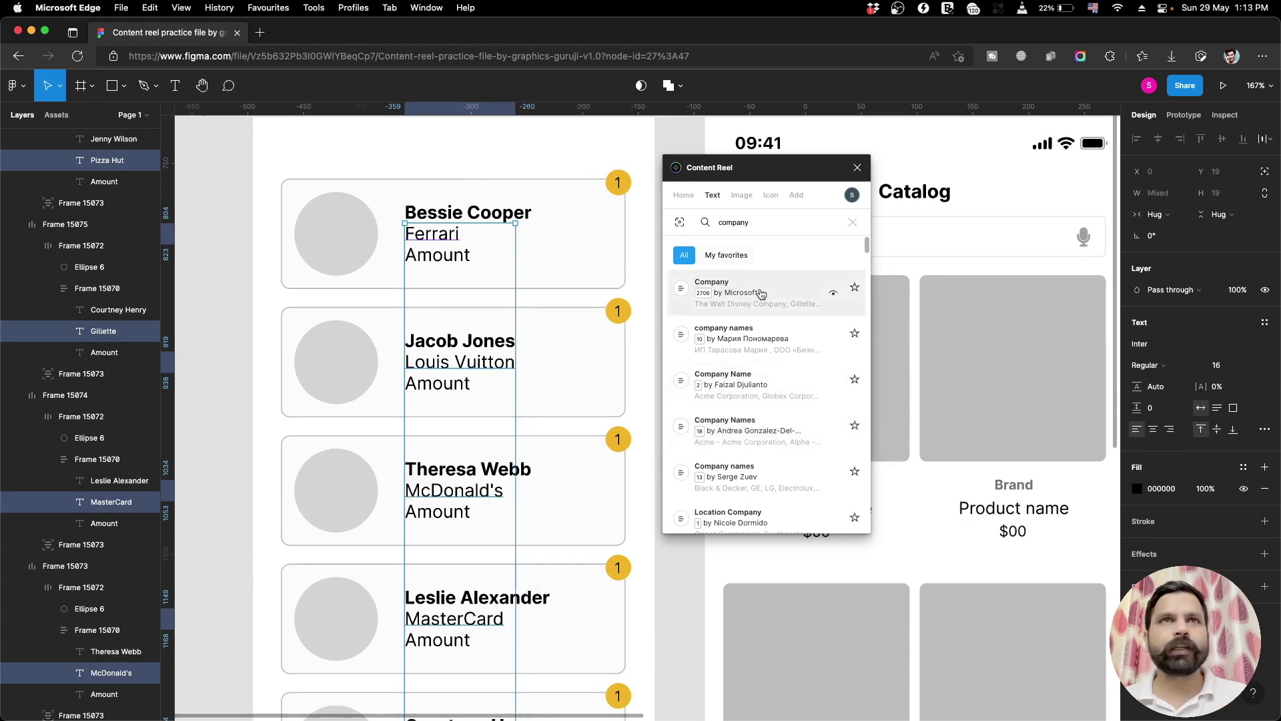
pyautogui.scroll(-2, 499, 379)
pyautogui.scroll(-4, 499, 379)
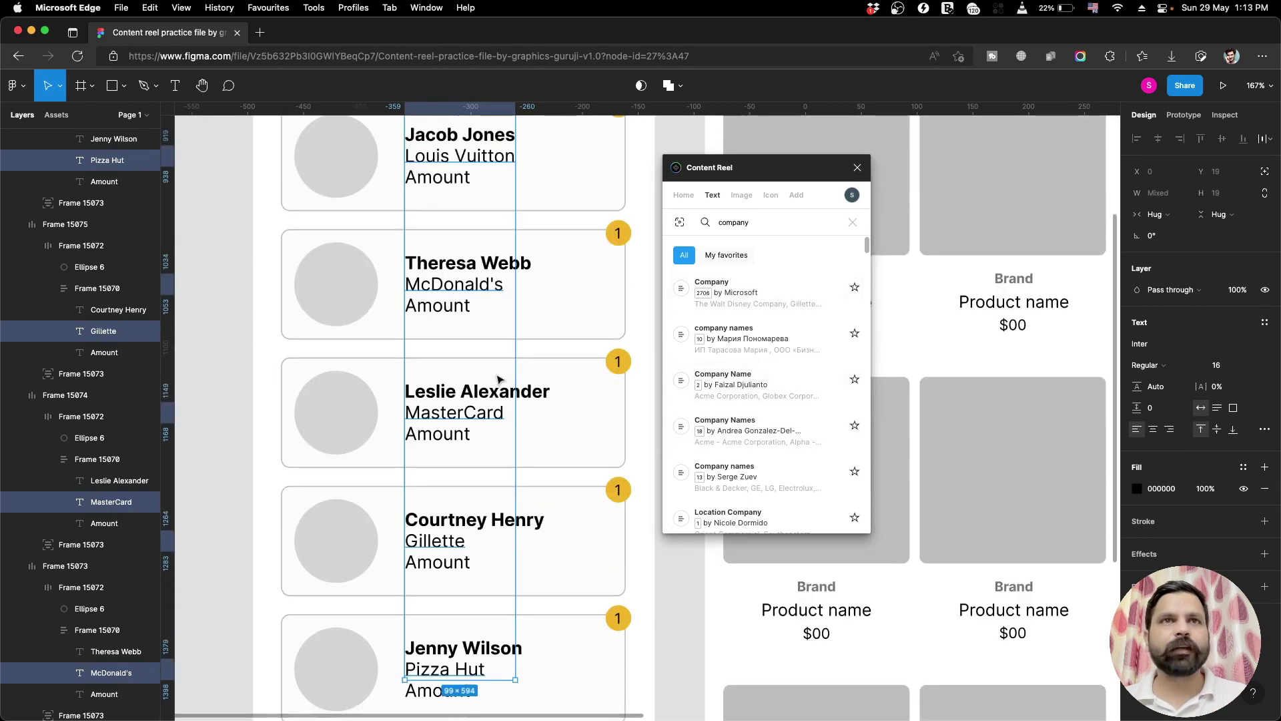
pyautogui.scroll(6, 498, 377)
pyautogui.scroll(-2, 478, 314)
pyautogui.scroll(-3, 478, 314)
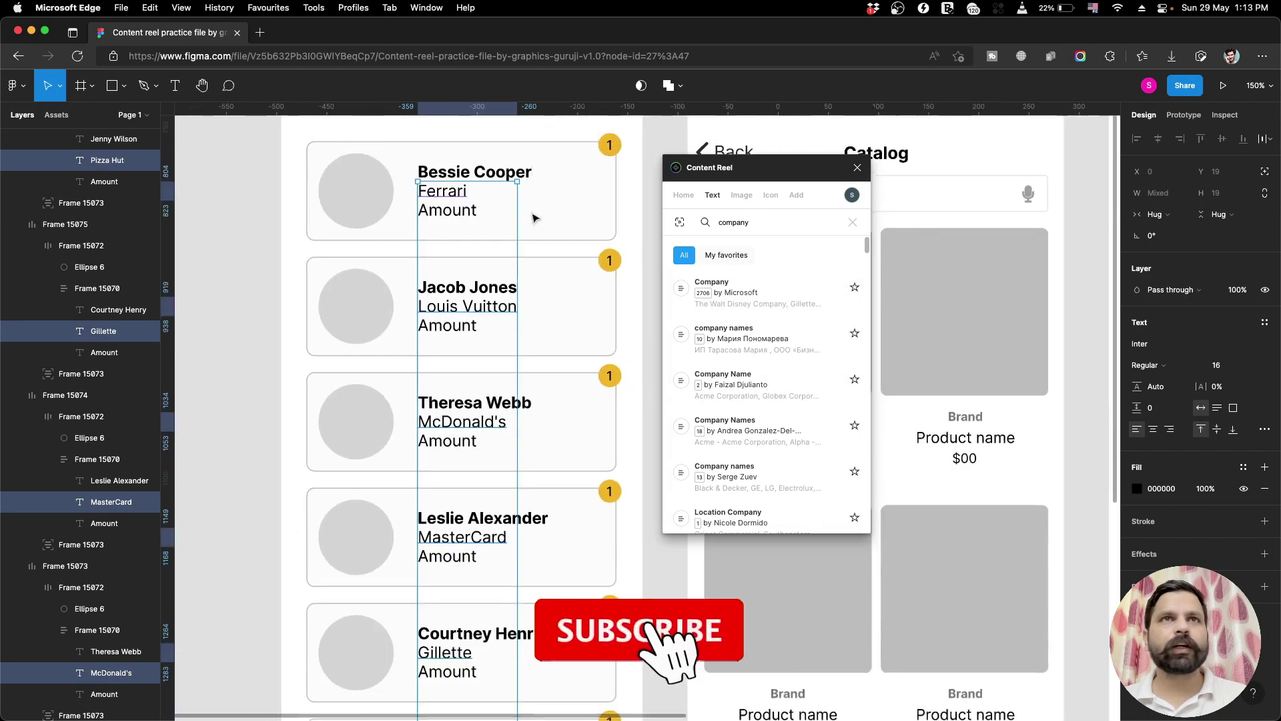
pyautogui.scroll(-3, 478, 314)
# Select the Amount text in all six profile cards.
pyautogui.click(459, 209)
pyautogui.keyDown('shift'); pyautogui.click(459, 308); pyautogui.keyUp('shift')
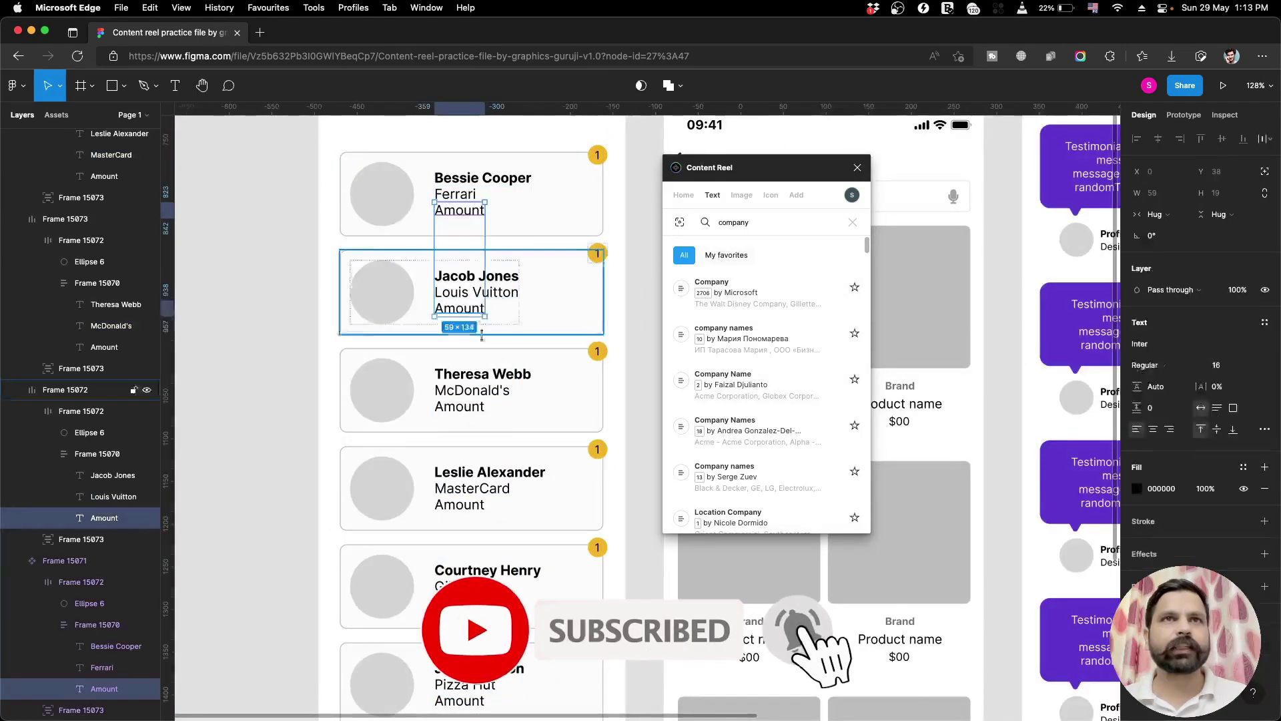
pyautogui.scroll(-3, 467, 333)
pyautogui.keyDown('shift'); pyautogui.click(459, 394); pyautogui.keyUp('shift')
pyautogui.keyDown('shift'); pyautogui.click(459, 492); pyautogui.keyUp('shift')
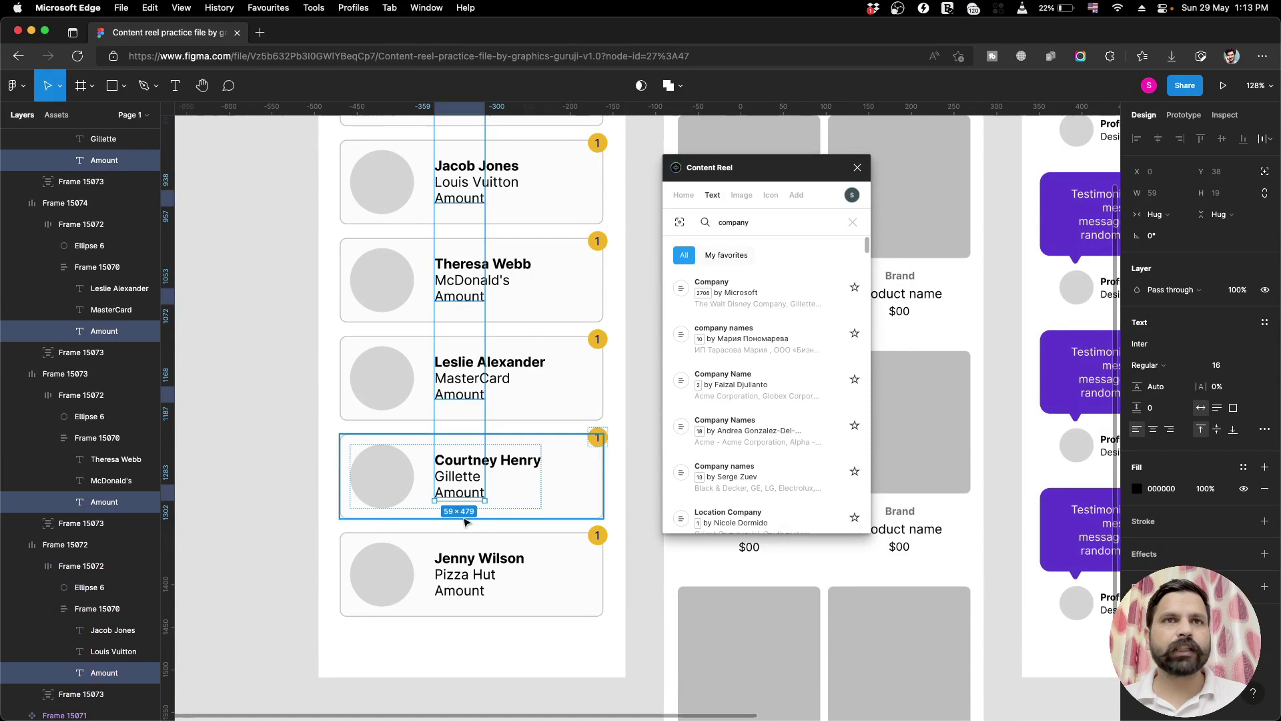
pyautogui.keyDown('shift'); pyautogui.click(459, 590); pyautogui.keyUp('shift')
pyautogui.scroll(5, 514, 338)
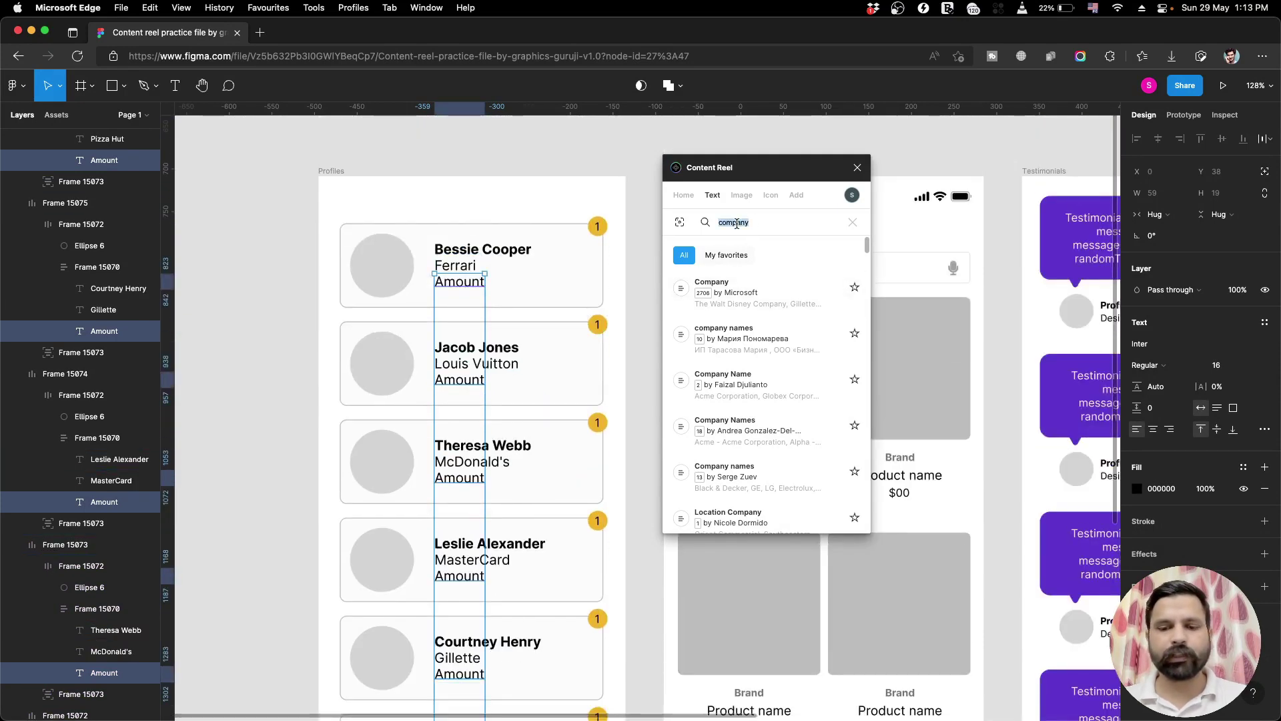
# Search 'am' and fill every amount with rupee values like ₹5042.00 and ₹500.00.
pyautogui.write('amount')
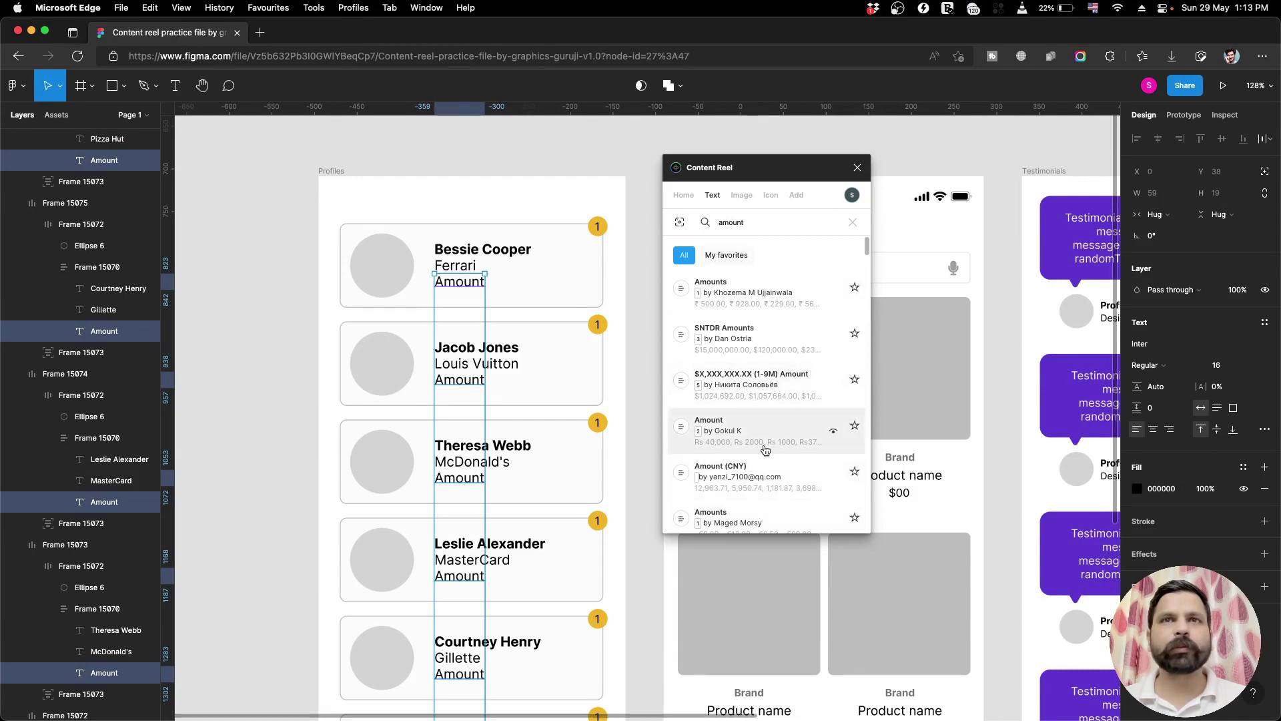
pyautogui.click(766, 450)
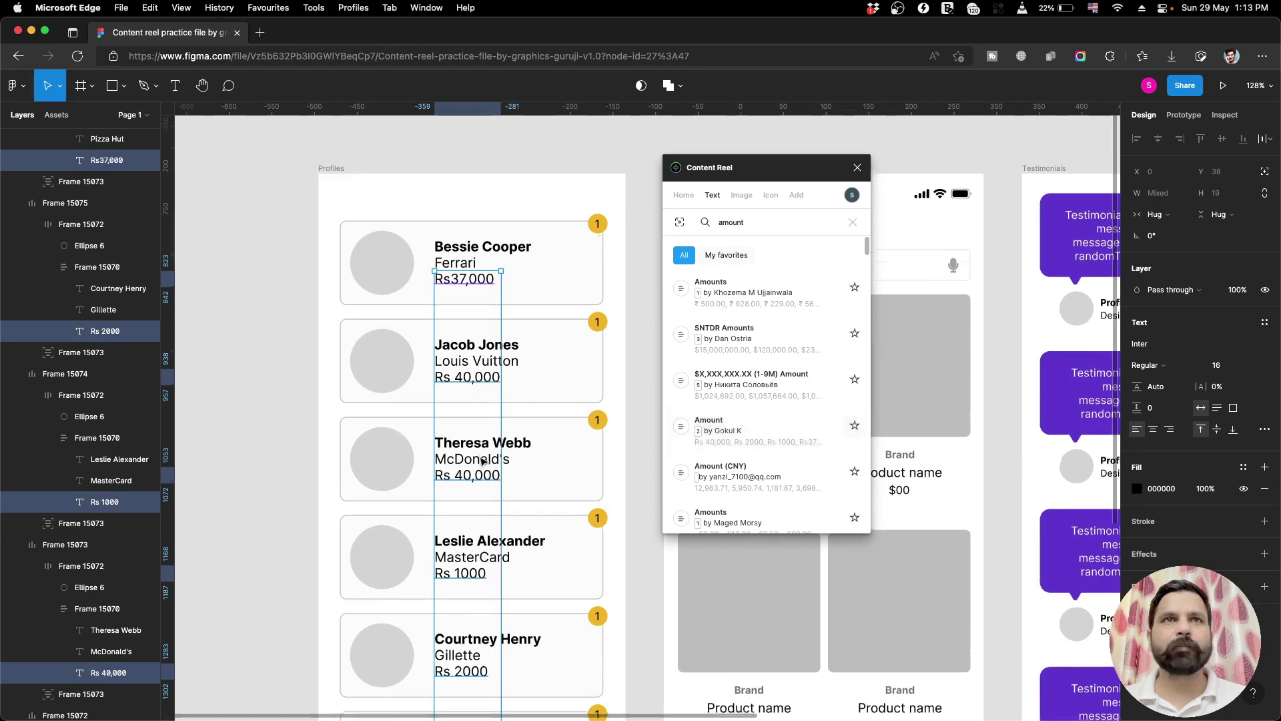
pyautogui.scroll(-3, 484, 460)
pyautogui.scroll(1, 484, 461)
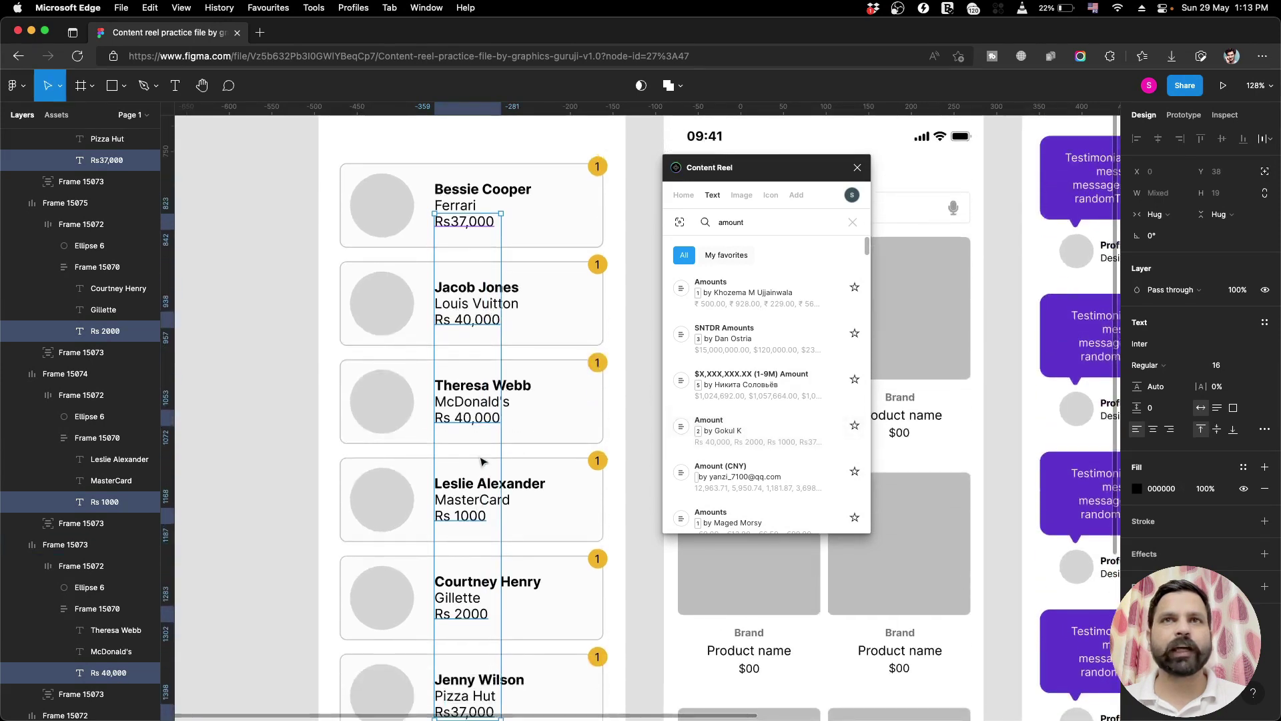
pyautogui.click(736, 355)
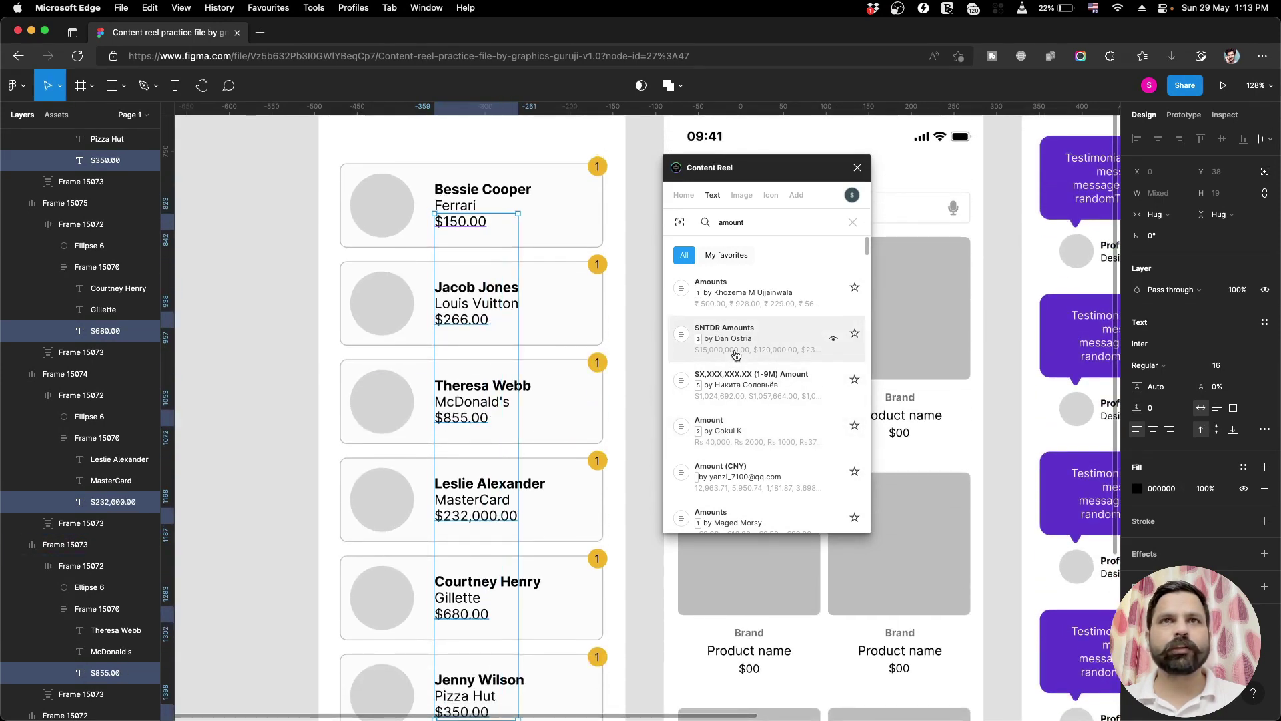
pyautogui.click(726, 438)
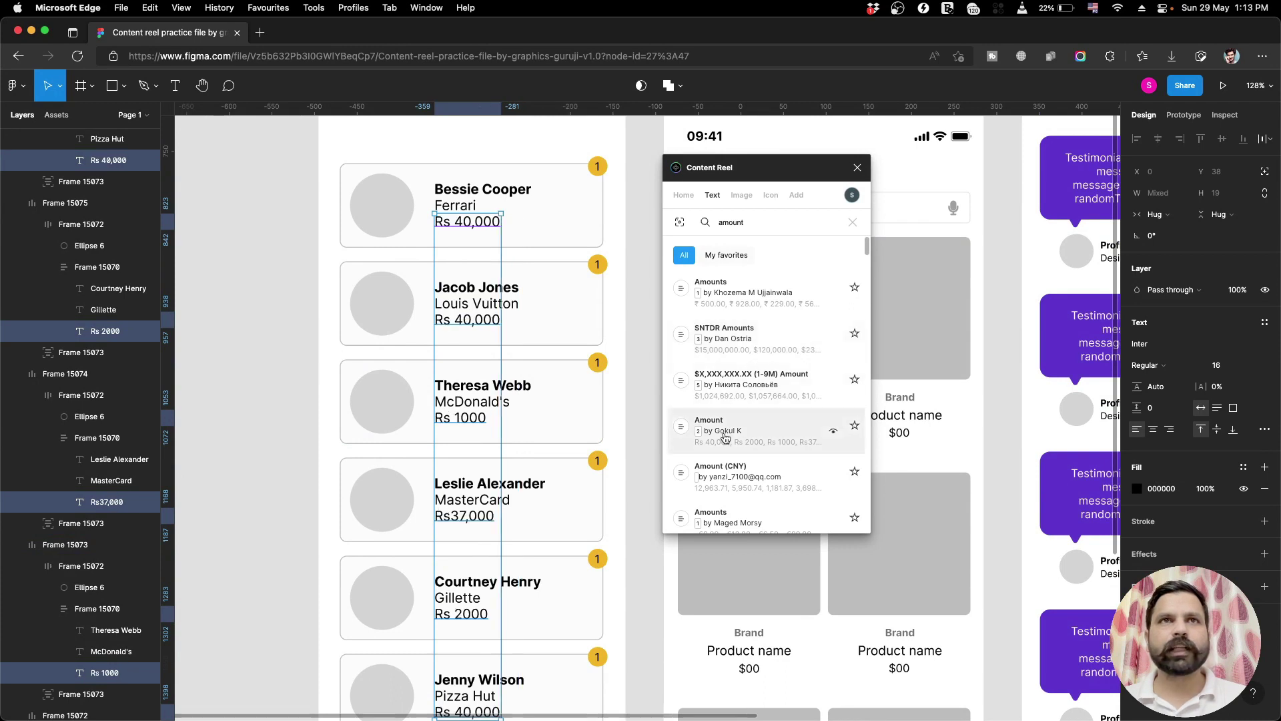
pyautogui.scroll(-3, 739, 453)
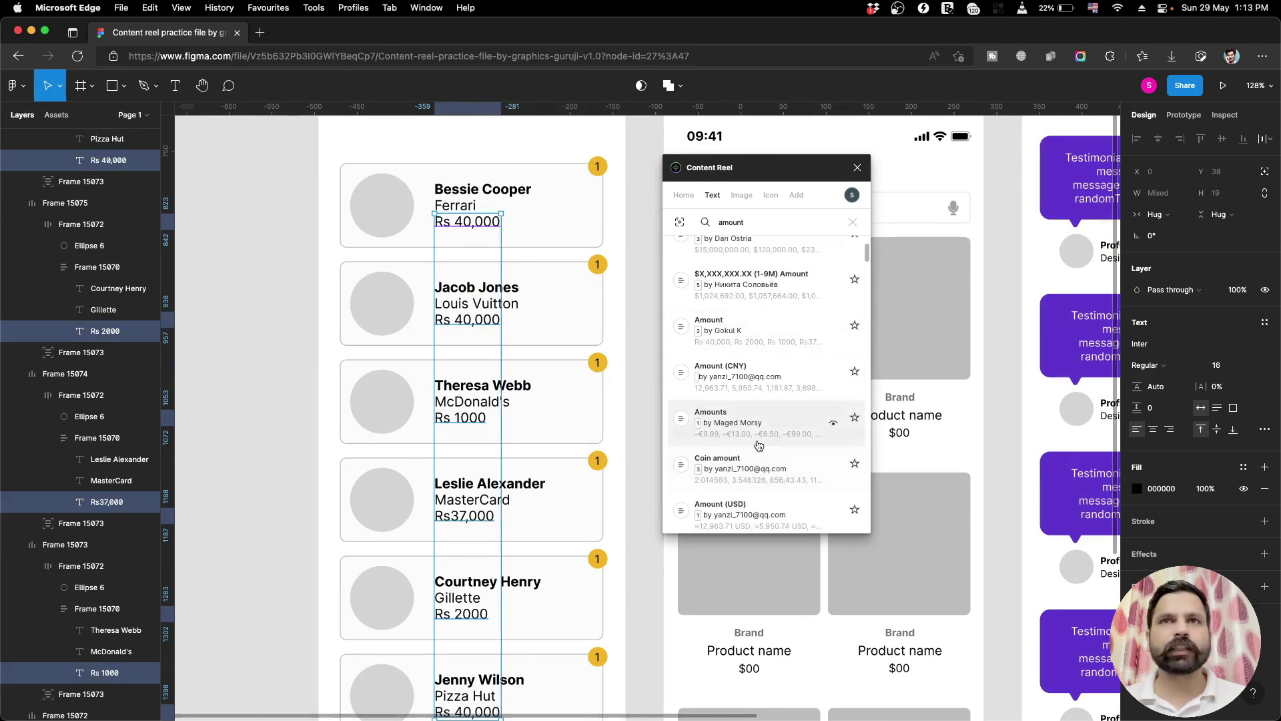
pyautogui.scroll(3, 766, 428)
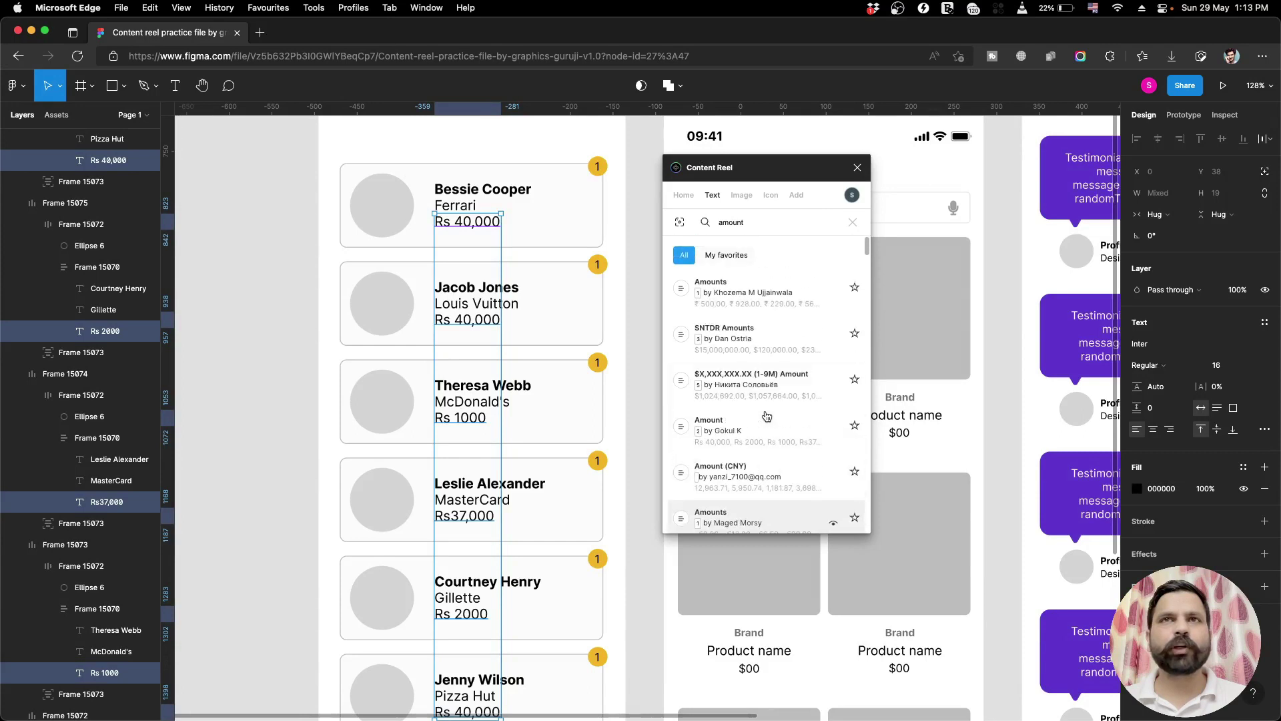
pyautogui.click(720, 303)
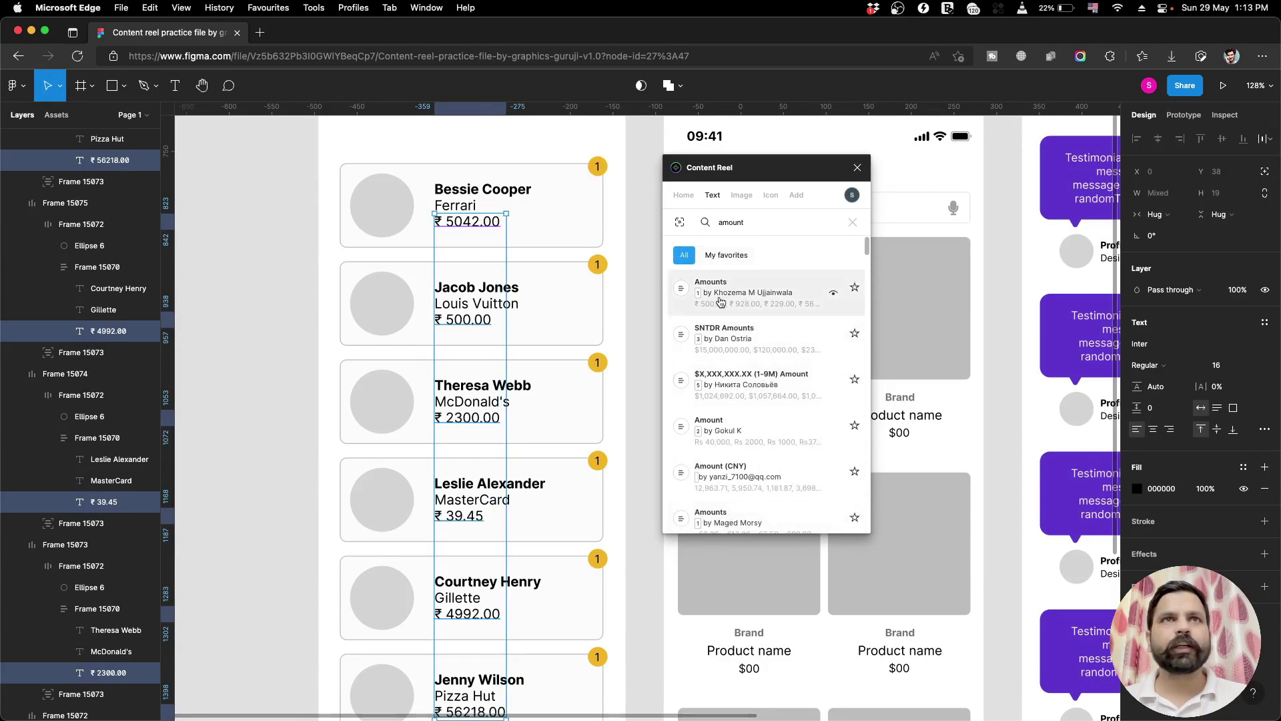
# Select the grey avatar circles in all six profile cards.
pyautogui.click(374, 217)
pyautogui.keyDown('shift'); pyautogui.click(381, 300); pyautogui.keyUp('shift')
pyautogui.keyDown('shift'); pyautogui.click(381, 400); pyautogui.keyUp('shift')
pyautogui.keyDown('shift'); pyautogui.click(382, 500); pyautogui.keyUp('shift')
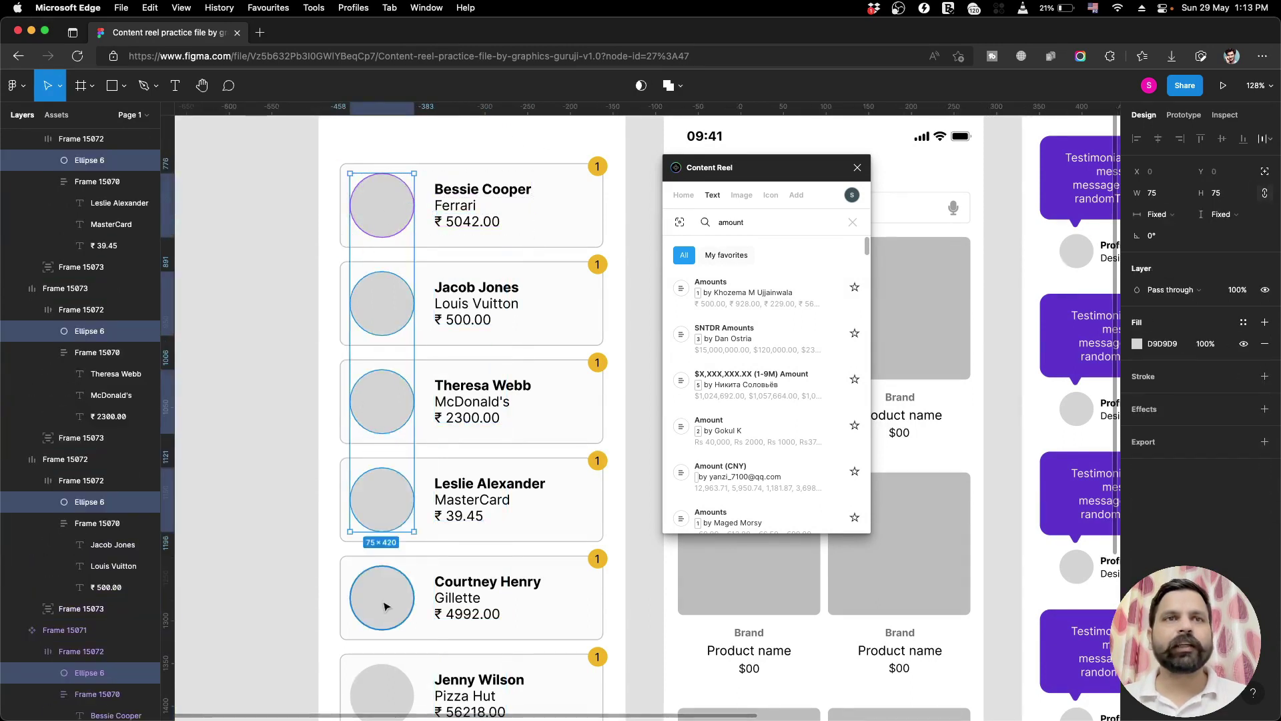
pyautogui.keyDown('shift'); pyautogui.click(386, 606); pyautogui.keyUp('shift')
pyautogui.scroll(-3, 384, 591)
pyautogui.keyDown('shift'); pyautogui.click(385, 590); pyautogui.keyUp('shift')
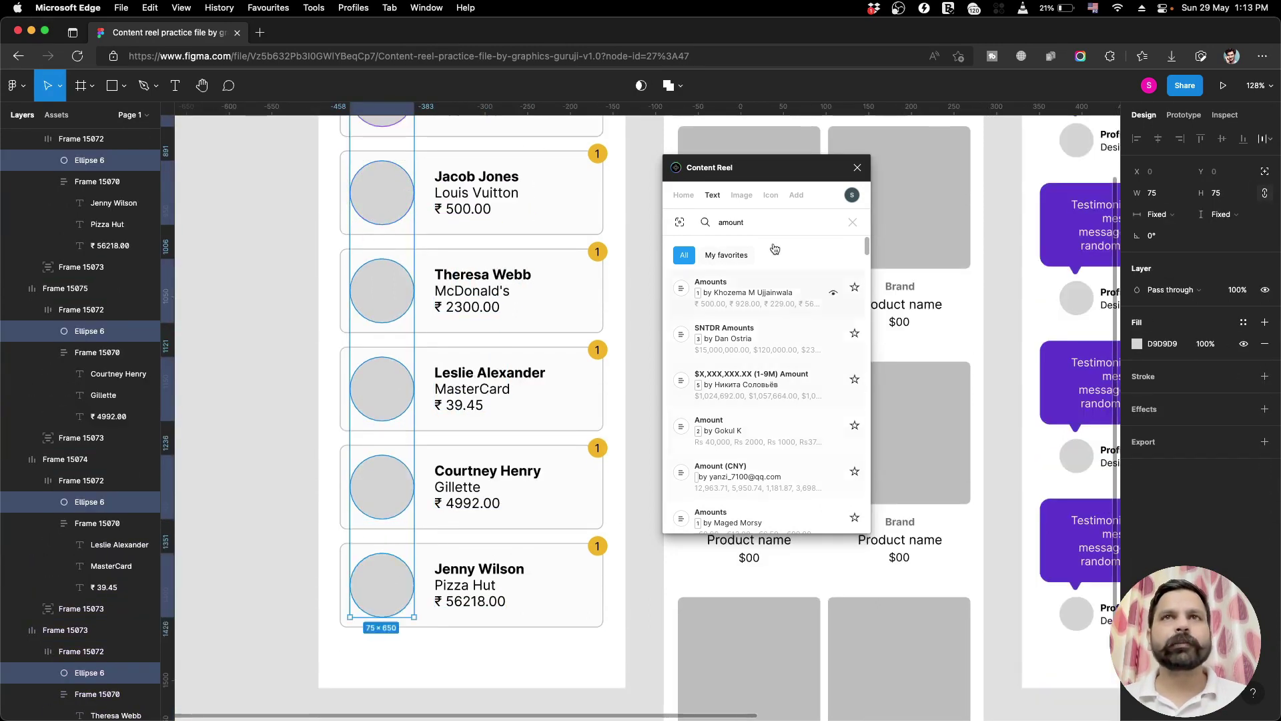
# Fill the circles with Content Reel profile images, settling on assorted avatar photos.
pyautogui.click(741, 195)
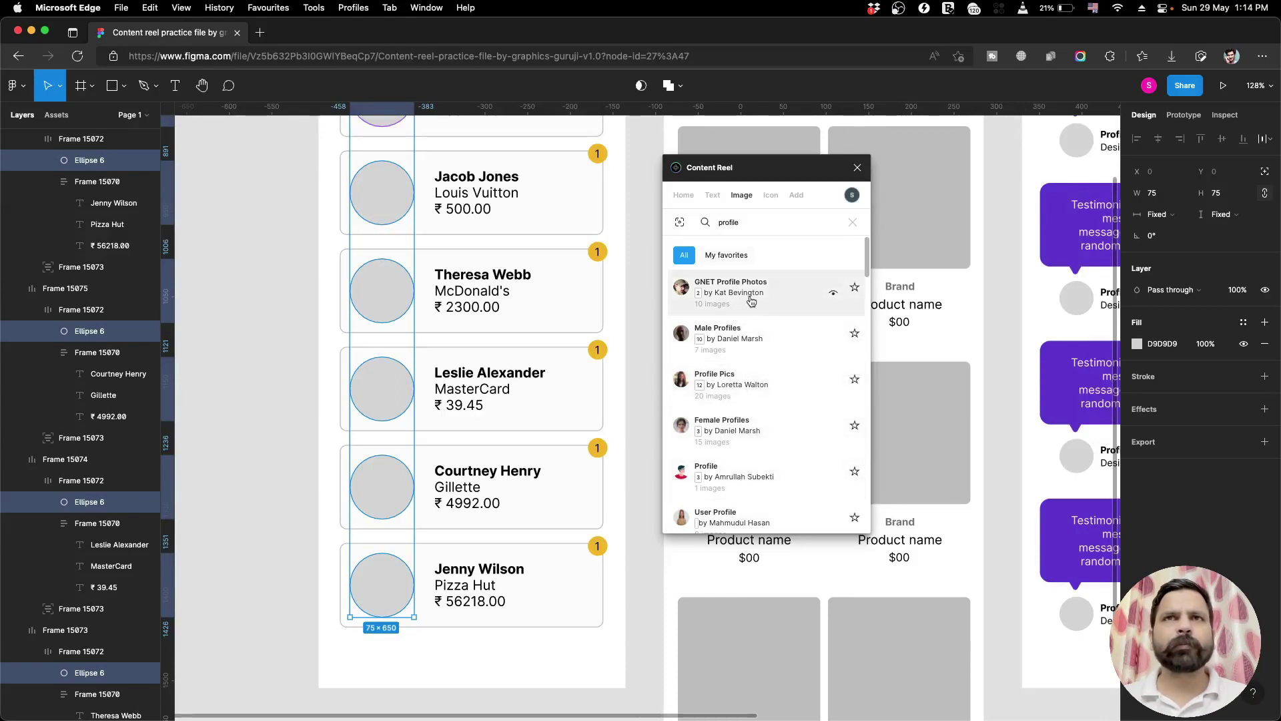
pyautogui.scroll(-3, 751, 302)
pyautogui.scroll(-2, 758, 422)
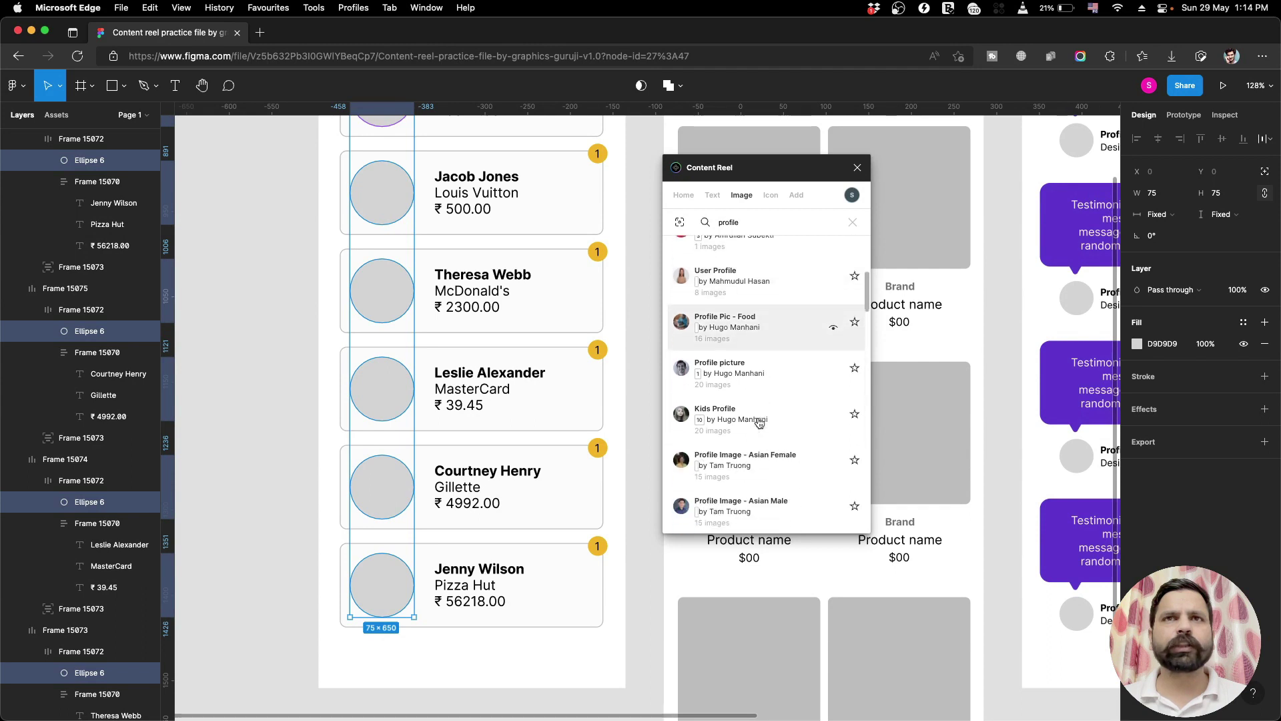
pyautogui.scroll(5, 759, 422)
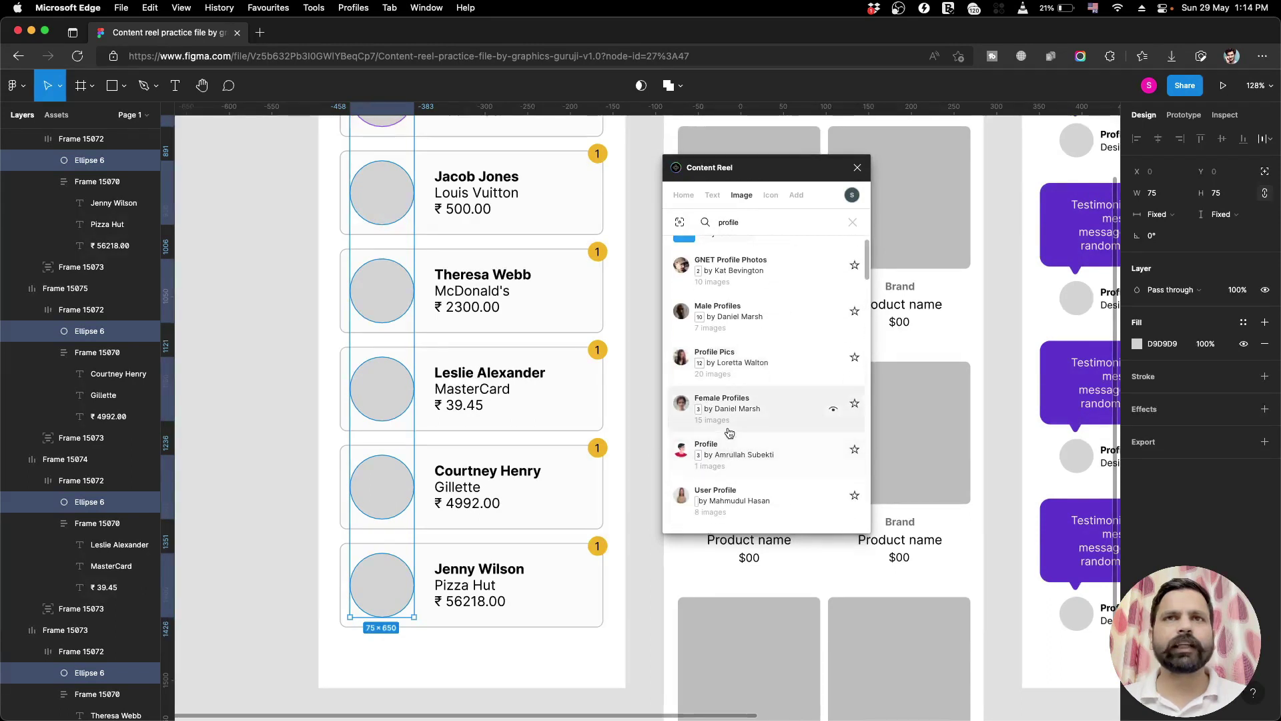
pyautogui.scroll(-3, 730, 433)
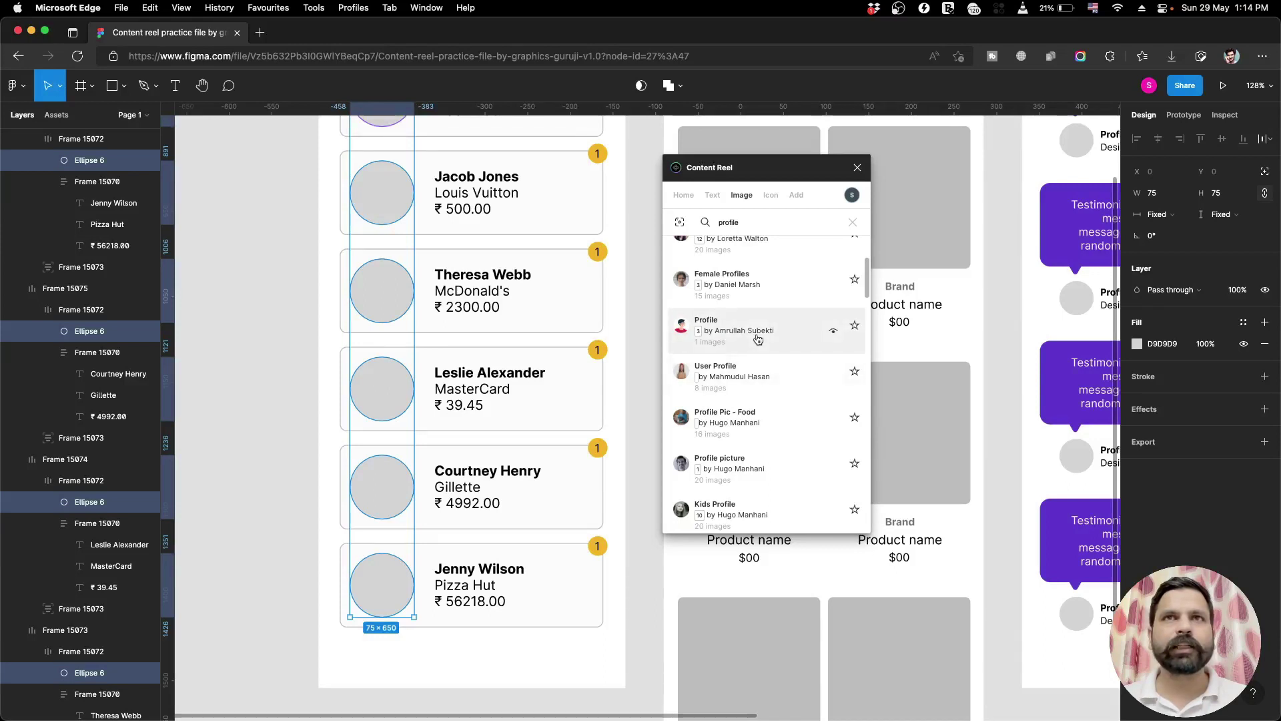
pyautogui.click(758, 340)
pyautogui.scroll(-2, 753, 345)
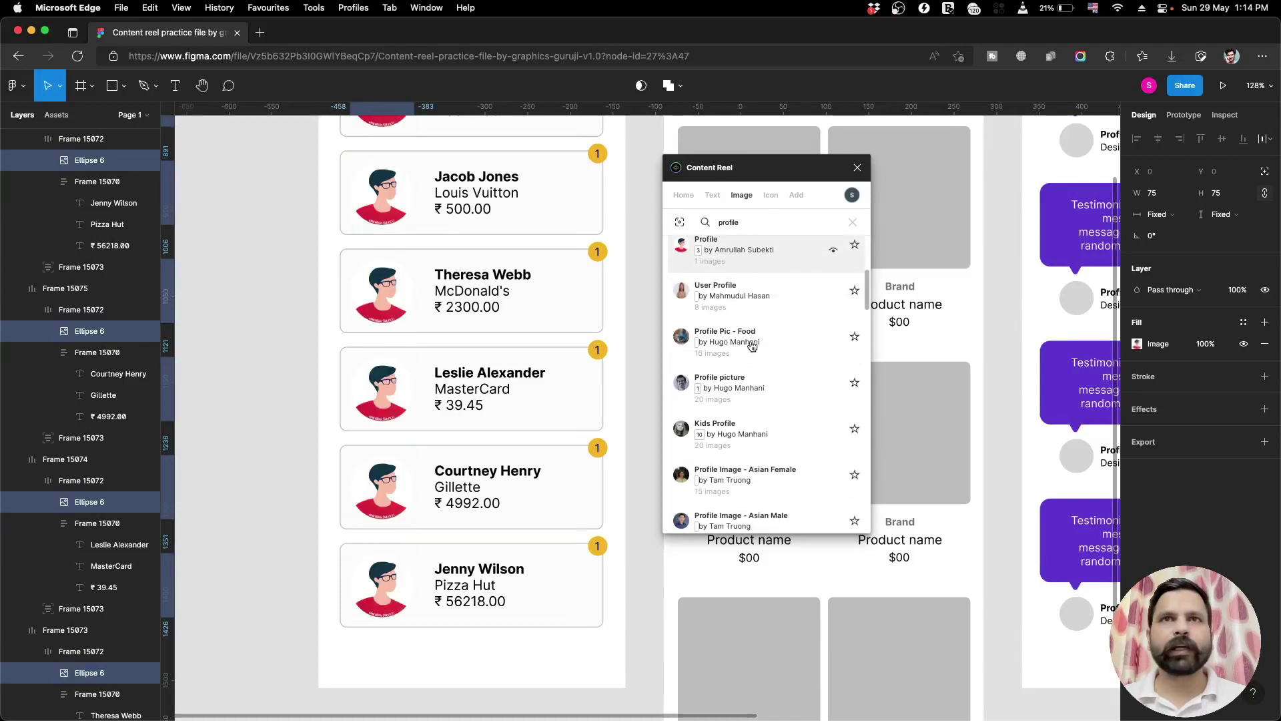
pyautogui.click(762, 428)
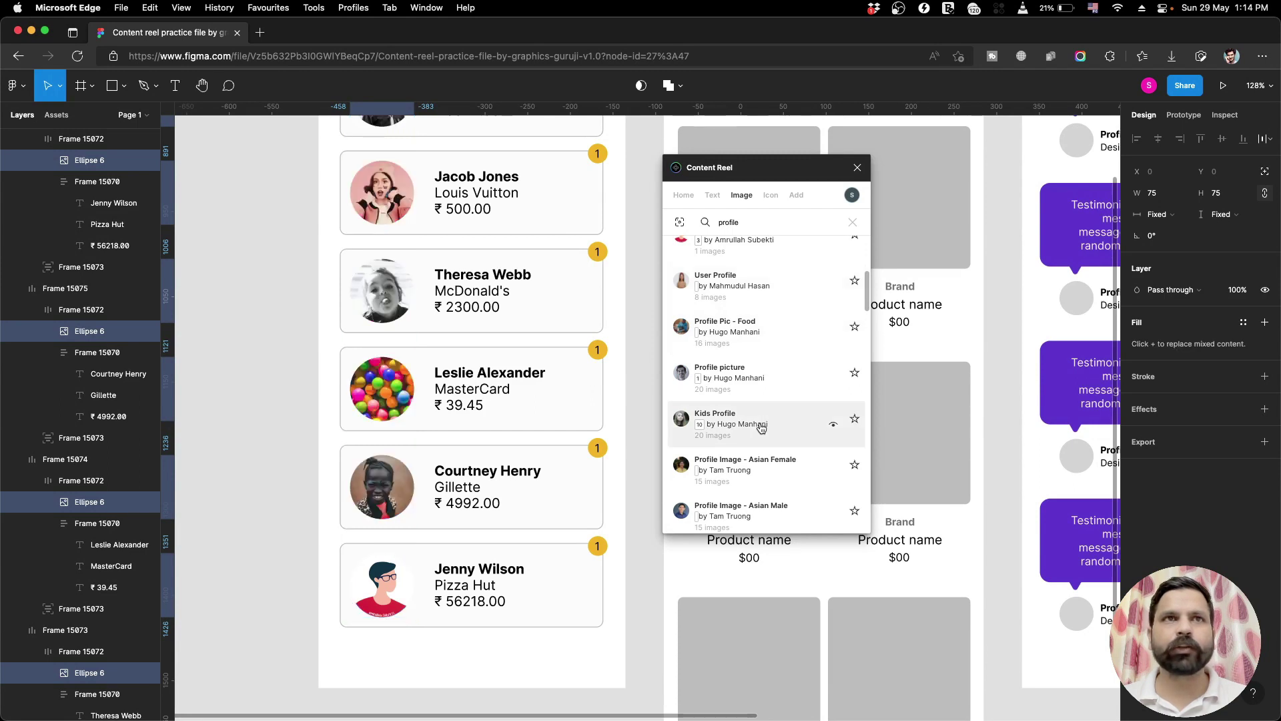
pyautogui.scroll(-2, 762, 428)
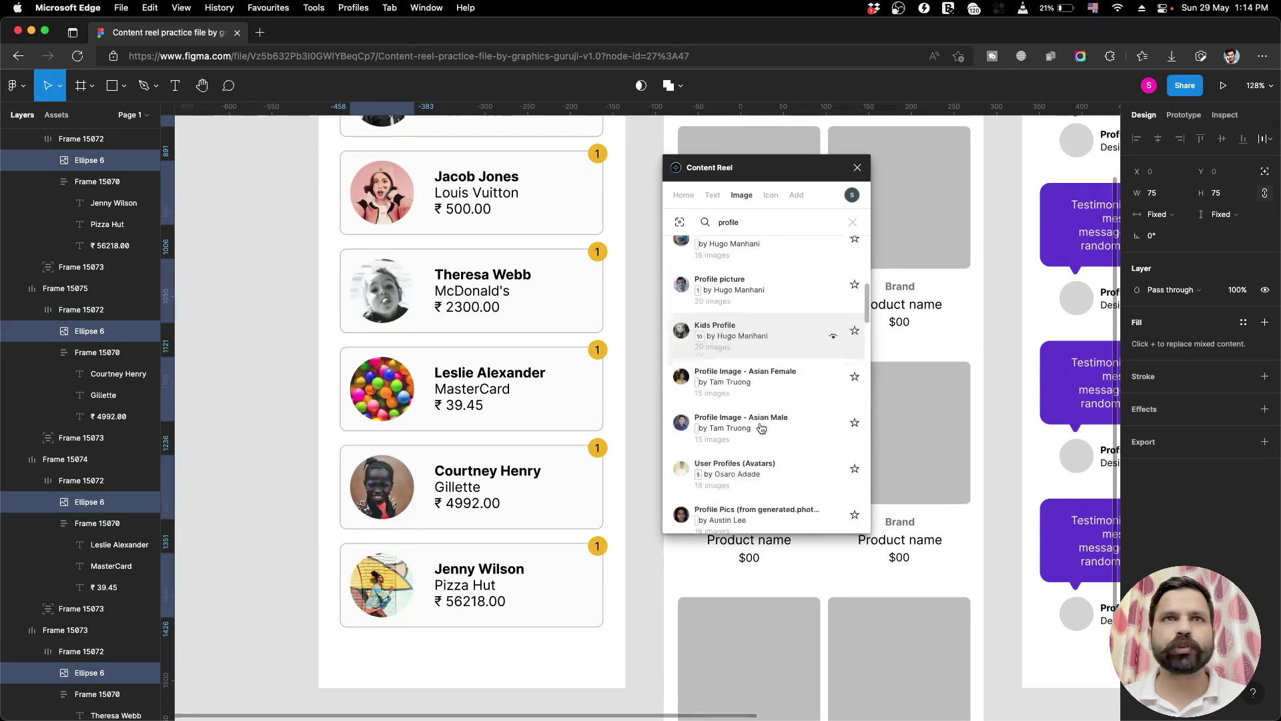
pyautogui.click(753, 467)
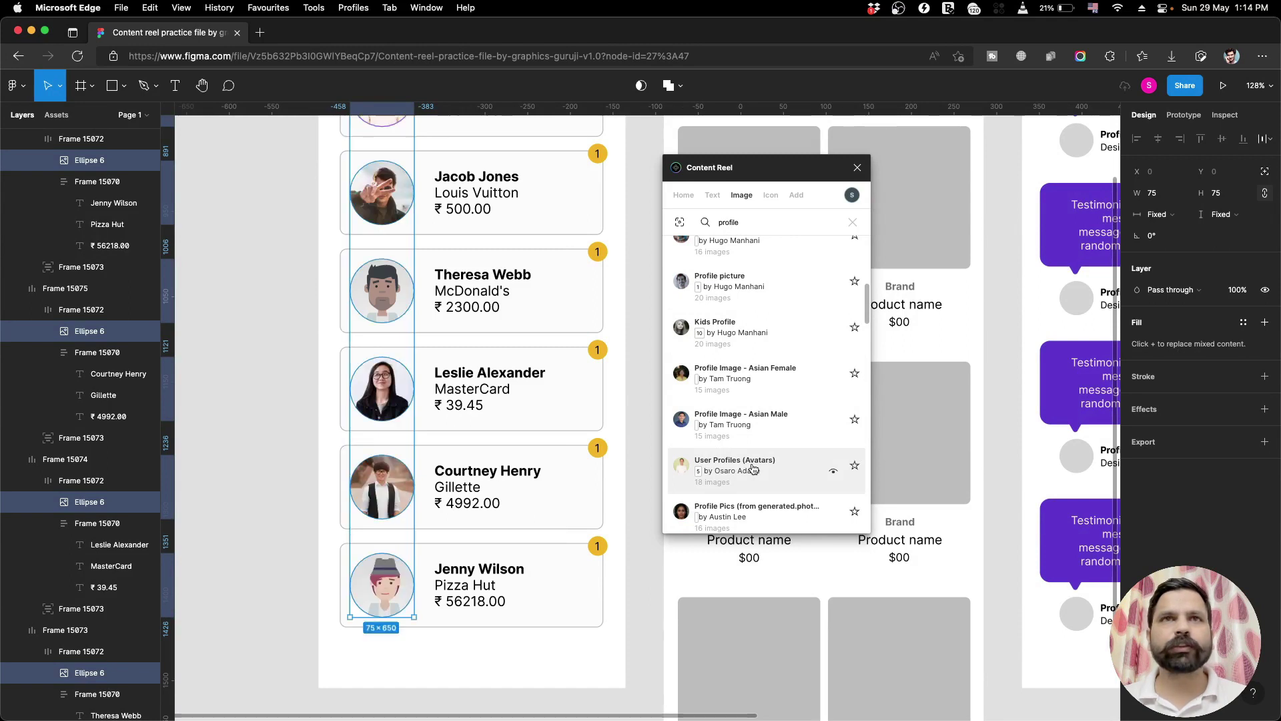
pyautogui.scroll(8, 750, 440)
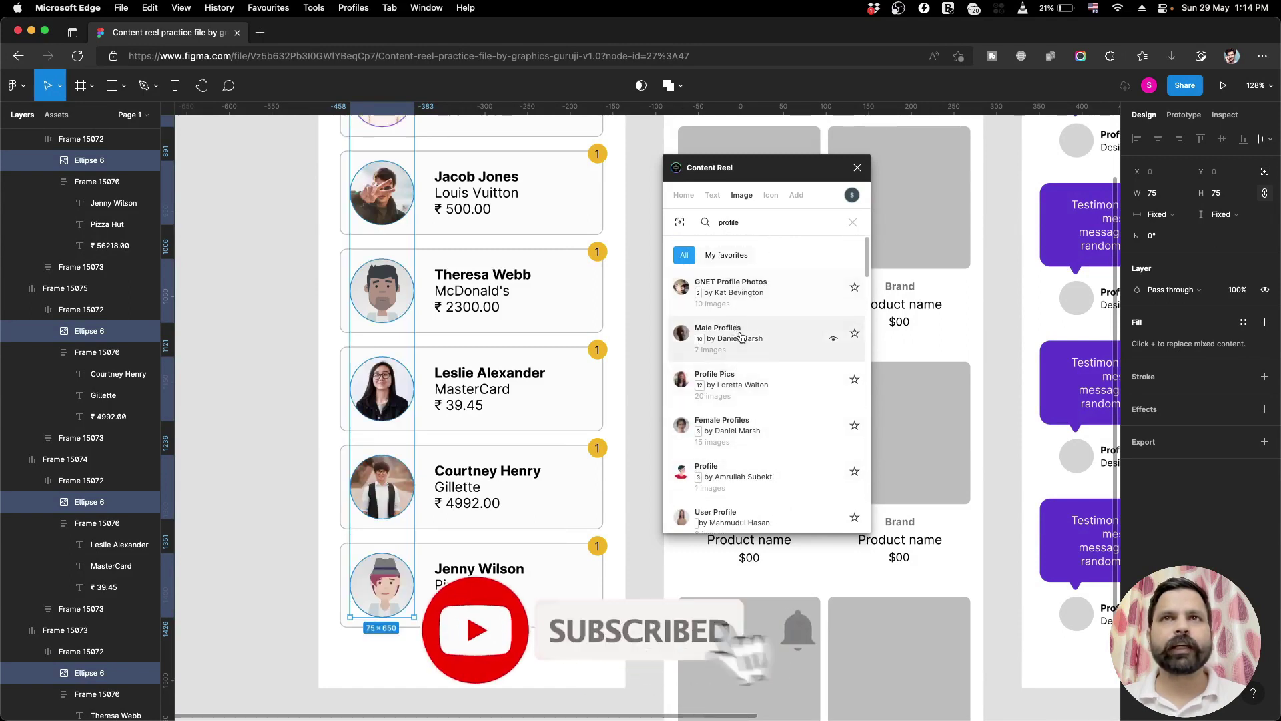
pyautogui.scroll(3, 507, 334)
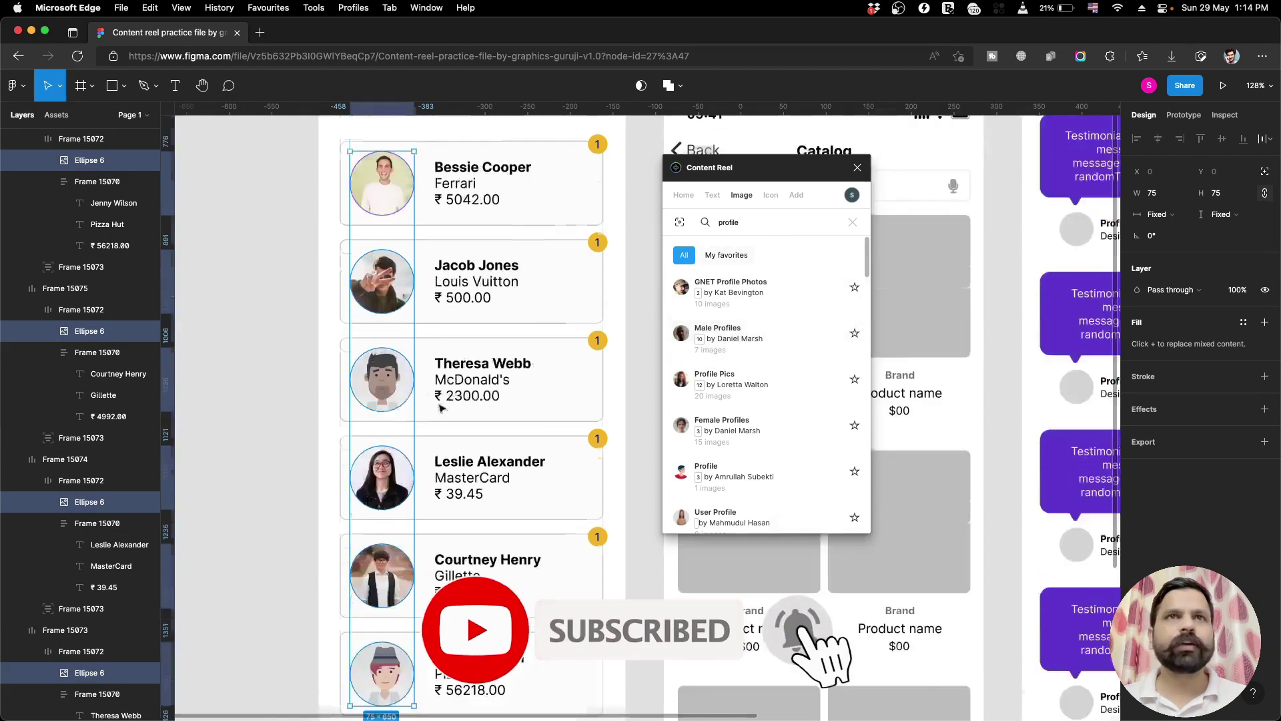
# Select the '1' badge text in all six profile cards.
pyautogui.click(598, 143)
pyautogui.keyDown('shift'); pyautogui.click(597, 242); pyautogui.keyUp('shift')
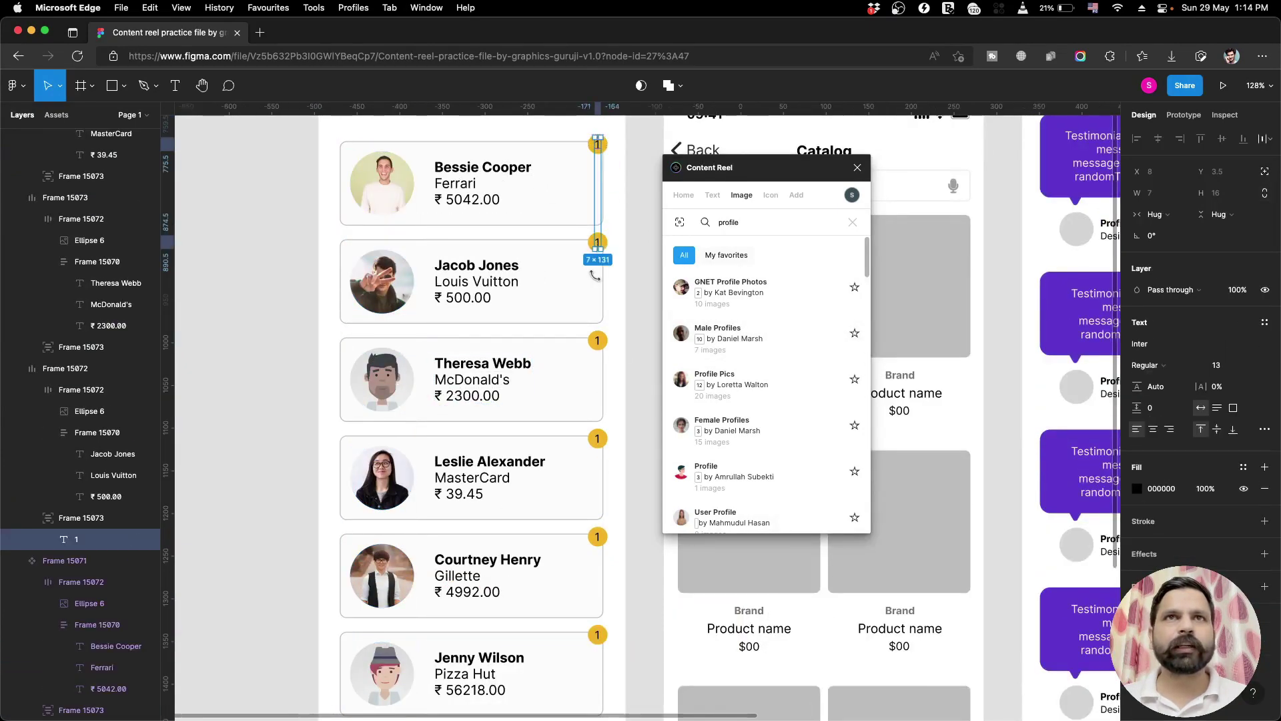
pyautogui.keyDown('shift'); pyautogui.click(598, 341); pyautogui.keyUp('shift')
pyautogui.keyDown('shift'); pyautogui.click(597, 439); pyautogui.keyUp('shift')
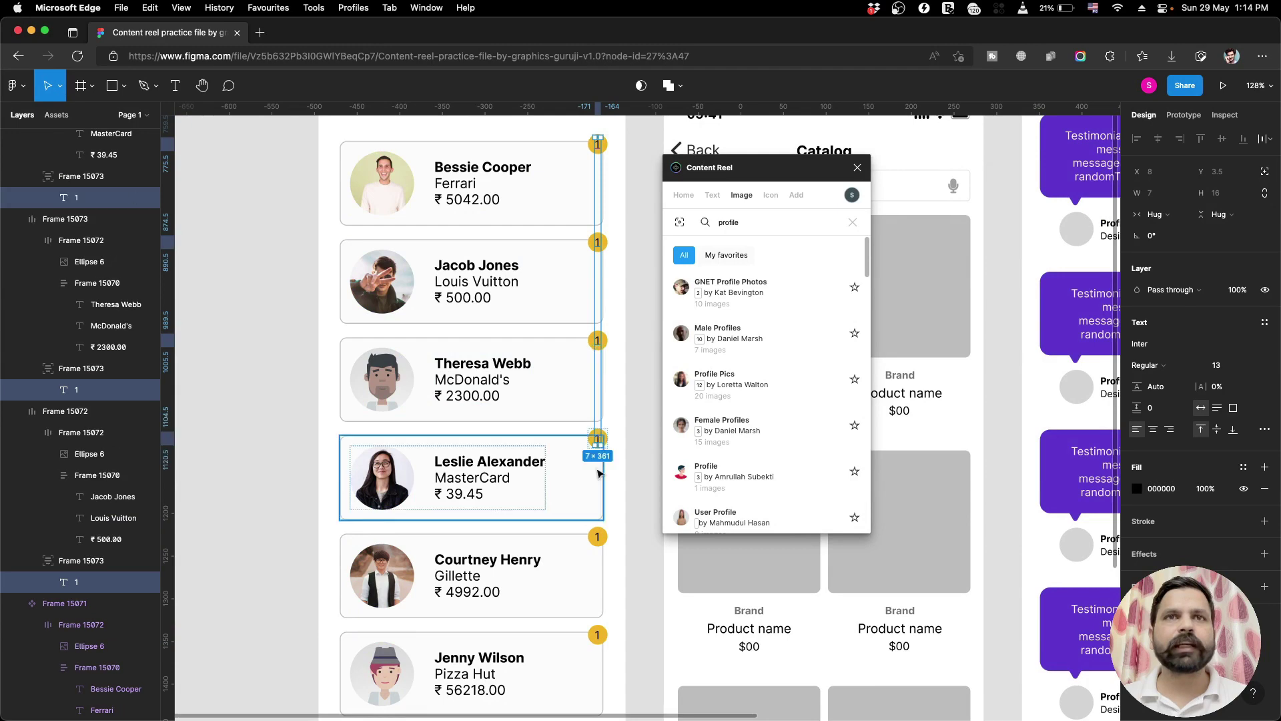
pyautogui.scroll(-3, 599, 472)
pyautogui.keyDown('shift'); pyautogui.click(597, 431); pyautogui.keyUp('shift')
pyautogui.keyDown('shift'); pyautogui.click(598, 529); pyautogui.keyUp('shift')
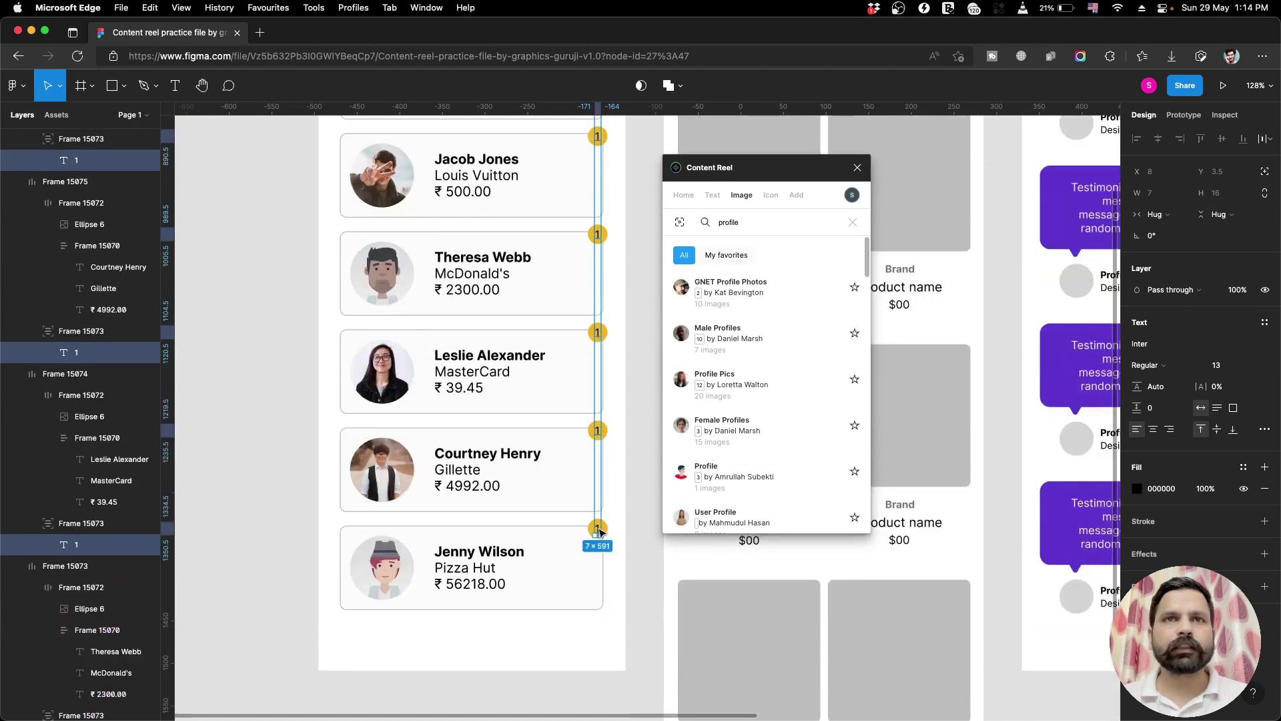
pyautogui.scroll(3, 599, 530)
pyautogui.scroll(3, 617, 443)
# Fill the badges from Numbers (0-99), giving 4, 3, 1, 2, 0 and 5, then deselect.
pyautogui.click(709, 195)
pyautogui.write('numb')
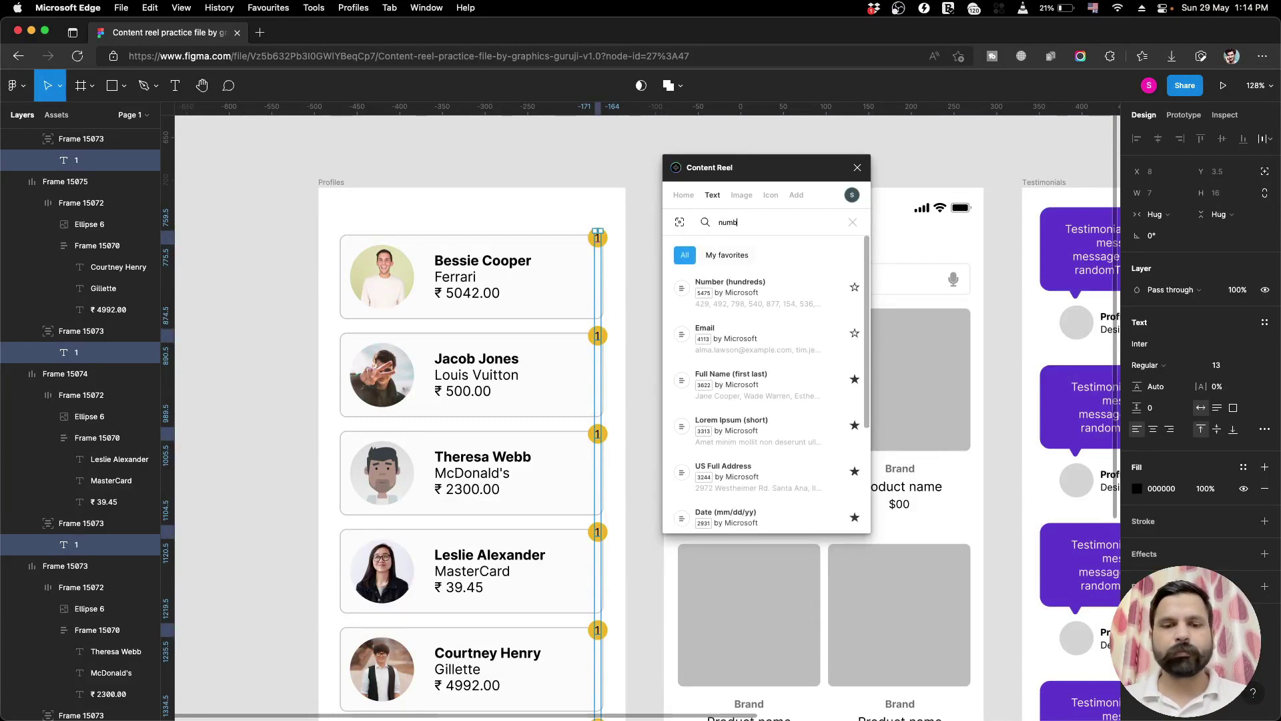
pyautogui.write('er')
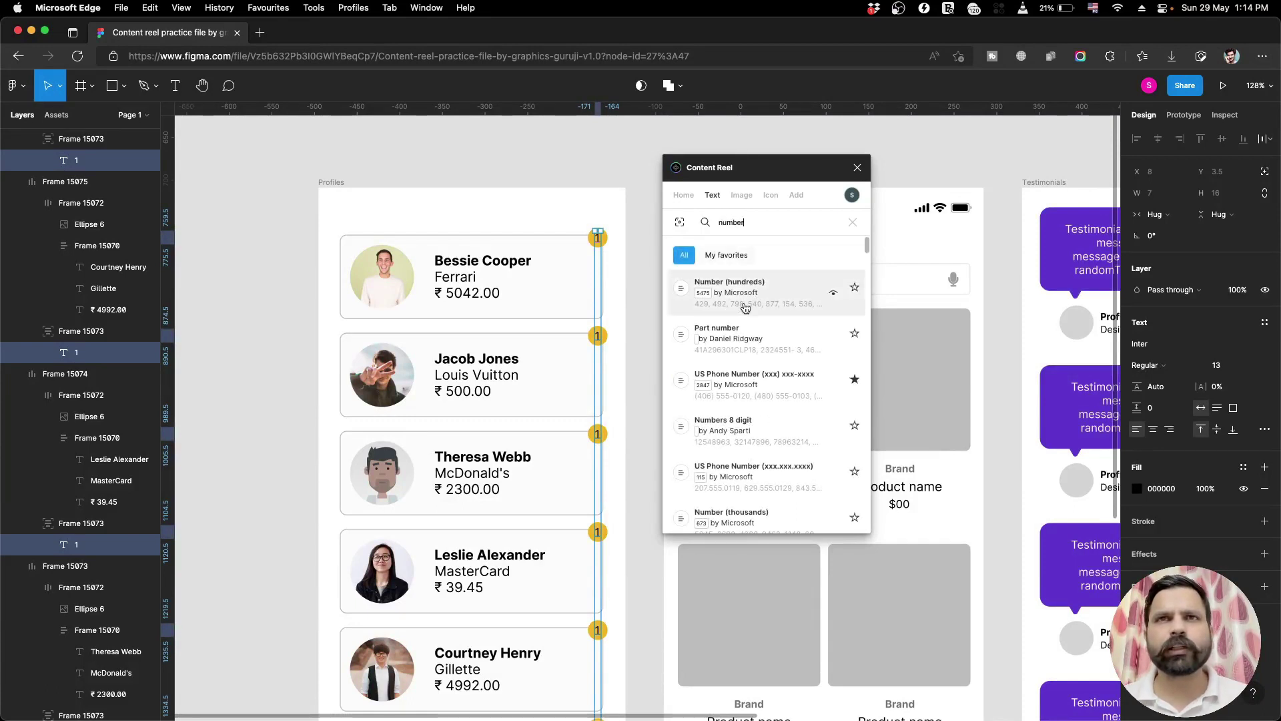
pyautogui.scroll(-2, 751, 314)
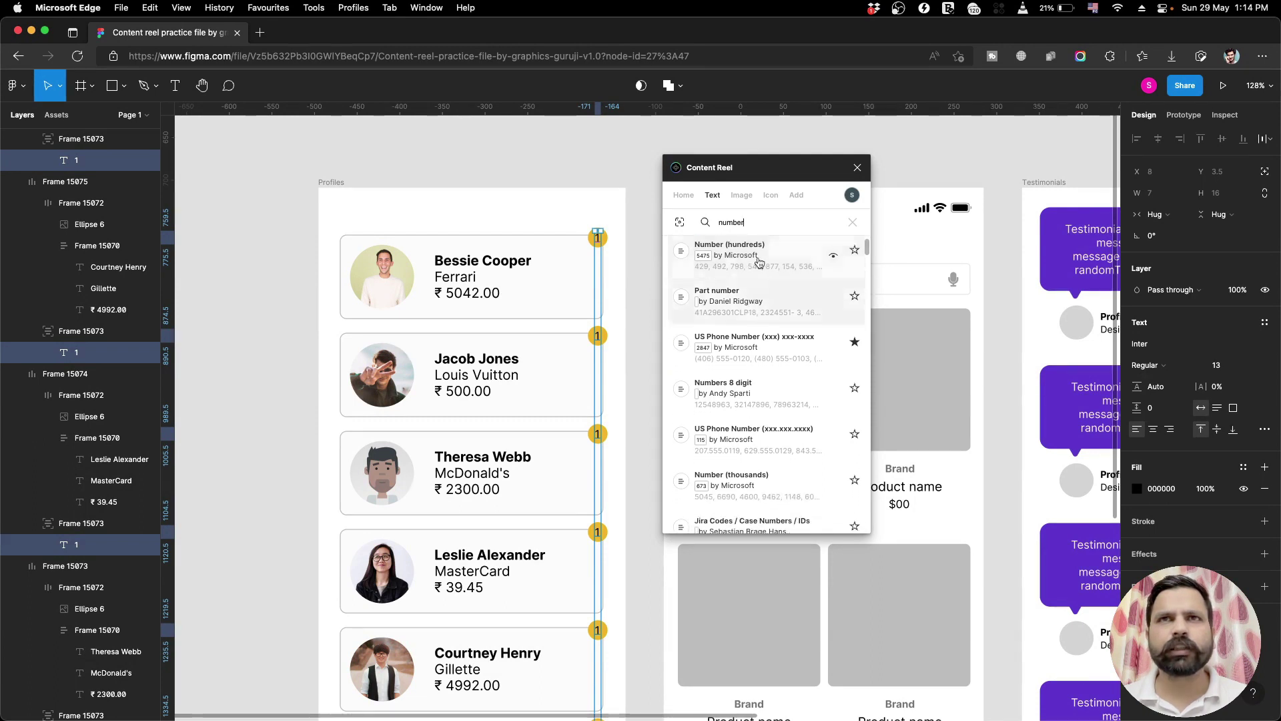
pyautogui.scroll(-3, 762, 328)
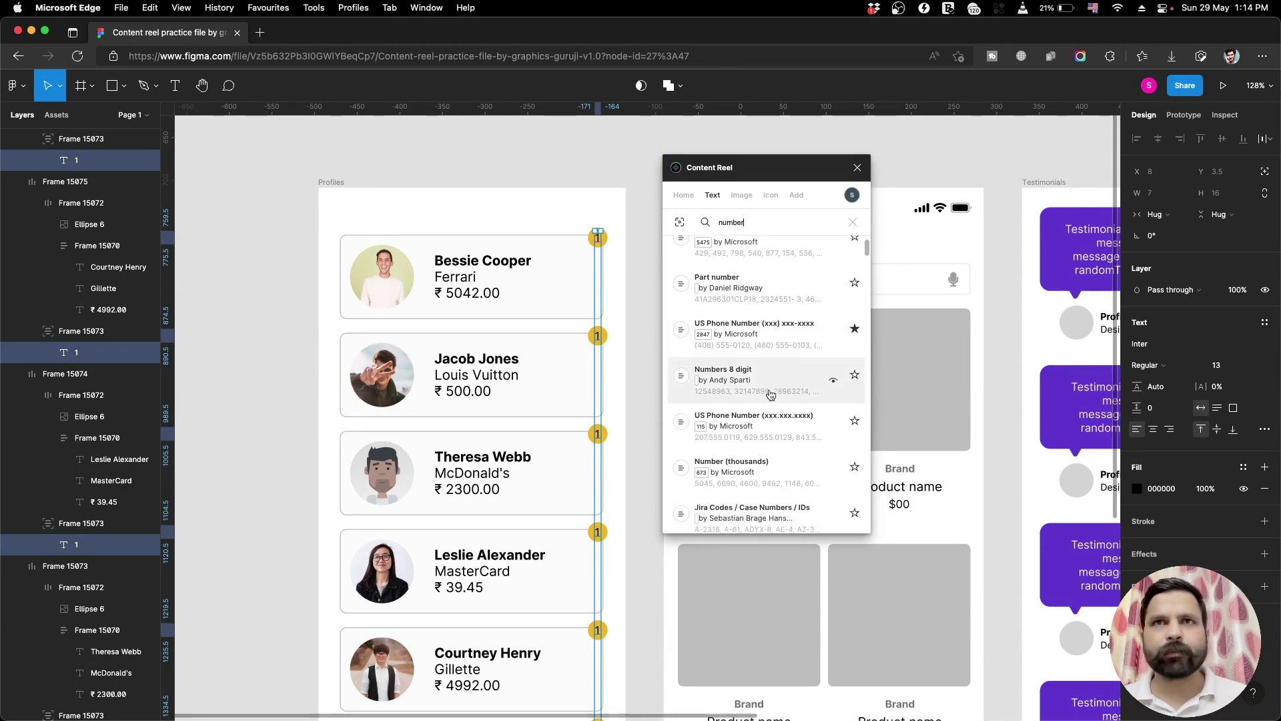
pyautogui.scroll(-3, 764, 374)
pyautogui.scroll(-2, 762, 400)
pyautogui.scroll(-2, 763, 417)
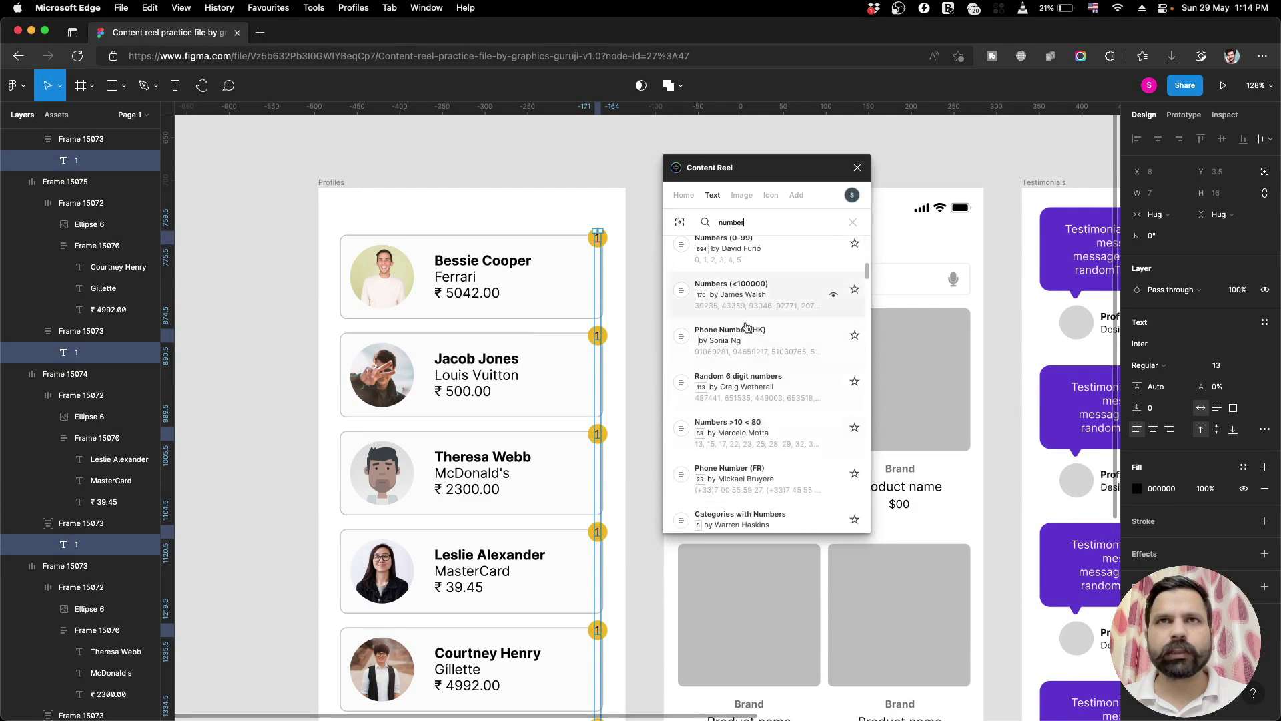
pyautogui.scroll(-3, 734, 394)
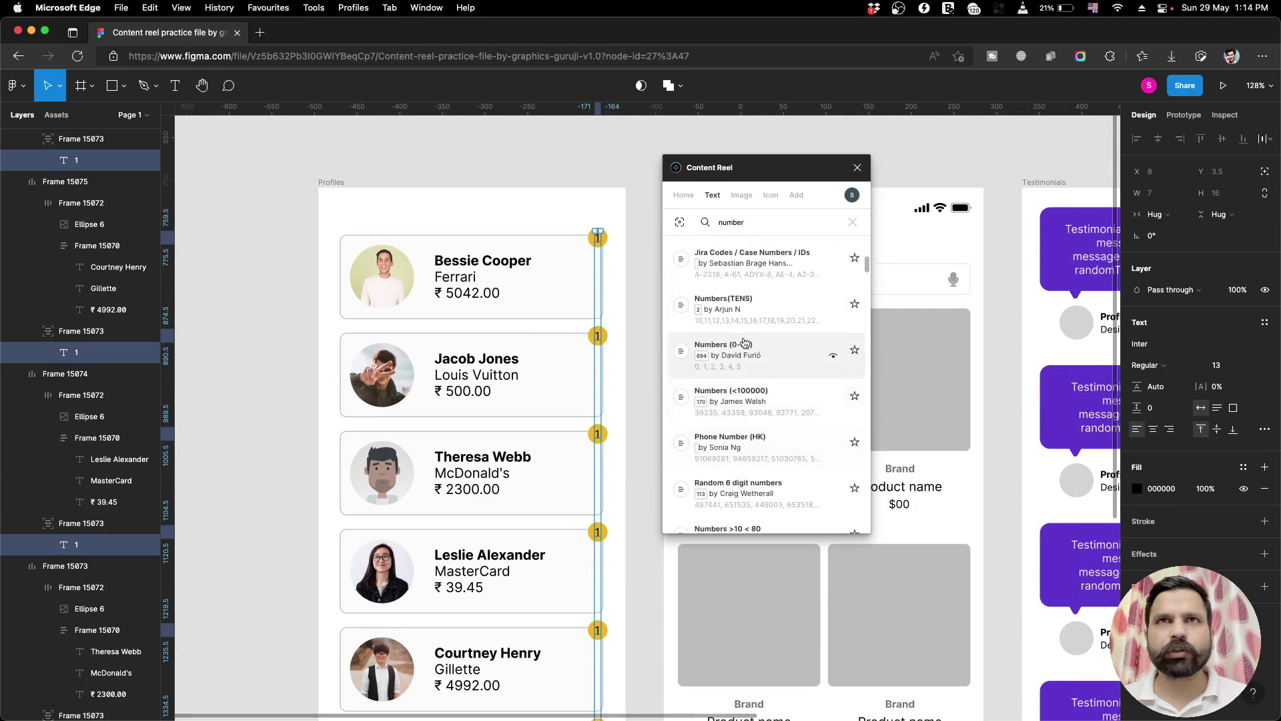
pyautogui.click(734, 372)
pyautogui.scroll(-1, 528, 434)
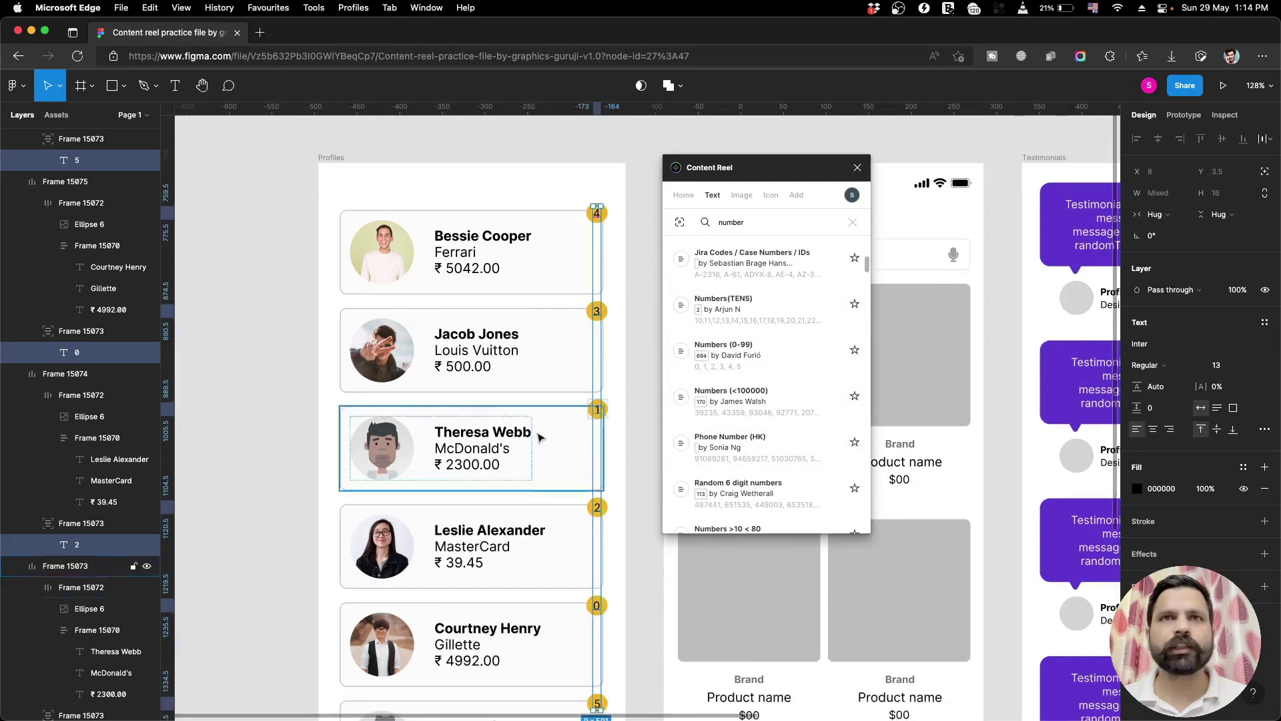
pyautogui.click(621, 172)
pyautogui.hotkey('shift', '0')
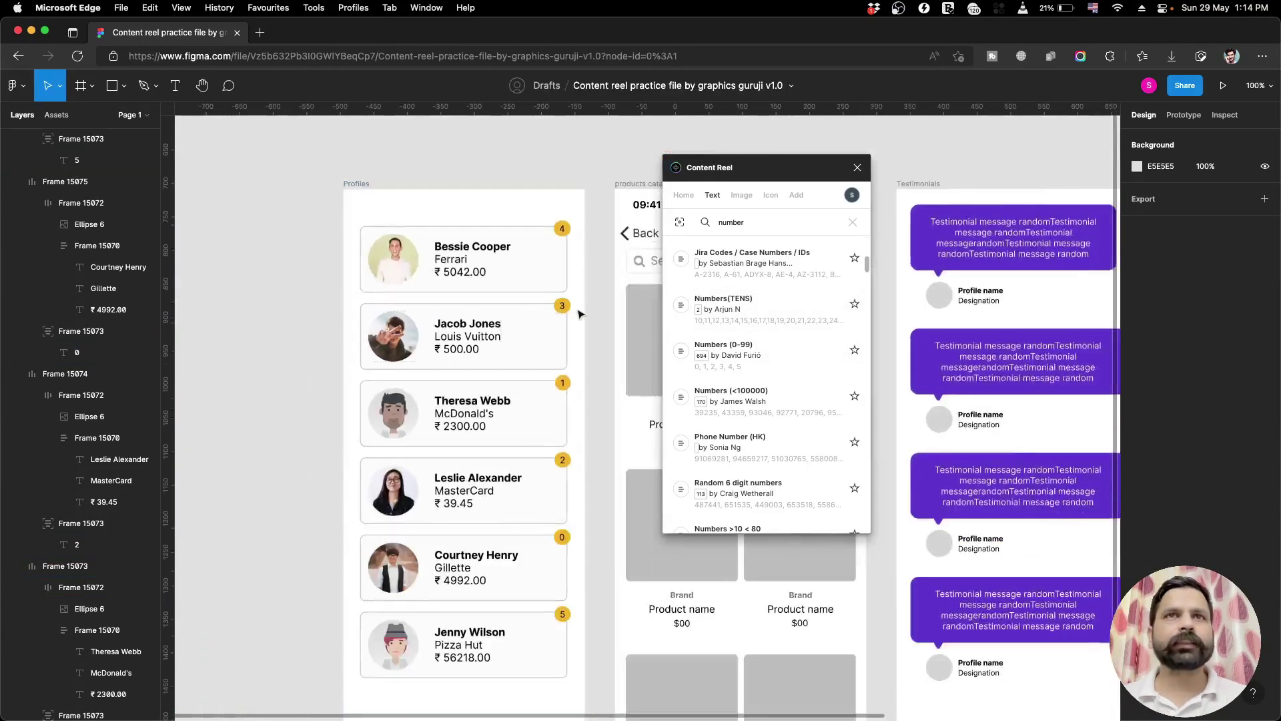
# Select the six grey product image rectangles in the Catalog screen.
pyautogui.hscroll(5, 604, 300)
pyautogui.scroll(-2, 534, 273)
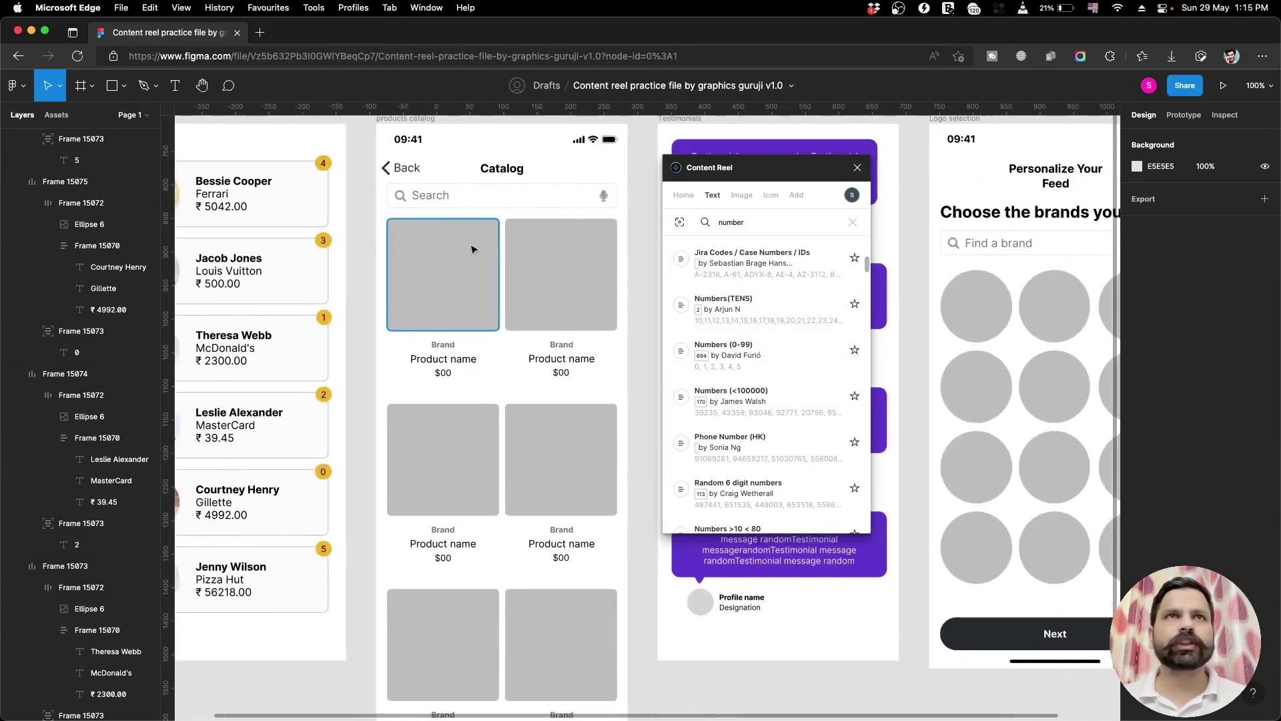
pyautogui.click(460, 275)
pyautogui.keyDown('shift'); pyautogui.click(578, 271); pyautogui.keyUp('shift')
pyautogui.keyDown('shift'); pyautogui.click(563, 450); pyautogui.keyUp('shift')
pyautogui.keyDown('shift'); pyautogui.click(429, 472); pyautogui.keyUp('shift')
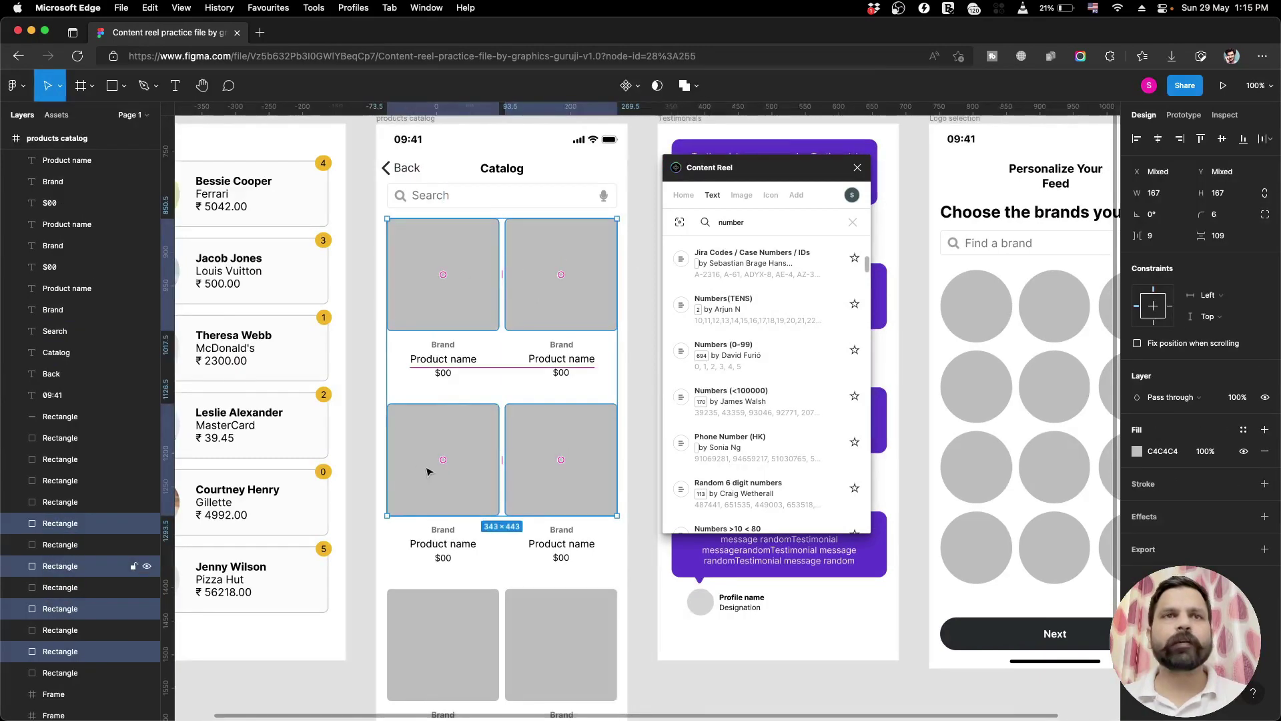
pyautogui.scroll(-3, 434, 475)
pyautogui.keyDown('shift'); pyautogui.click(467, 514); pyautogui.keyUp('shift')
pyautogui.keyDown('shift'); pyautogui.click(564, 534); pyautogui.keyUp('shift')
pyautogui.scroll(3, 563, 535)
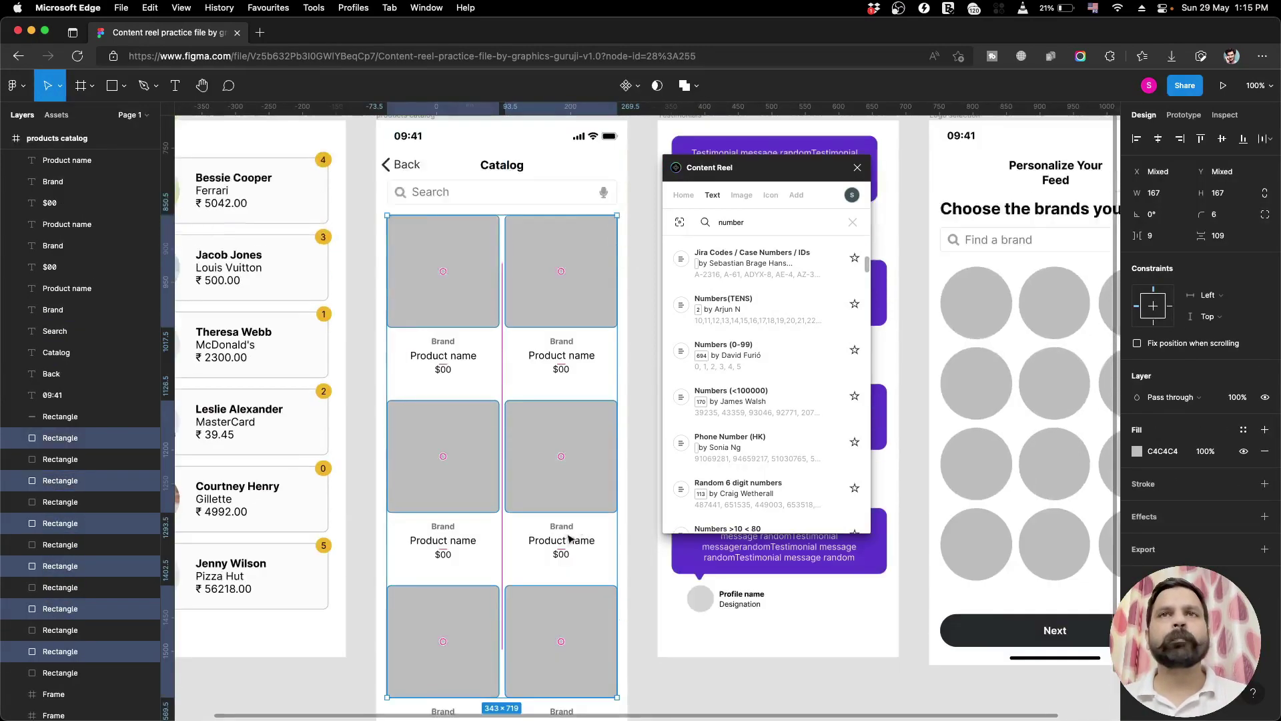
# Search Content Reel images for 'electronic' and fill the tiles with electronics photos.
pyautogui.click(741, 195)
pyautogui.write('electronic')
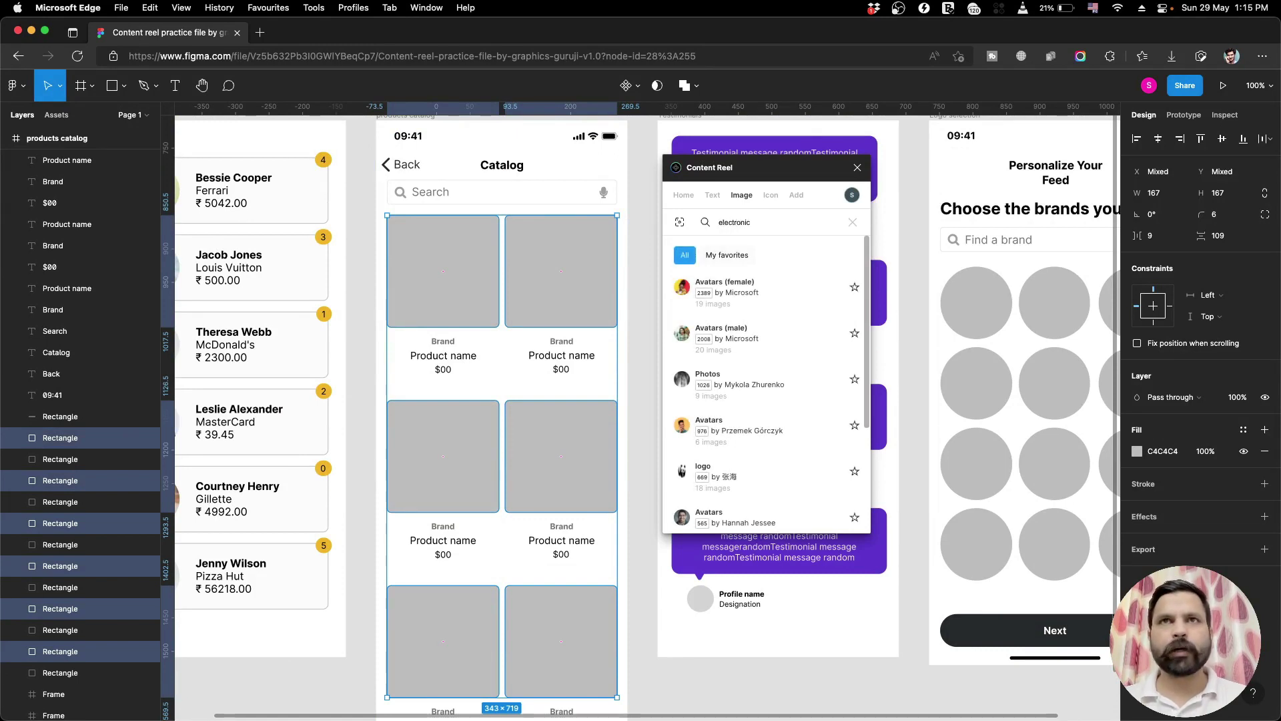
pyautogui.press('Return')
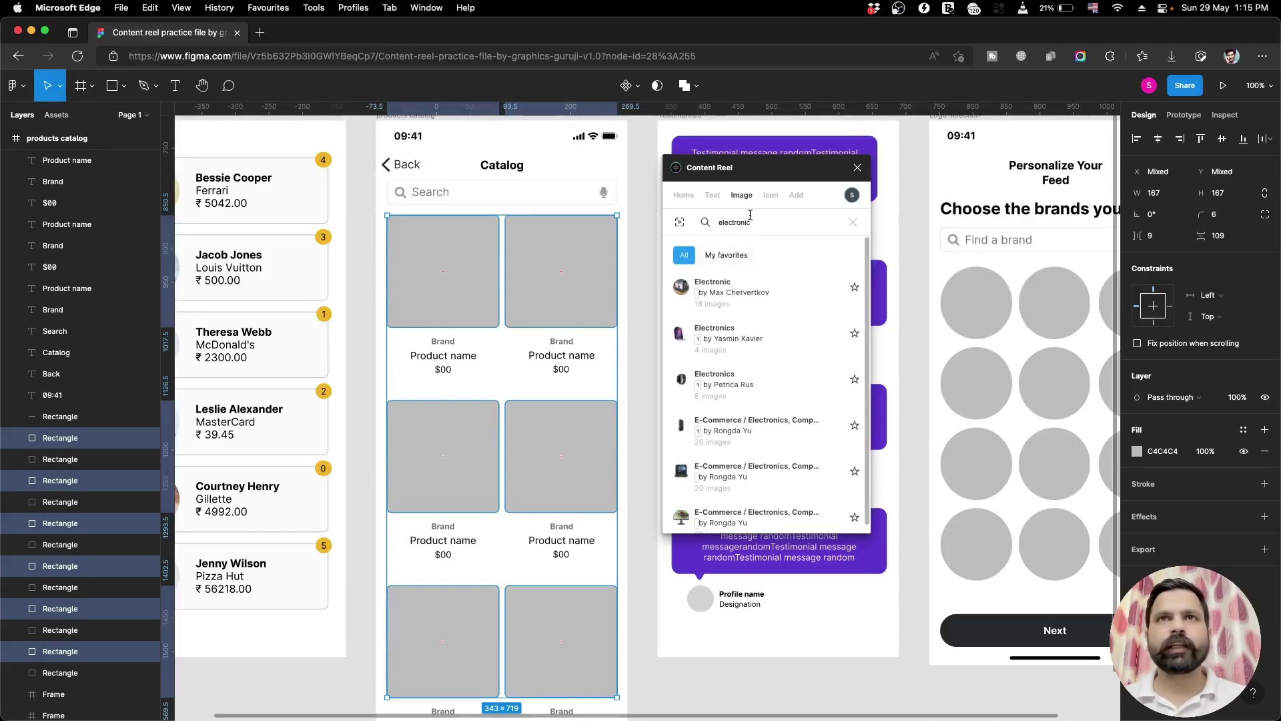
pyautogui.click(758, 287)
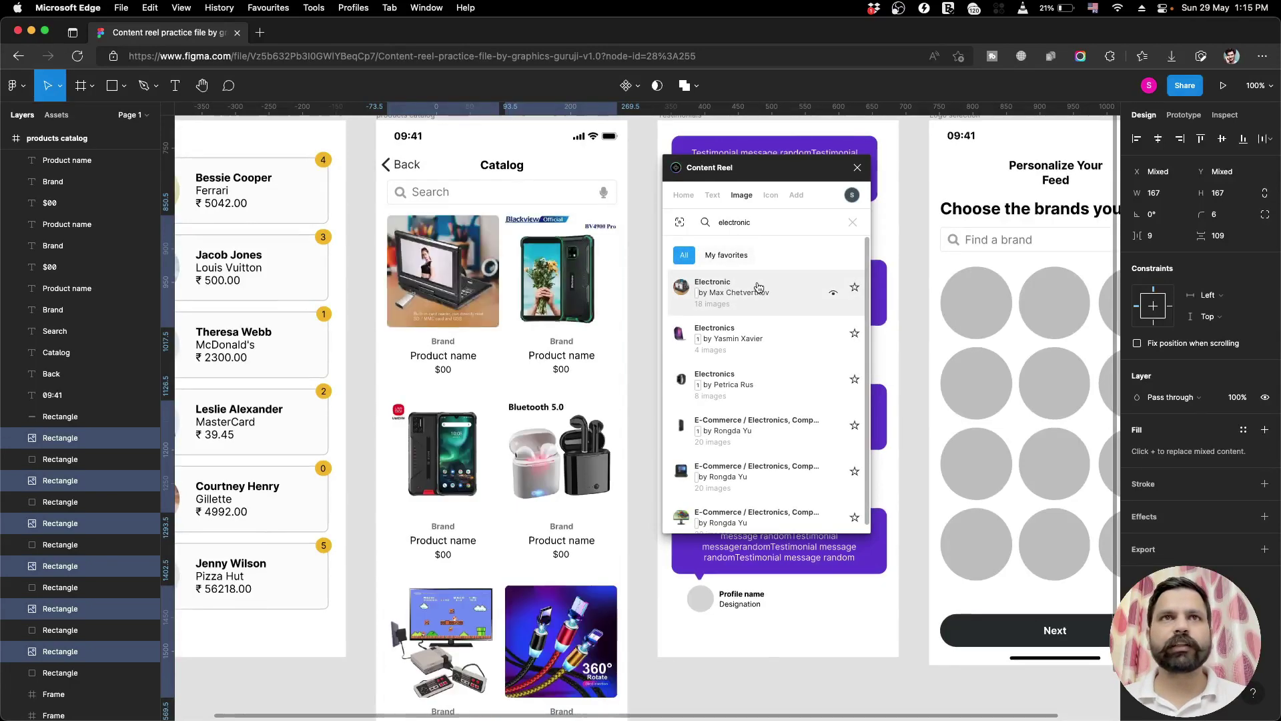
pyautogui.scroll(-3, 616, 402)
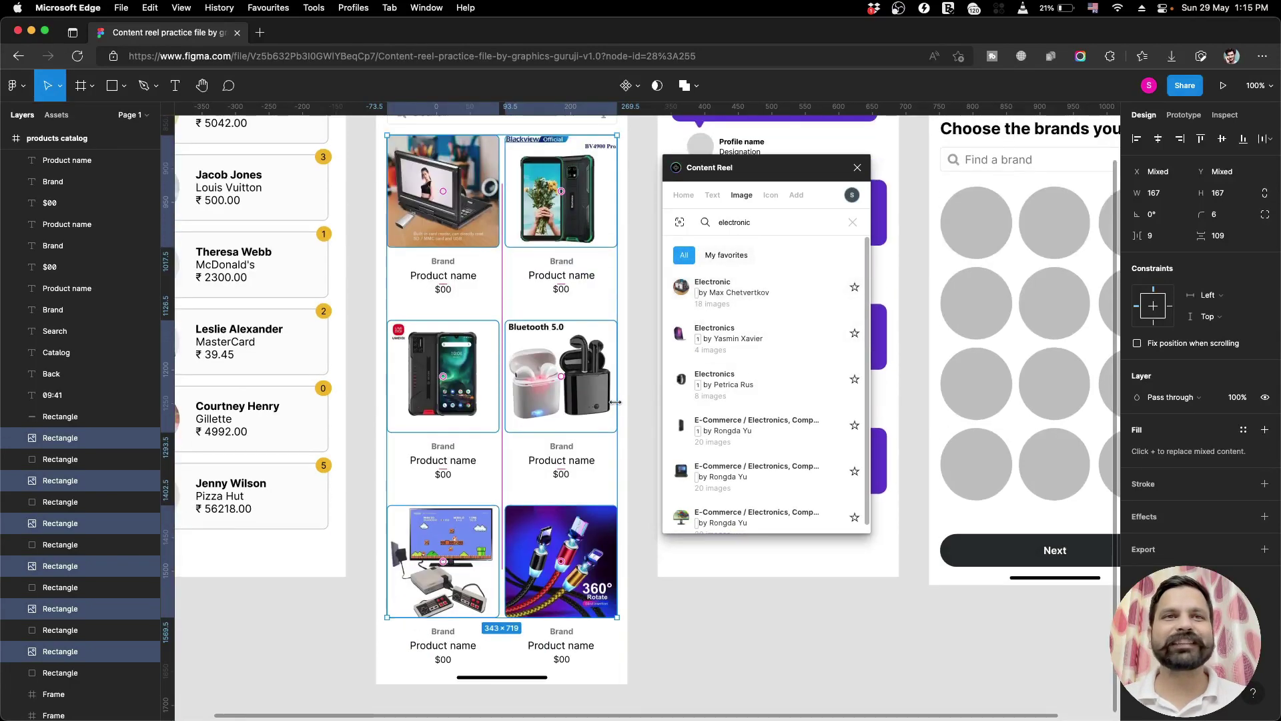
pyautogui.scroll(3, 464, 383)
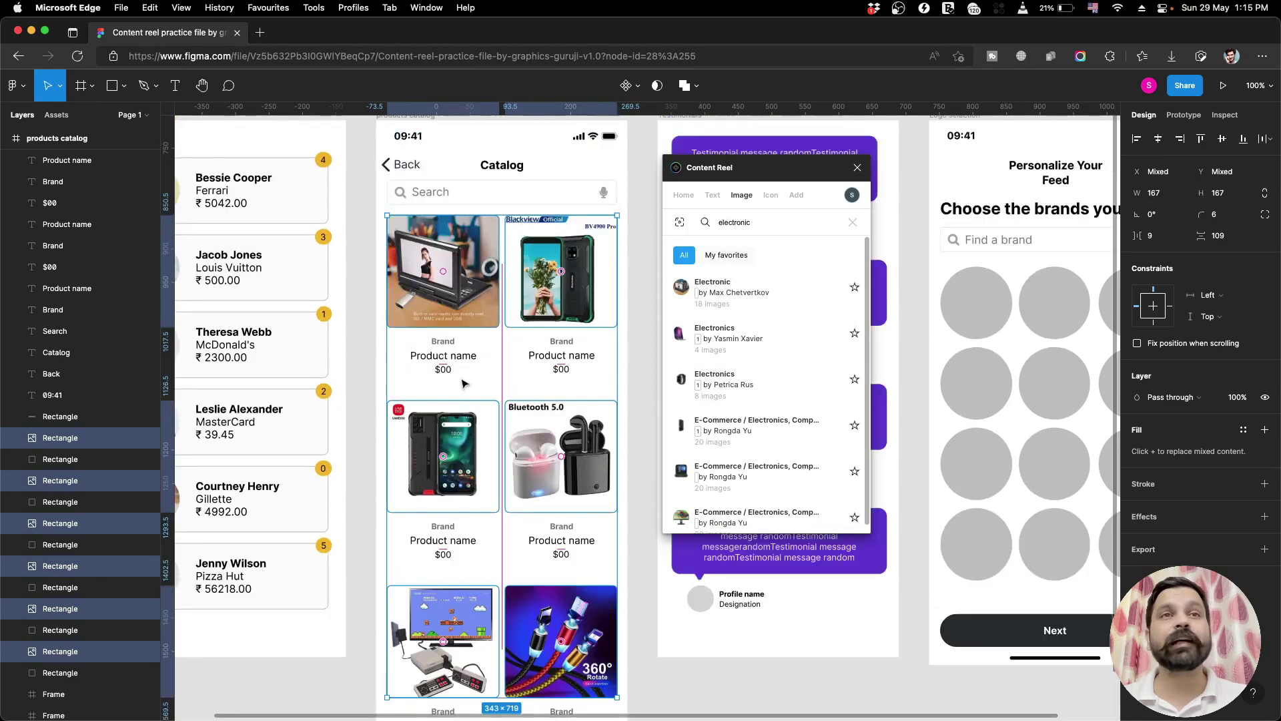
# Select all six Brand text labels across the three catalog rows.
pyautogui.click(443, 341)
pyautogui.keyDown('shift'); pyautogui.click(561, 341); pyautogui.keyUp('shift')
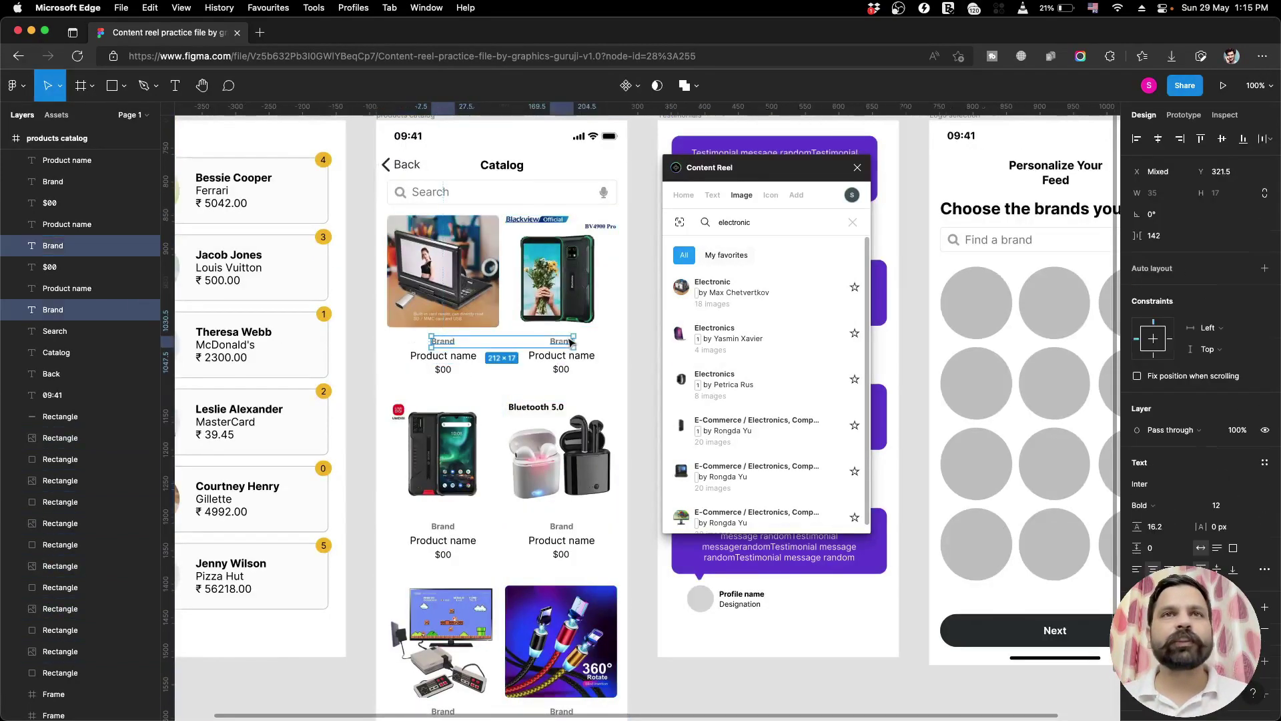
pyautogui.keyDown('shift'); pyautogui.click(443, 526); pyautogui.keyUp('shift')
pyautogui.keyDown('shift'); pyautogui.click(545, 526); pyautogui.keyUp('shift')
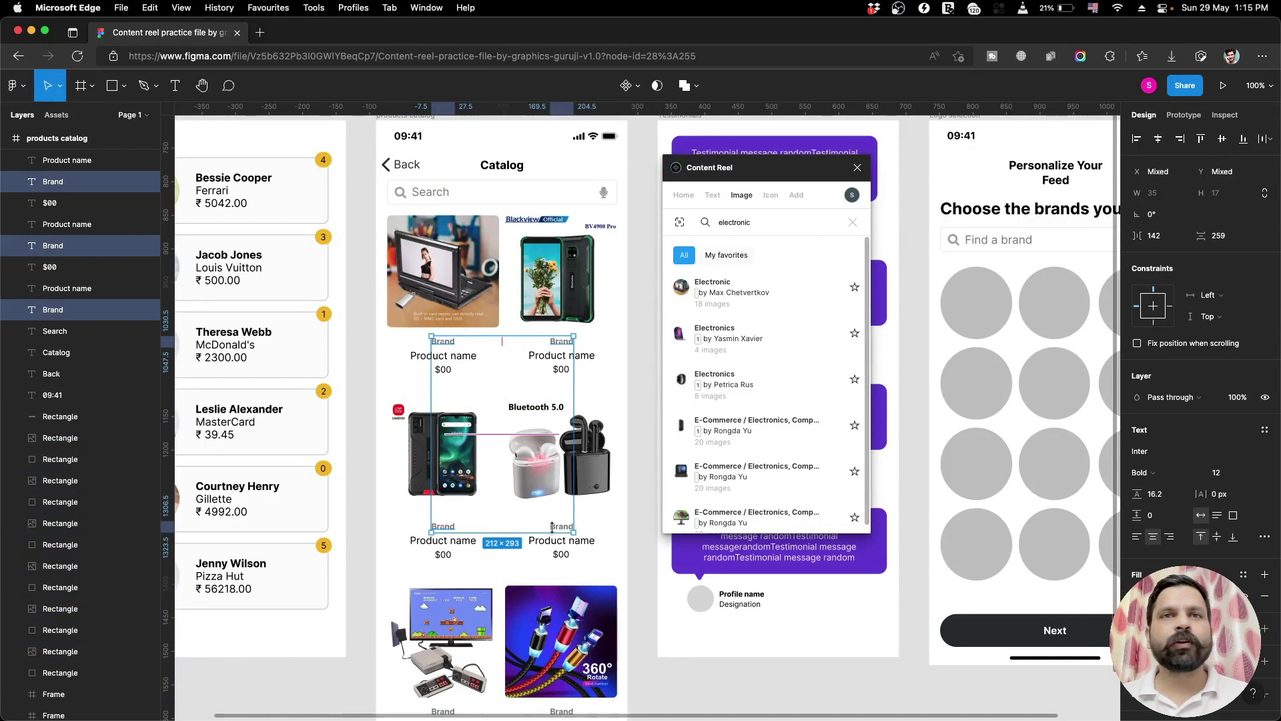
pyautogui.scroll(-4, 562, 530)
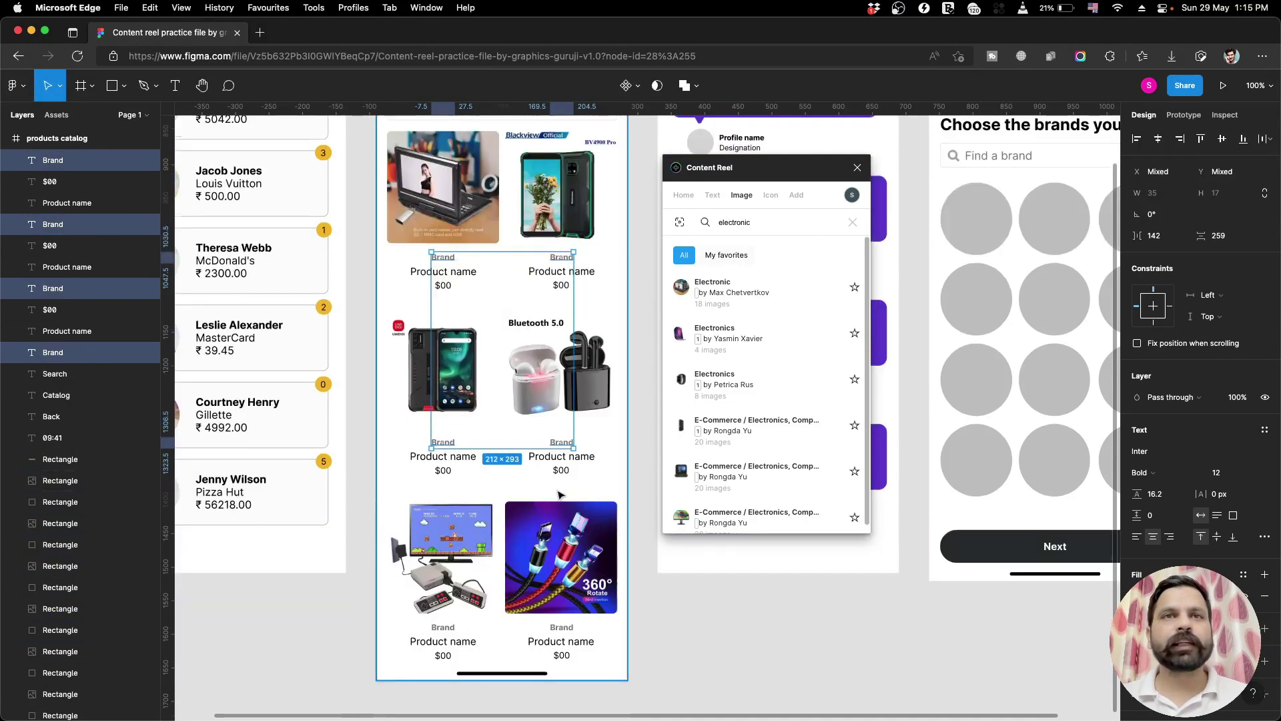
pyautogui.keyDown('shift'); pyautogui.click(443, 602); pyautogui.keyUp('shift')
pyautogui.keyDown('shift'); pyautogui.click(562, 602); pyautogui.keyUp('shift')
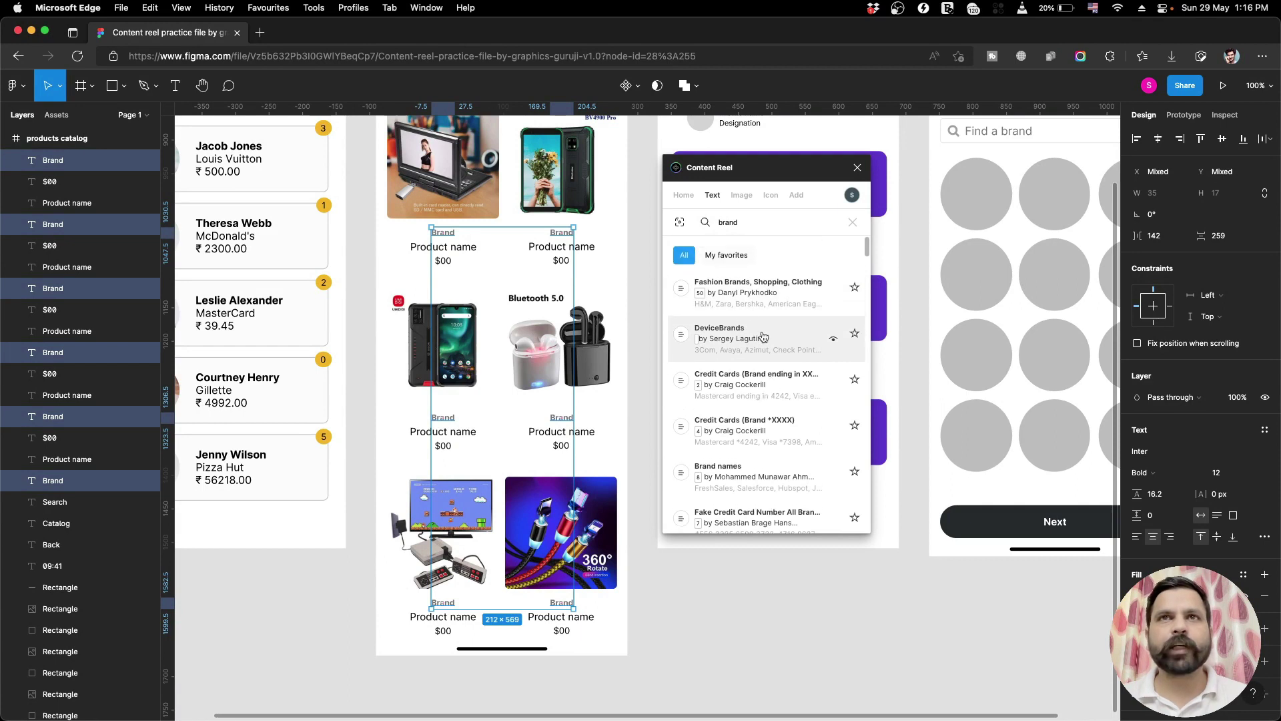
# Fill the selected labels with Content Reel's Electronics Brands: Fitbit, Sony, LG, Bose, Apple and Dell.
pyautogui.scroll(-3, 760, 314)
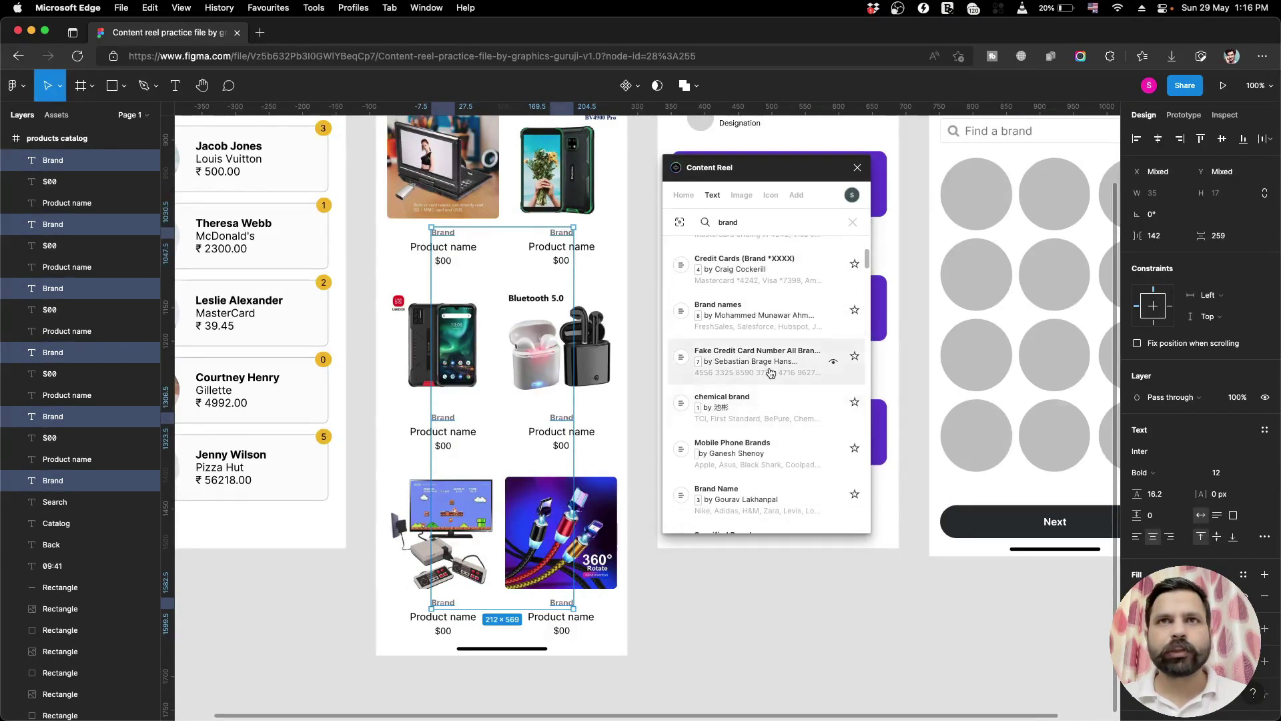
pyautogui.scroll(-2, 771, 372)
pyautogui.scroll(-1, 771, 372)
pyautogui.scroll(-3, 771, 381)
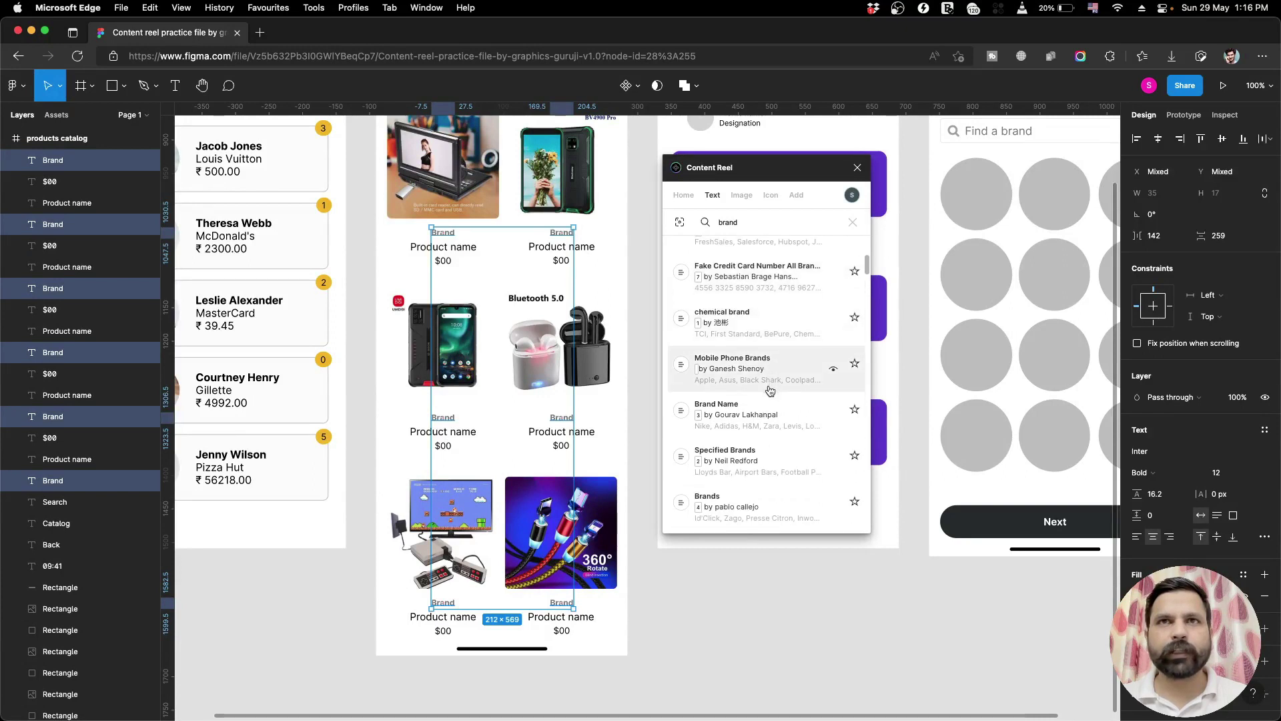
pyautogui.scroll(1, 761, 360)
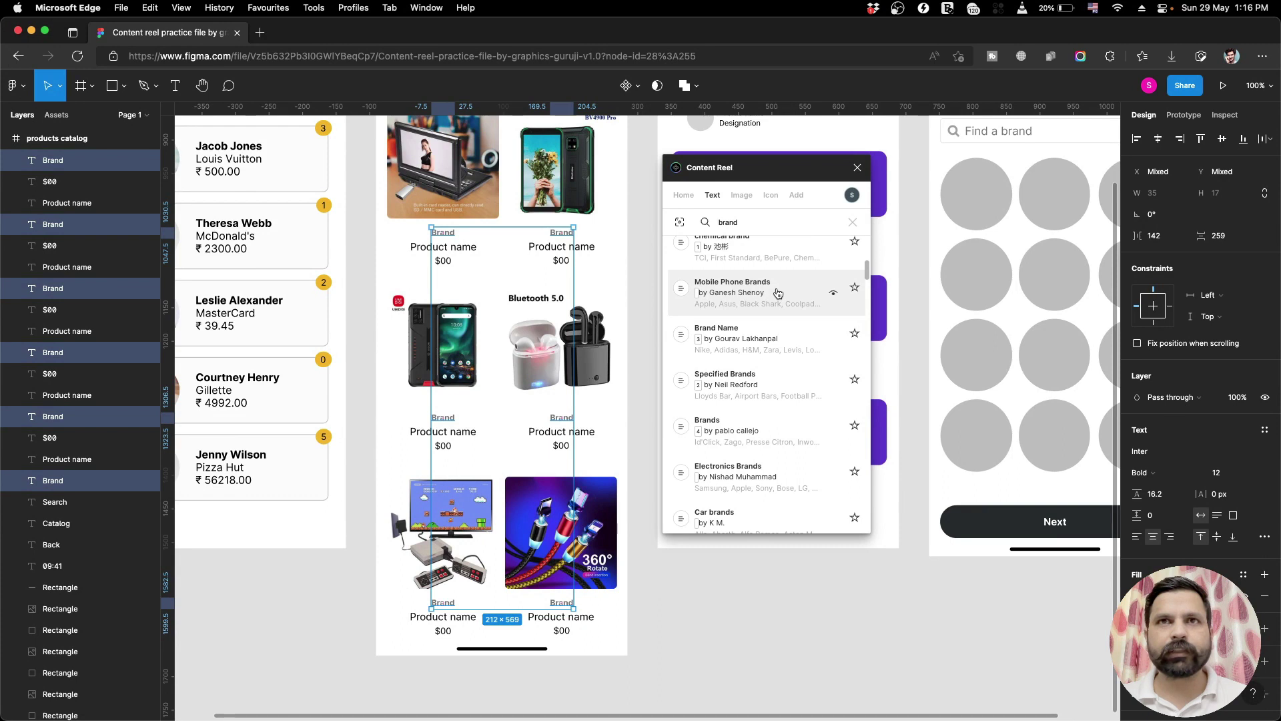
pyautogui.scroll(-3, 744, 374)
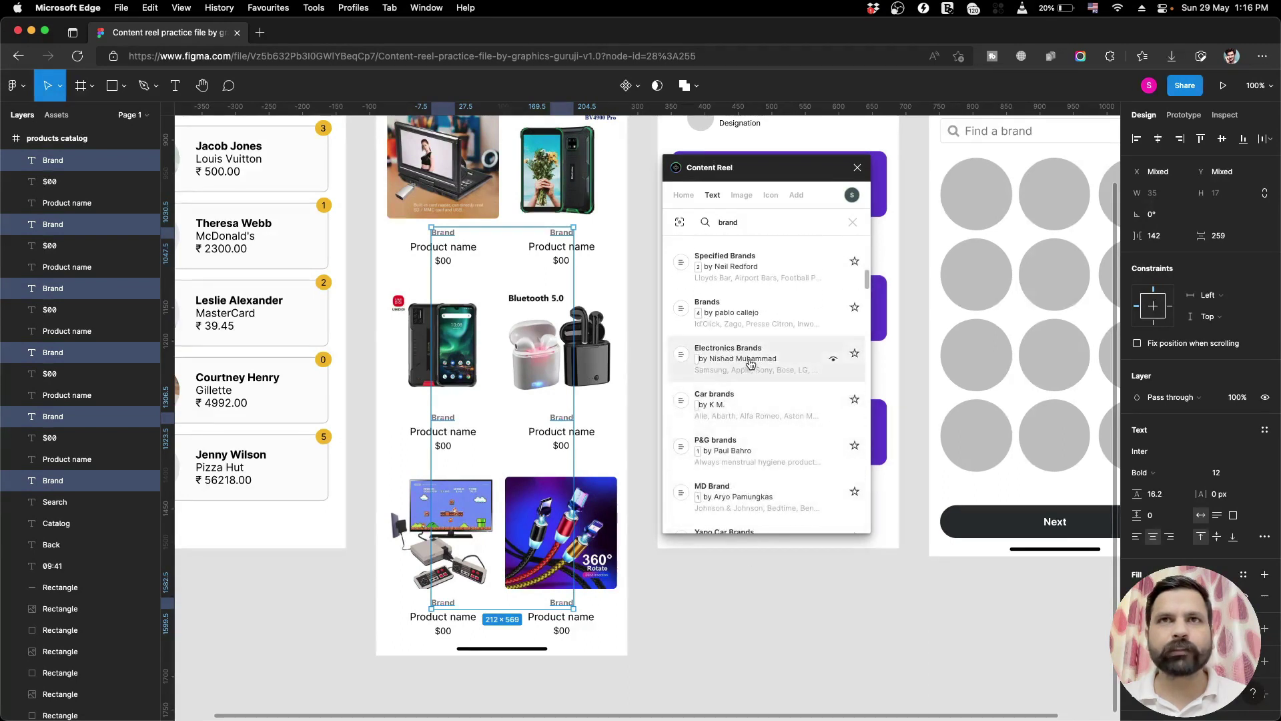
pyautogui.click(750, 362)
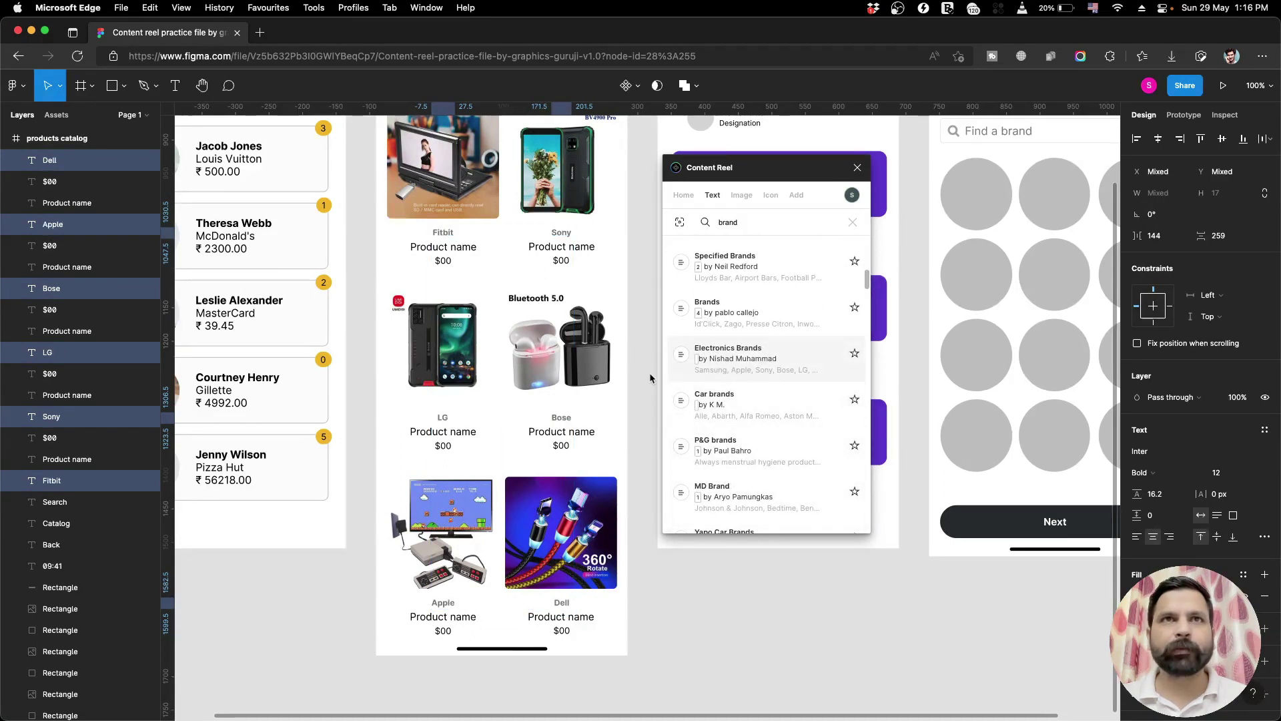
pyautogui.scroll(-2, 427, 393)
pyautogui.scroll(-2, 452, 484)
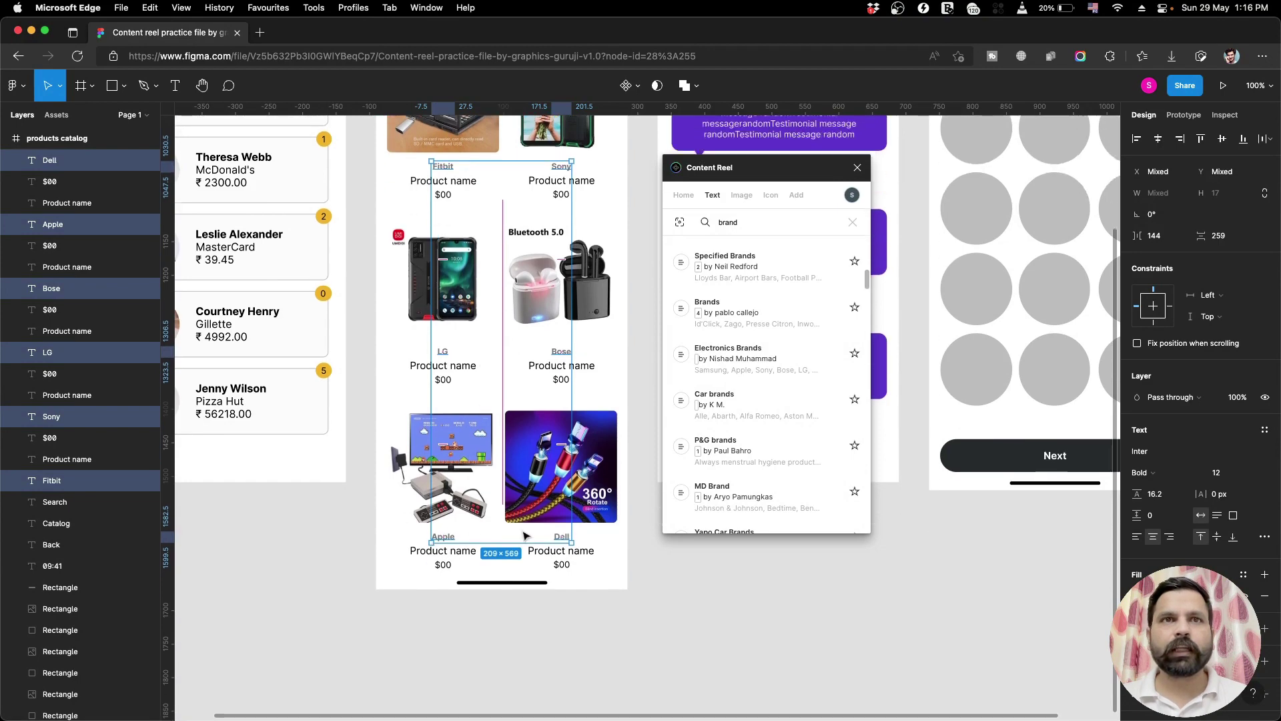
pyautogui.scroll(3, 514, 485)
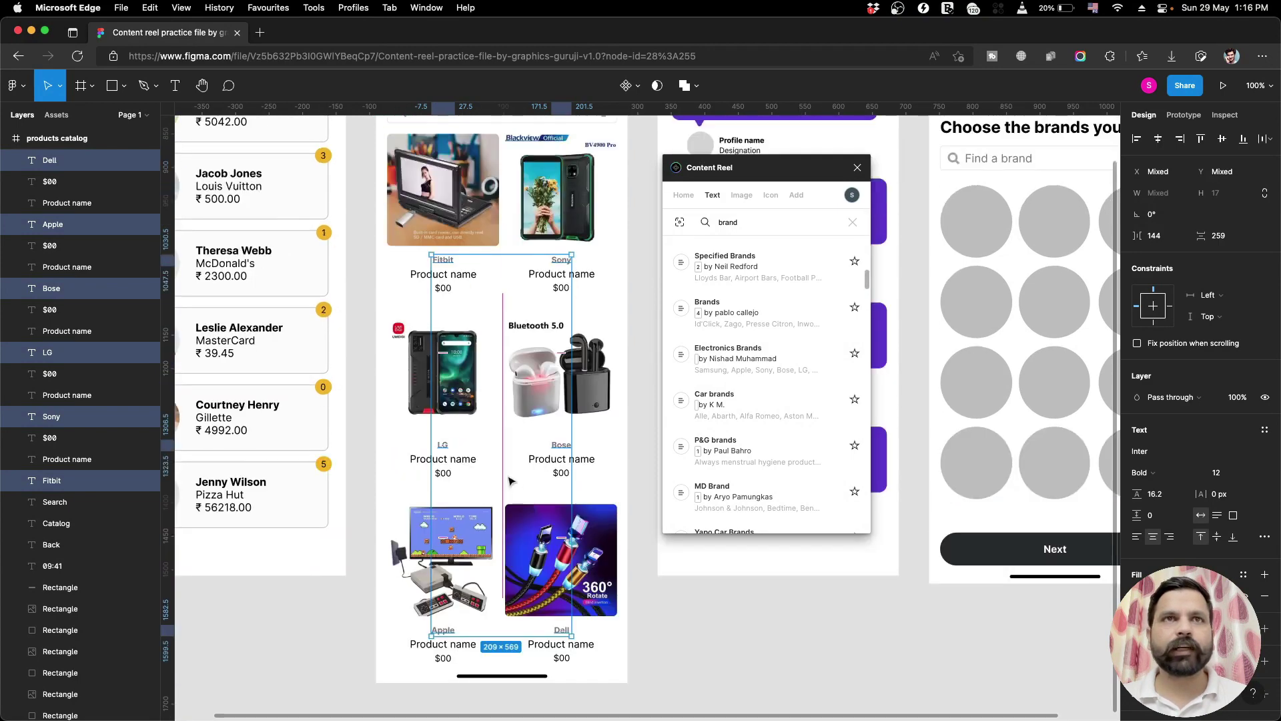
pyautogui.scroll(2, 515, 485)
pyautogui.scroll(-3, 514, 485)
pyautogui.scroll(-4, 514, 486)
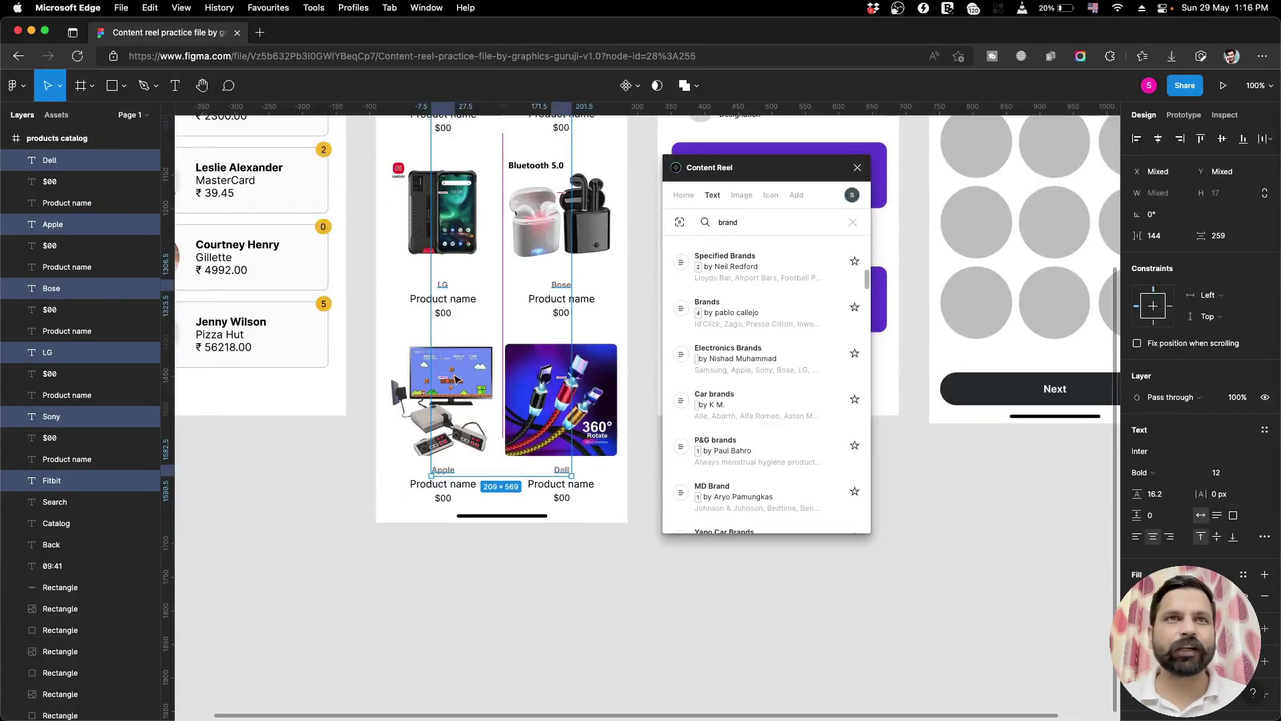
pyautogui.click(465, 506)
pyautogui.scroll(2, 478, 537)
# Select the six Product name texts under the Fitbit, Sony, LG, Bose, Apple and Dell tiles.
pyautogui.scroll(1, 478, 537)
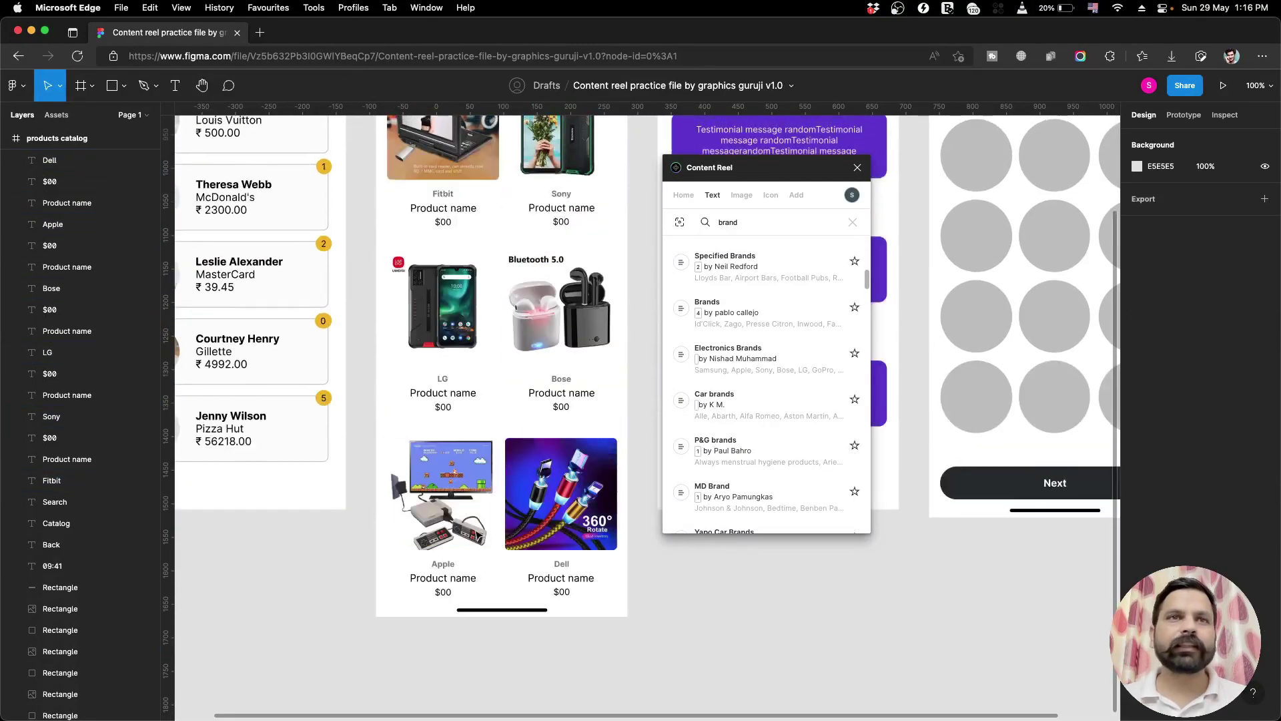
pyautogui.scroll(1, 478, 535)
pyautogui.scroll(3, 478, 534)
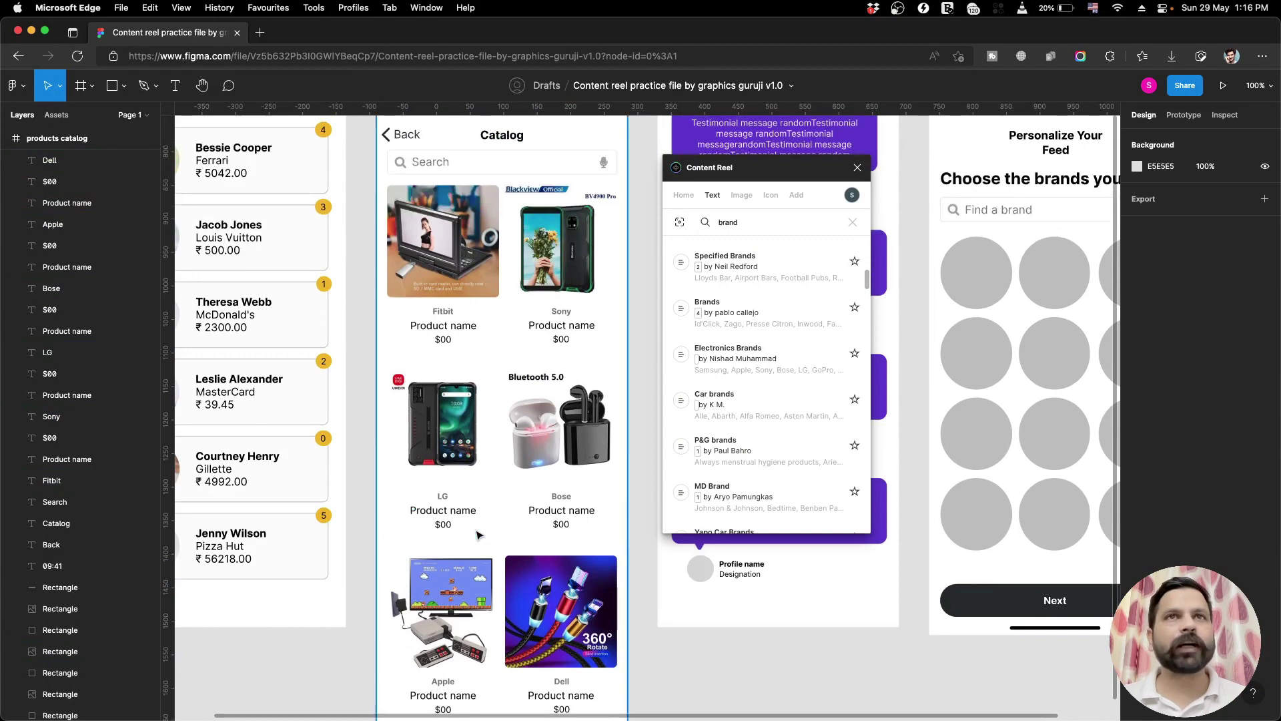
pyautogui.click(460, 326)
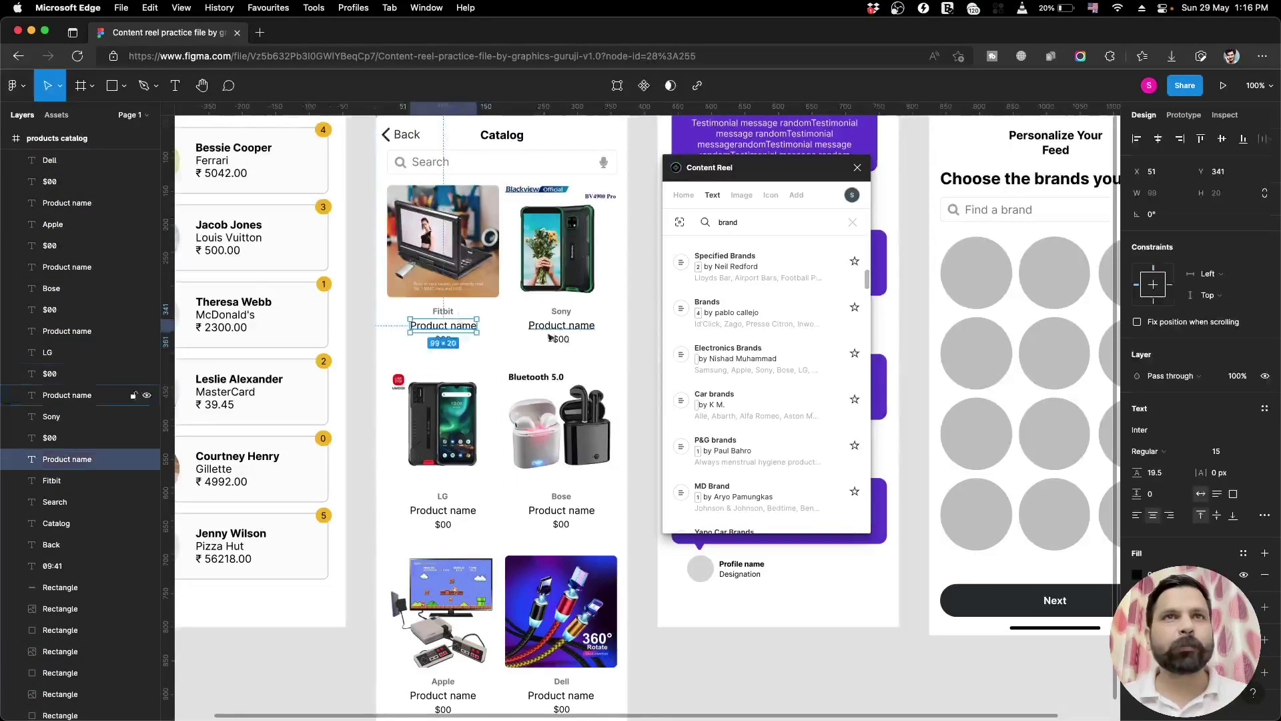
pyautogui.keyDown('shift'); pyautogui.click(561, 325); pyautogui.keyUp('shift')
pyautogui.scroll(-3, 552, 424)
pyautogui.keyDown('shift'); pyautogui.click(443, 402); pyautogui.keyUp('shift')
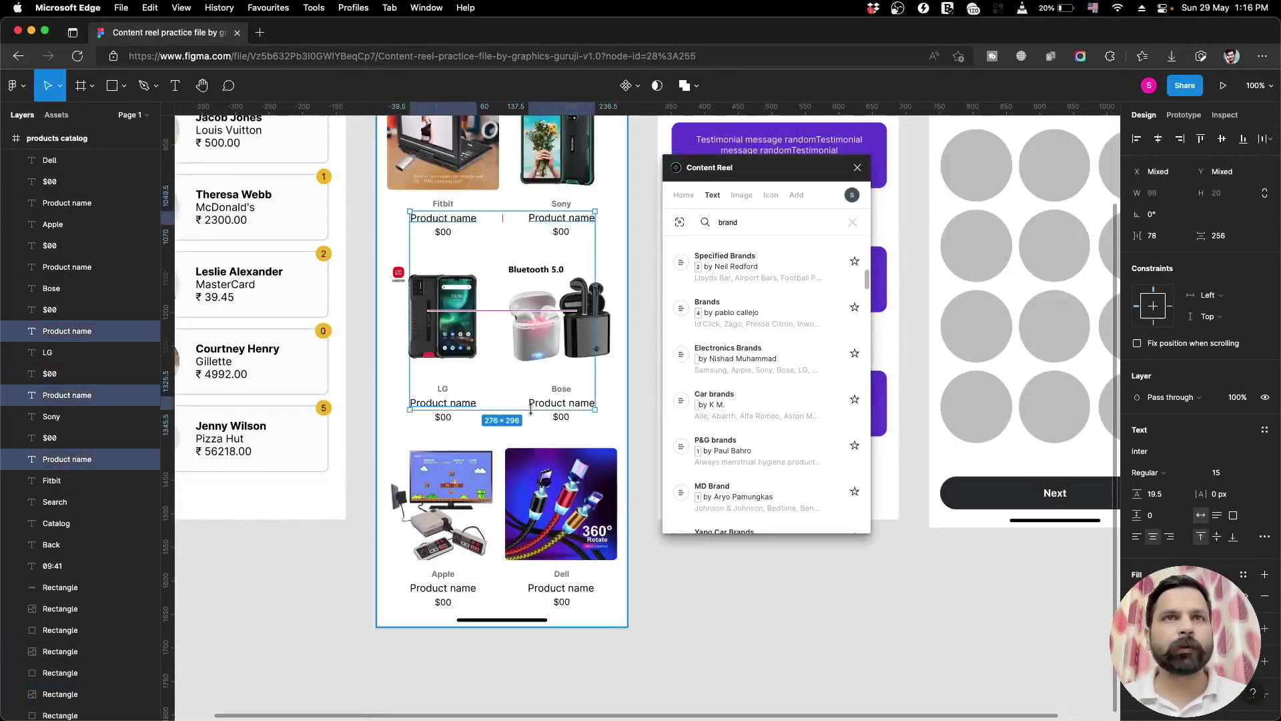
pyautogui.keyDown('shift'); pyautogui.click(549, 403); pyautogui.keyUp('shift')
pyautogui.keyDown('shift'); pyautogui.click(459, 590); pyautogui.keyUp('shift')
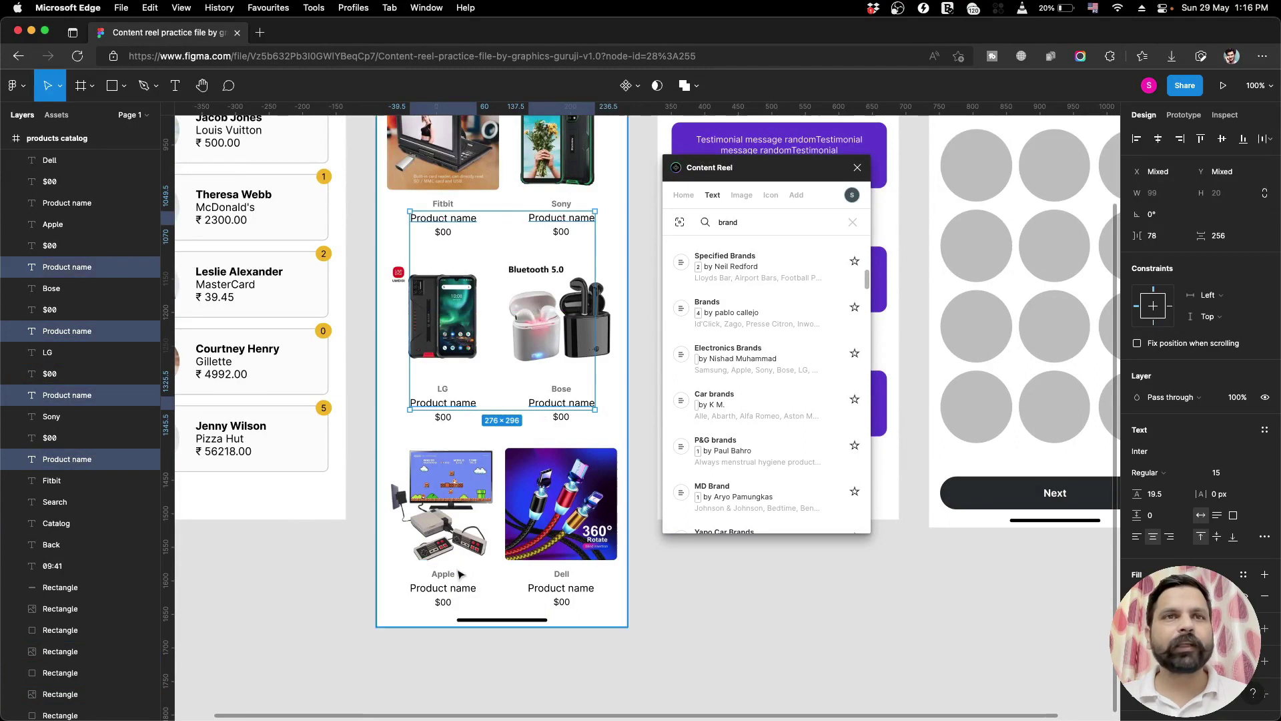
pyautogui.keyDown('shift'); pyautogui.click(589, 590); pyautogui.keyUp('shift')
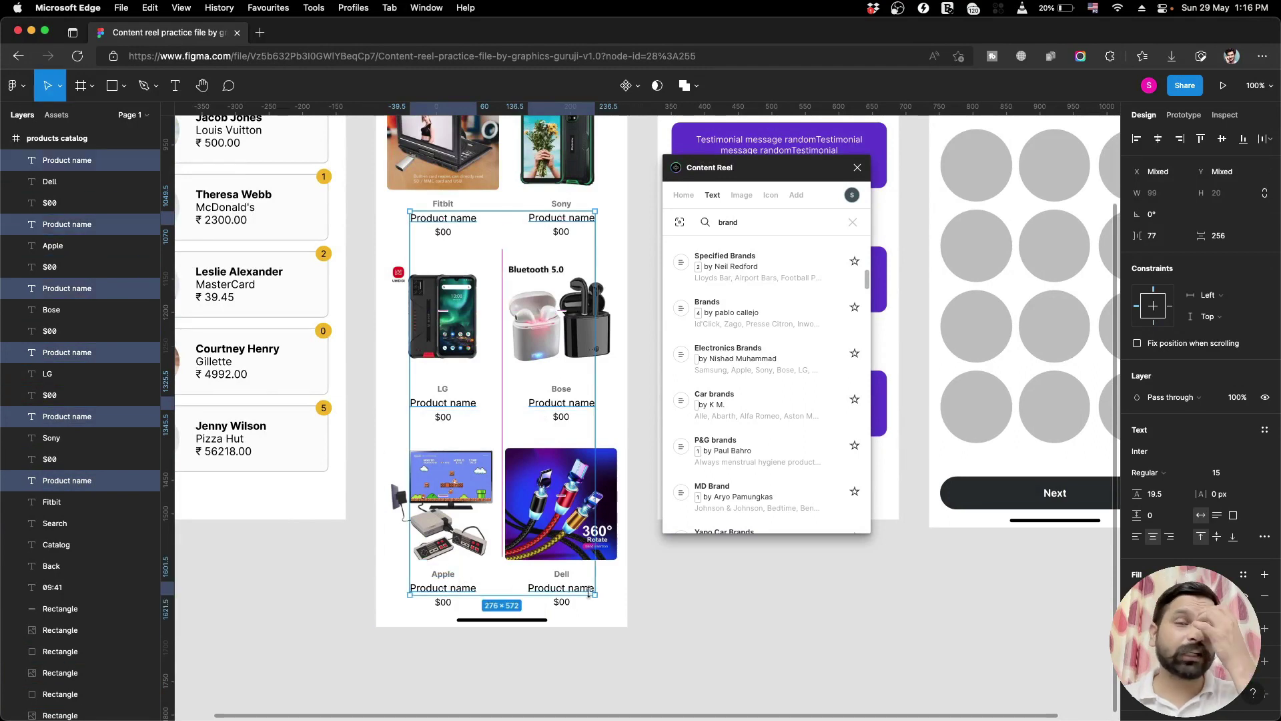
# Fill them with Content Reel's Product Name entries, e.g. GoPro Hero 7 and Dell Computer Monitor.
pyautogui.scroll(2, 589, 590)
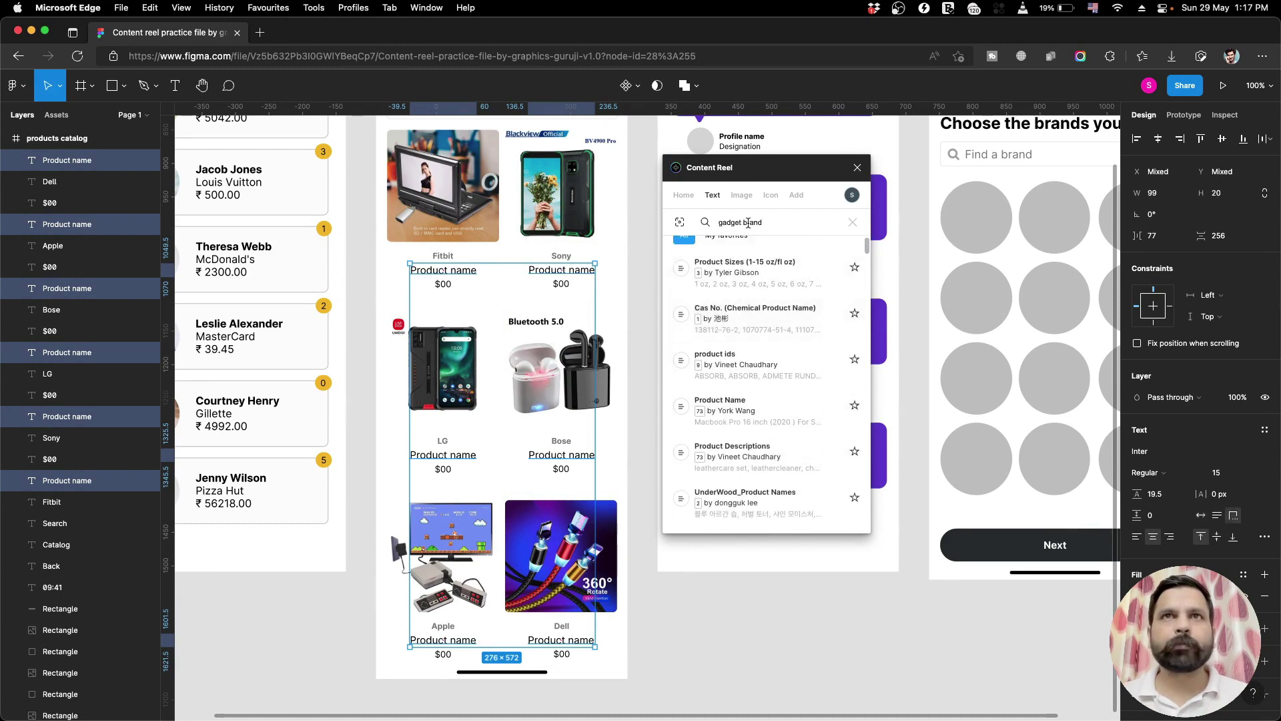
pyautogui.scroll(-1, 739, 373)
pyautogui.scroll(-1, 742, 379)
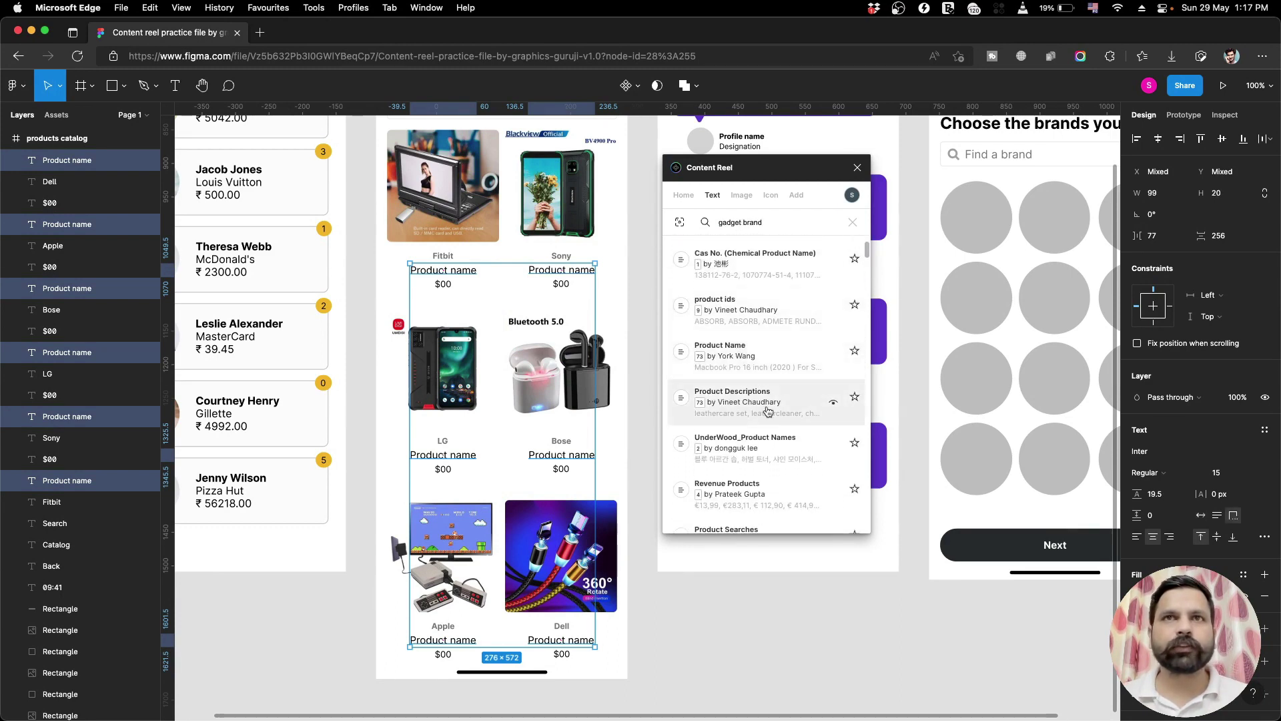
pyautogui.click(734, 354)
pyautogui.scroll(-1, 573, 435)
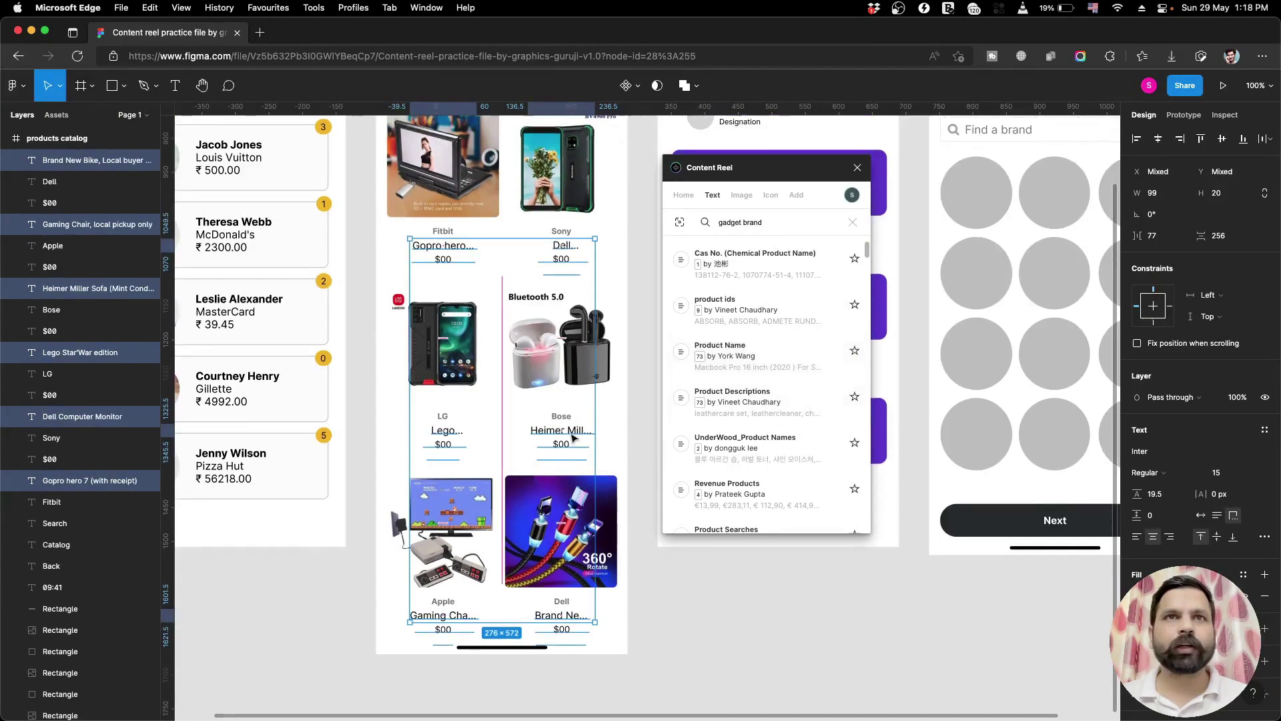
pyautogui.scroll(-1, 573, 437)
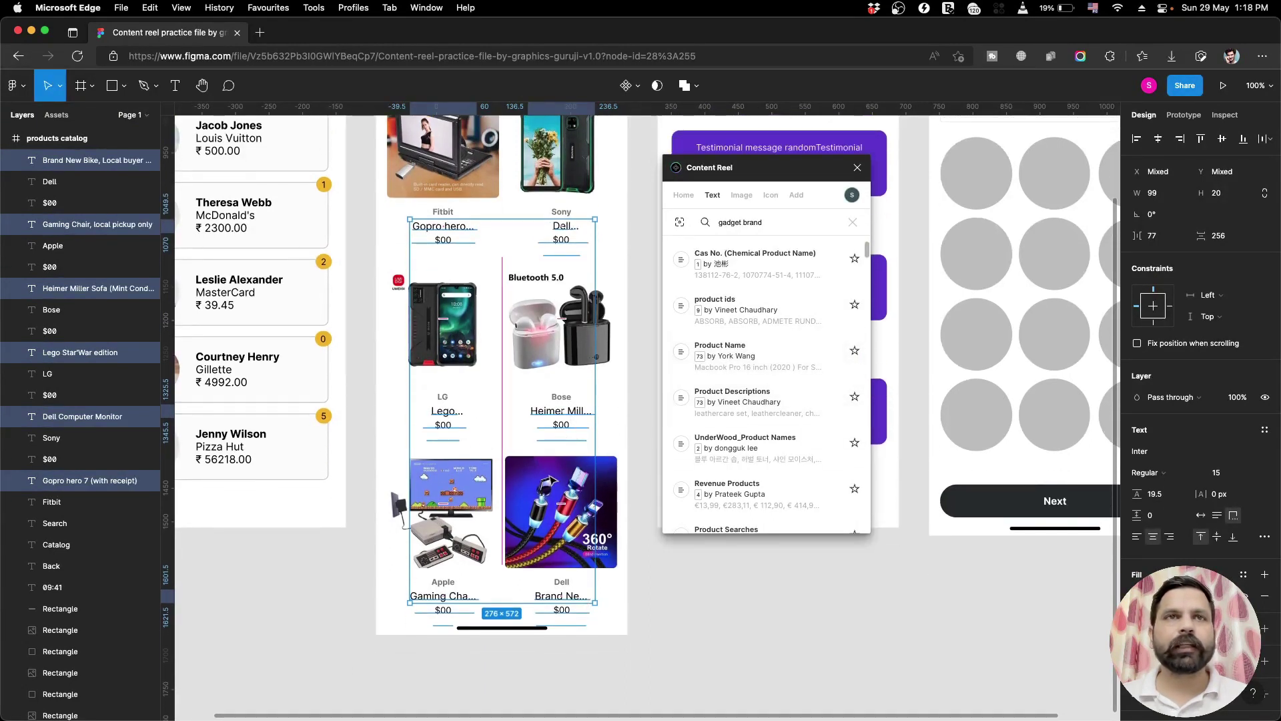
# Fill the six $00 price placeholders with Gift Amounts such as $200.00, $55.00 and $900.00.
pyautogui.click(719, 615)
pyautogui.click(444, 239)
pyautogui.keyDown('shift'); pyautogui.click(561, 240); pyautogui.keyUp('shift')
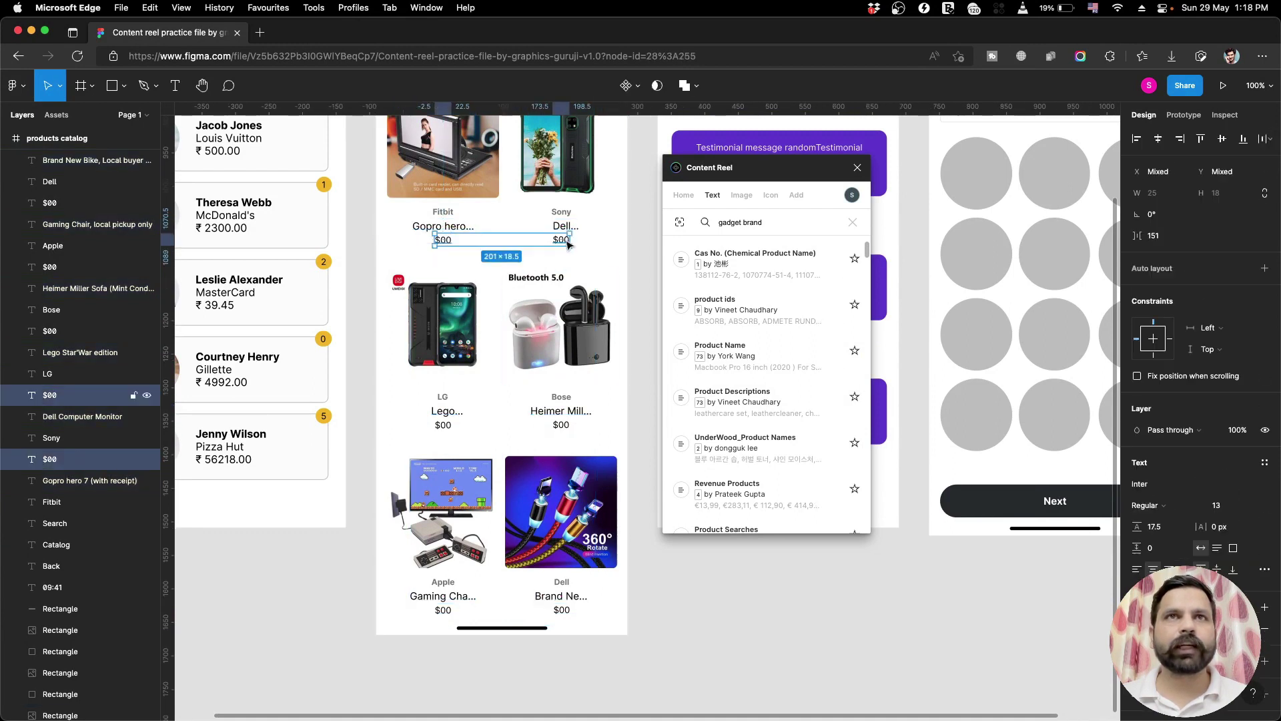
pyautogui.keyDown('shift'); pyautogui.click(443, 425); pyautogui.keyUp('shift')
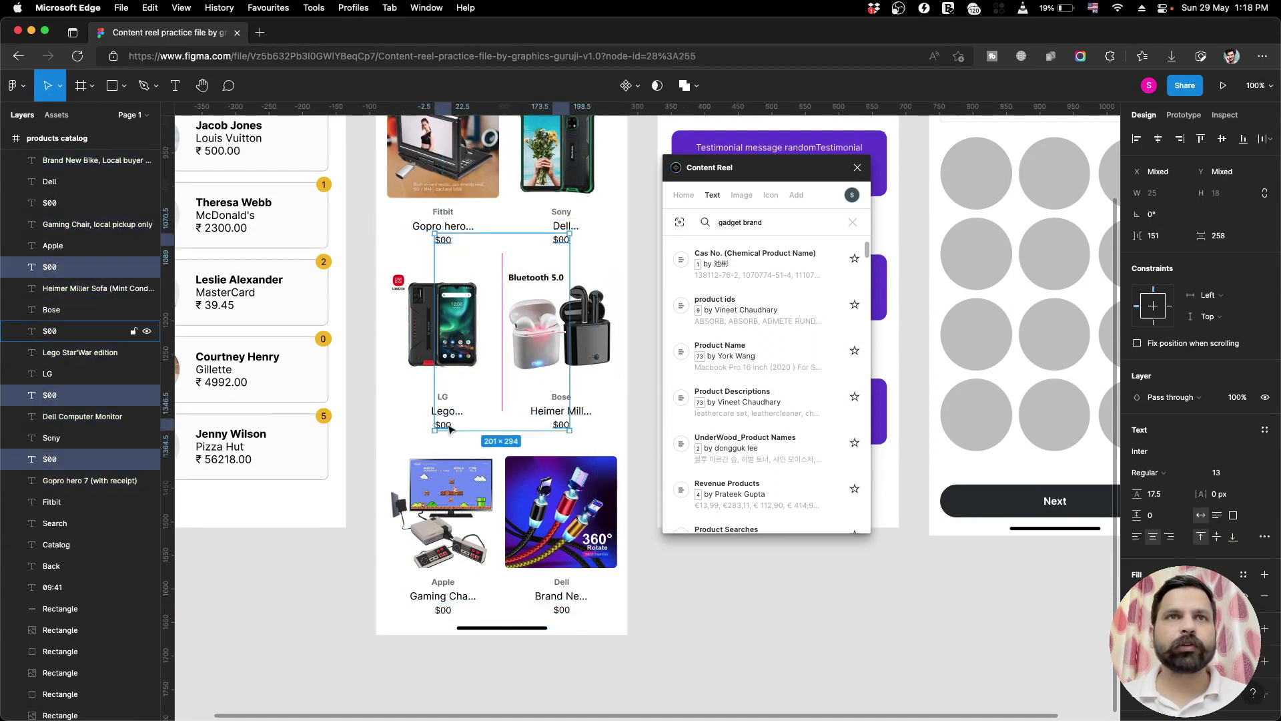
pyautogui.keyDown('shift'); pyautogui.click(448, 426); pyautogui.keyUp('shift')
pyautogui.keyDown('shift'); pyautogui.click(444, 609); pyautogui.keyUp('shift')
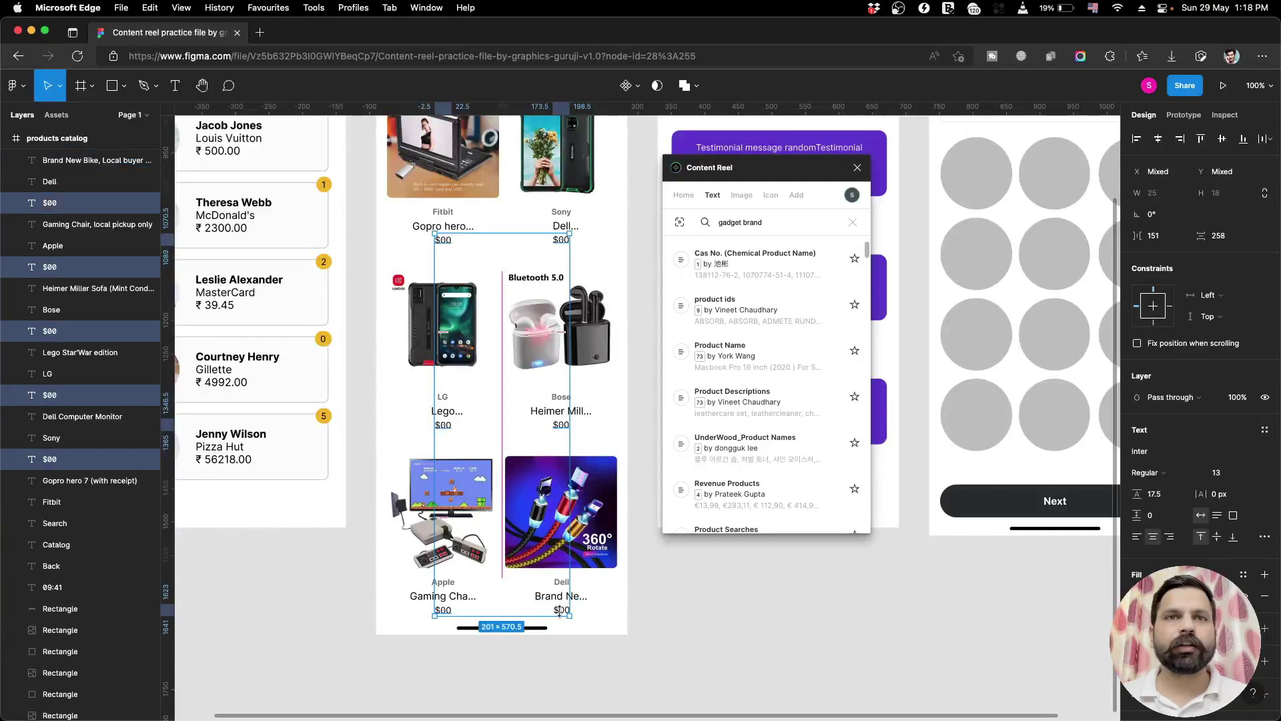
pyautogui.keyDown('shift'); pyautogui.click(563, 610); pyautogui.keyUp('shift')
pyautogui.write('amo')
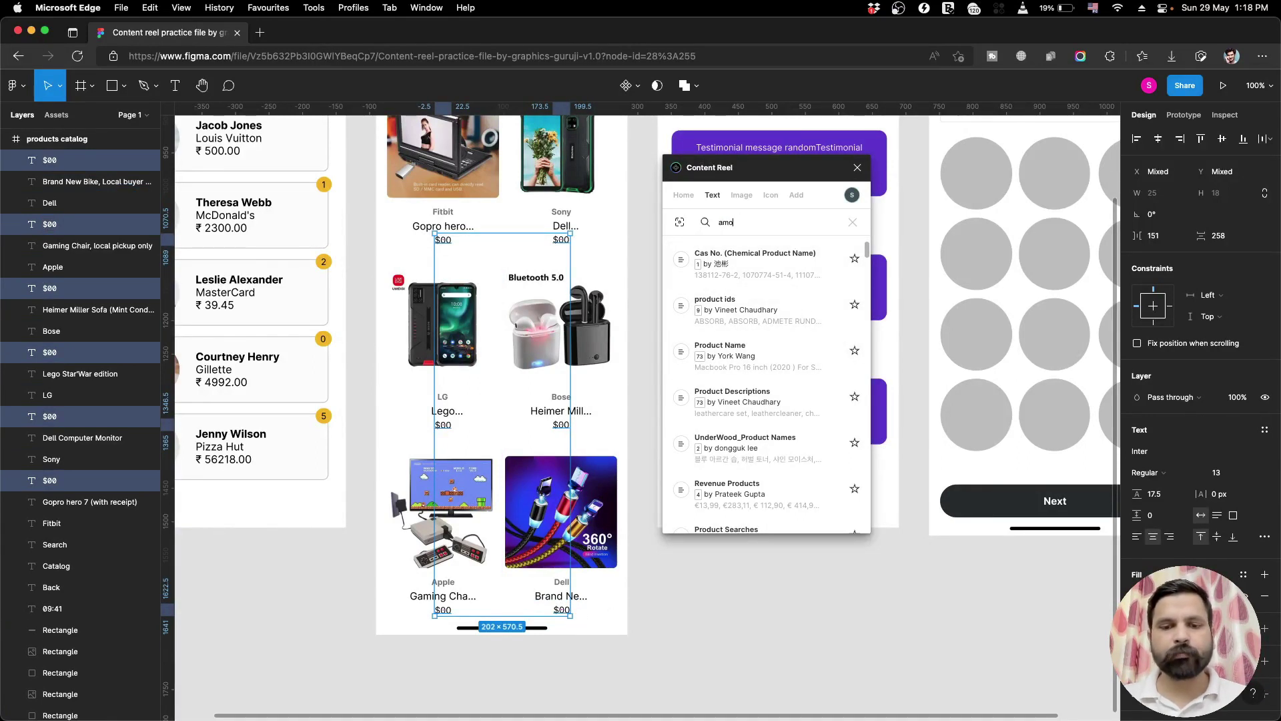
pyautogui.write('un')
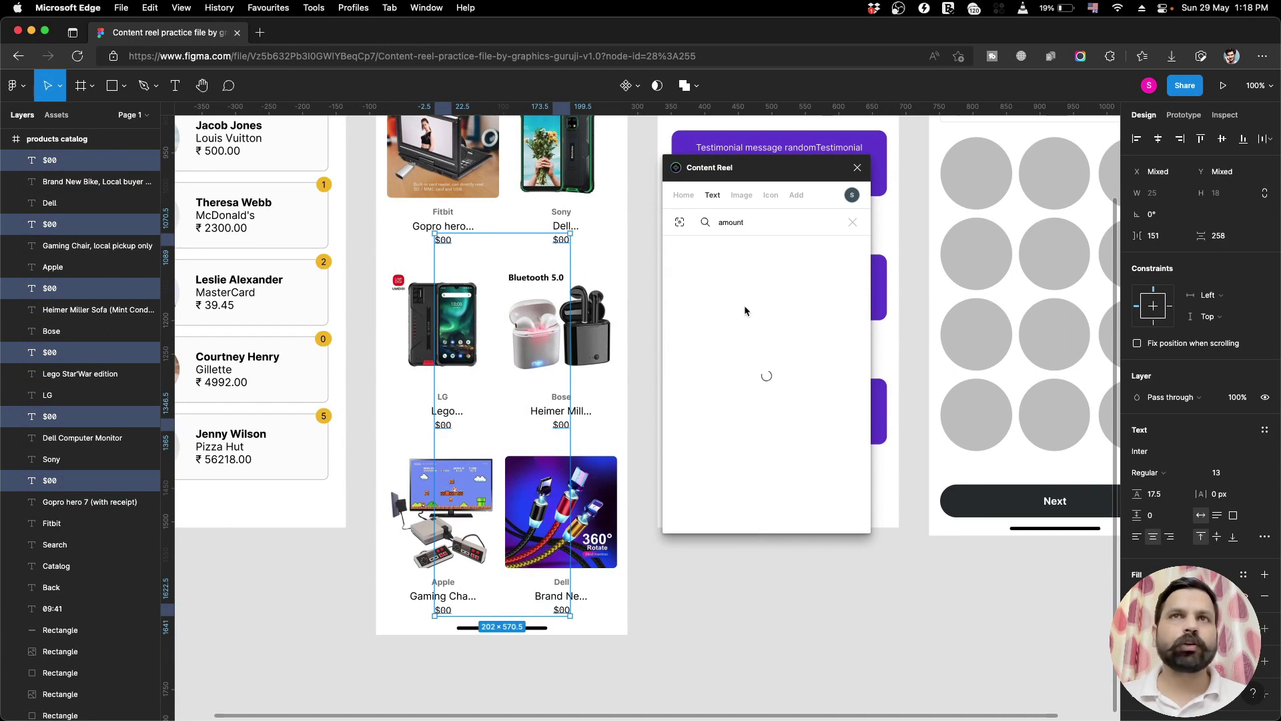
pyautogui.write('t')
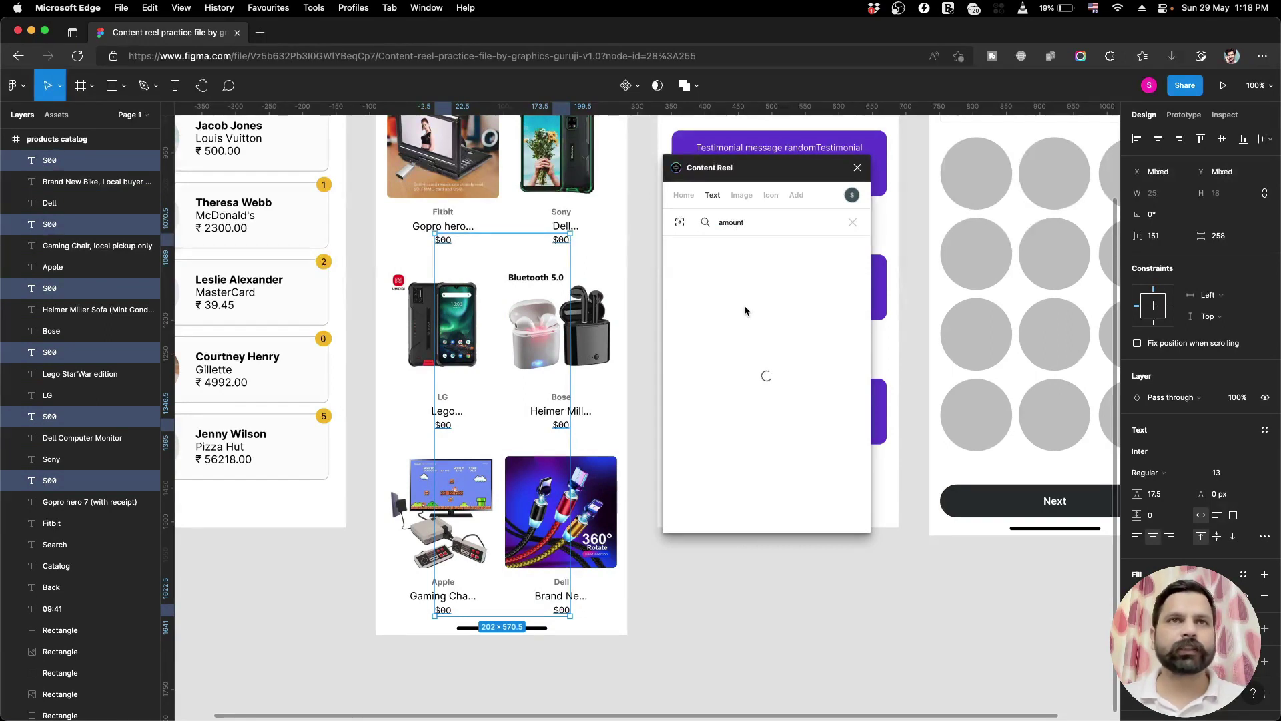
pyautogui.click(774, 456)
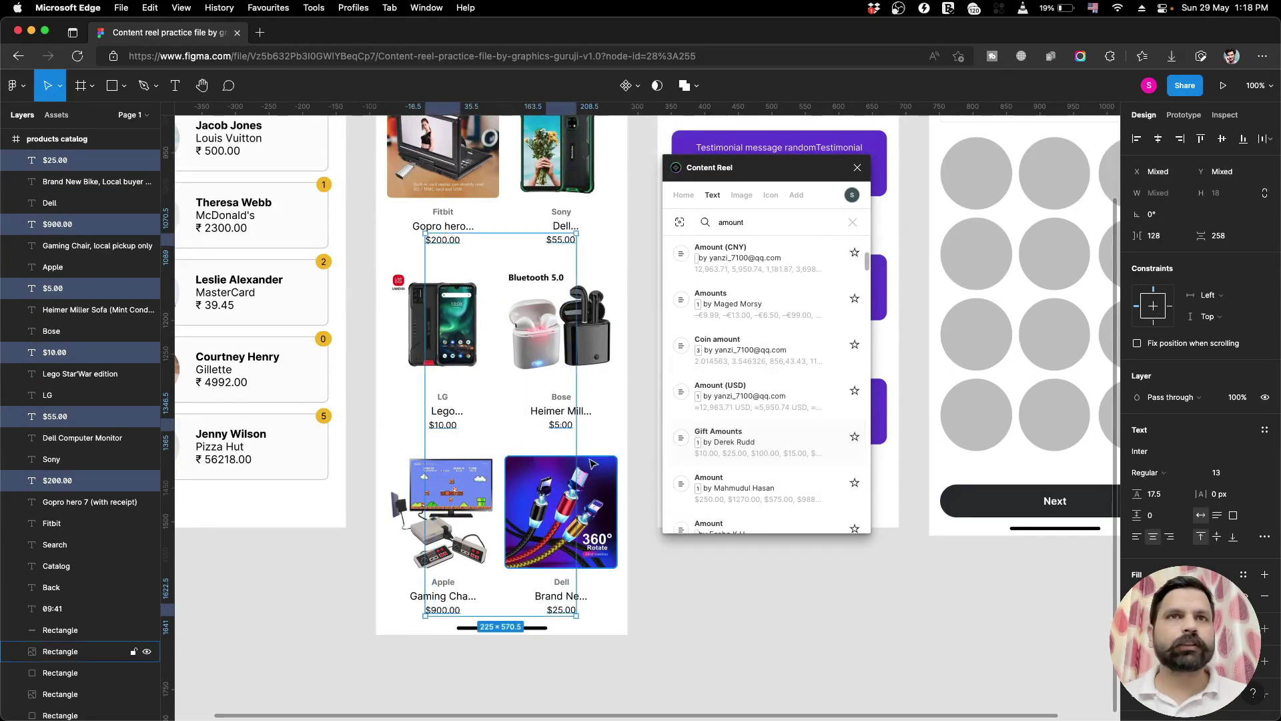
# Select the four testimonial message texts on the Testimonials screen.
pyautogui.click(609, 414)
pyautogui.moveTo(609, 413)
pyautogui.mouseDown()
pyautogui.moveTo(494, 525)
pyautogui.moveTo(379, 566)
pyautogui.mouseUp()
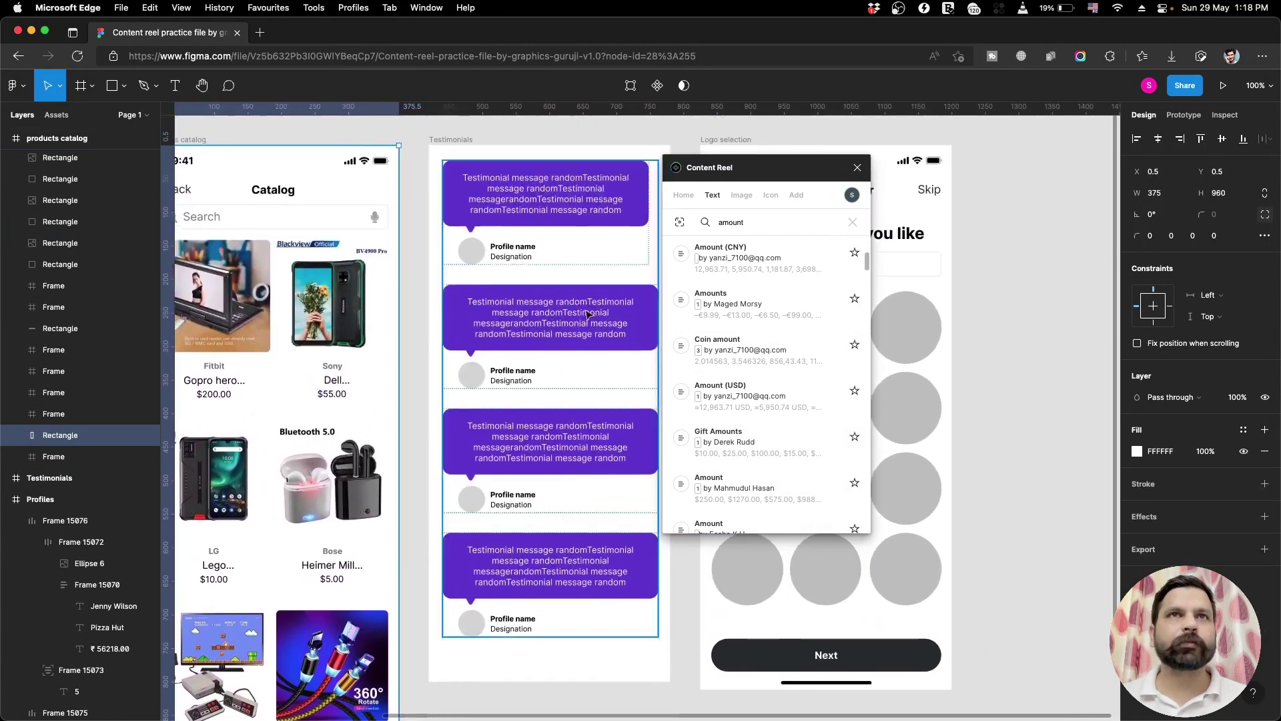
pyautogui.doubleClick(583, 192)
pyautogui.keyDown('shift'); pyautogui.click(570, 320); pyautogui.keyUp('shift')
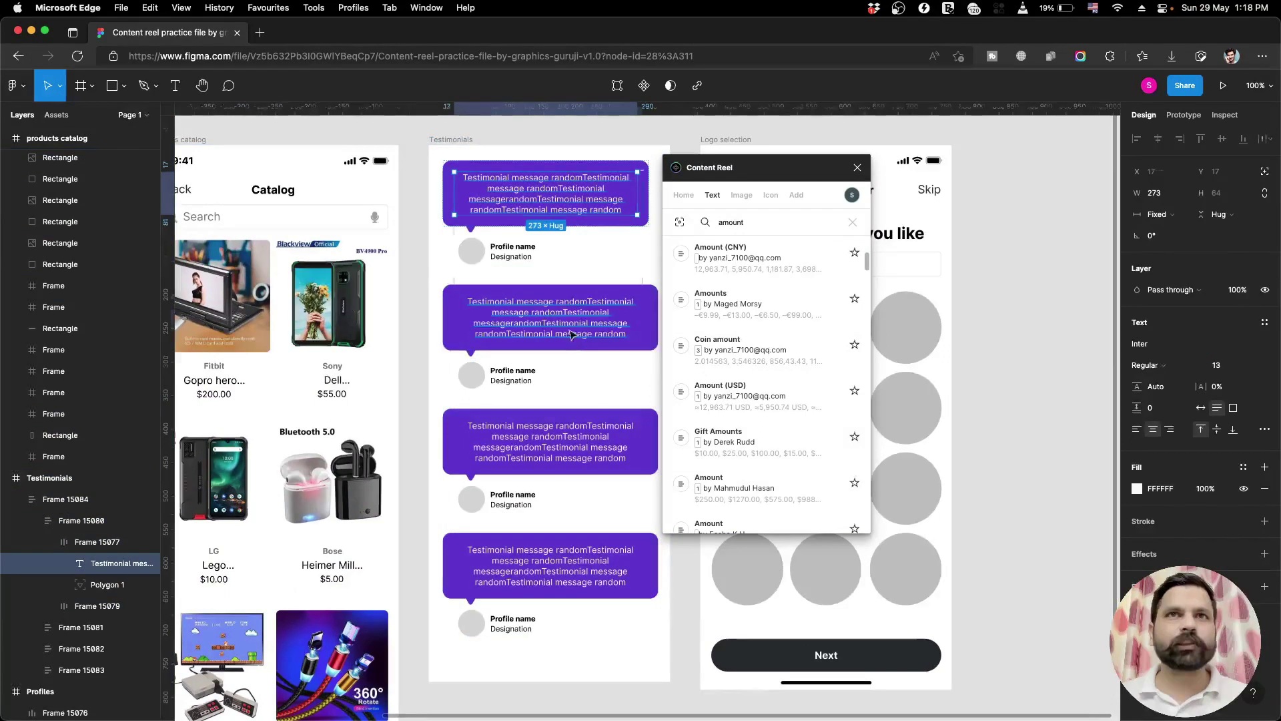
pyautogui.keyDown('shift'); pyautogui.click(566, 455); pyautogui.keyUp('shift')
pyautogui.keyDown('shift'); pyautogui.click(550, 567); pyautogui.keyUp('shift')
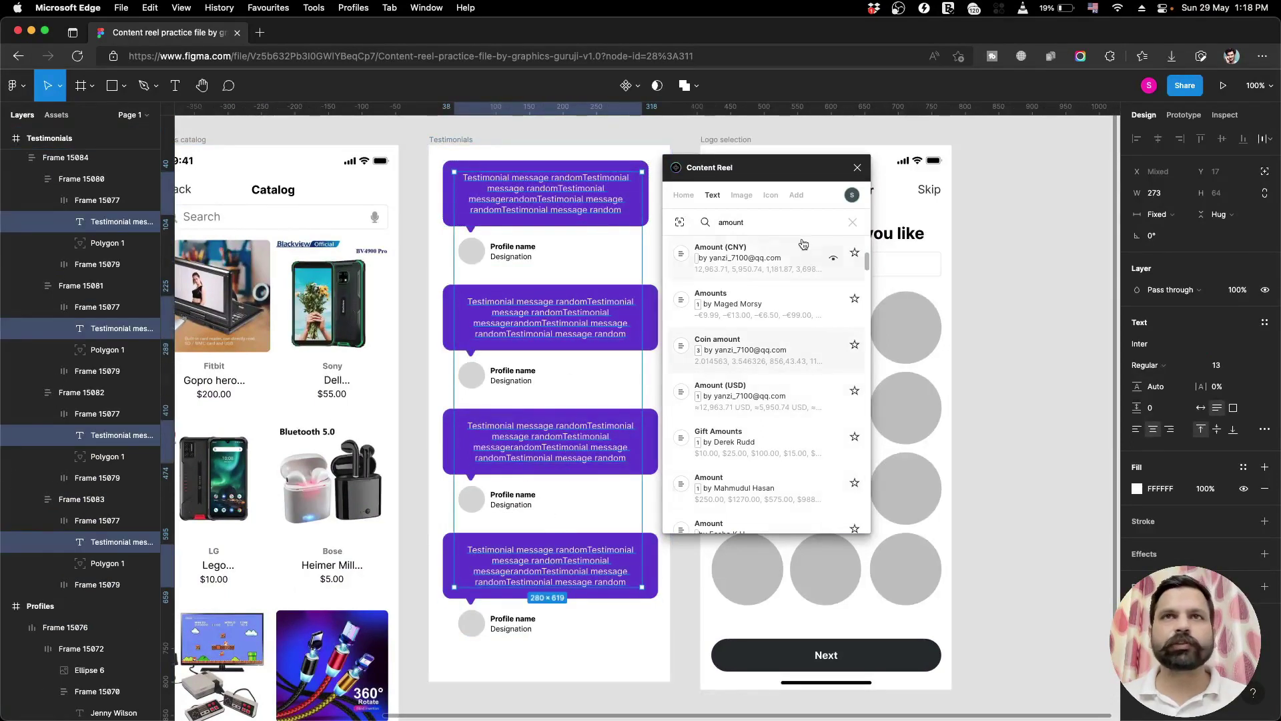
# Fill the selected messages with quotes from Content Reel's Testimonials text set.
pyautogui.doubleClick(750, 232)
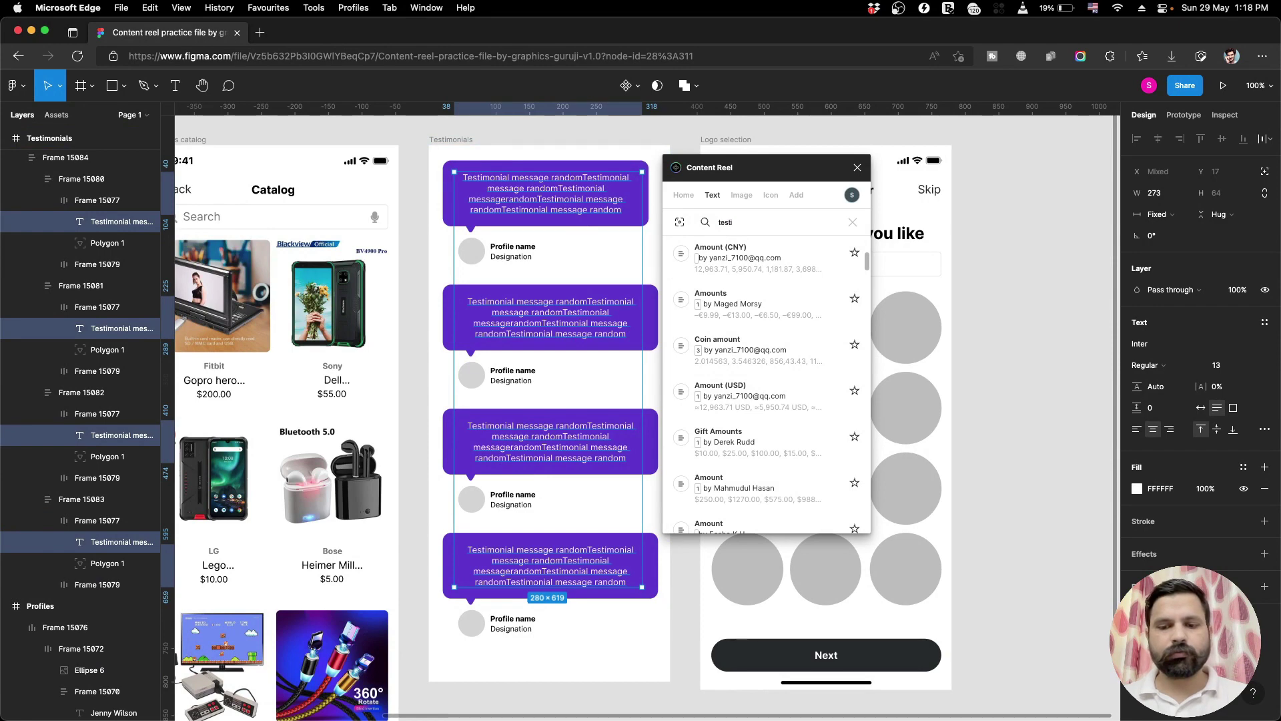
pyautogui.write('monials')
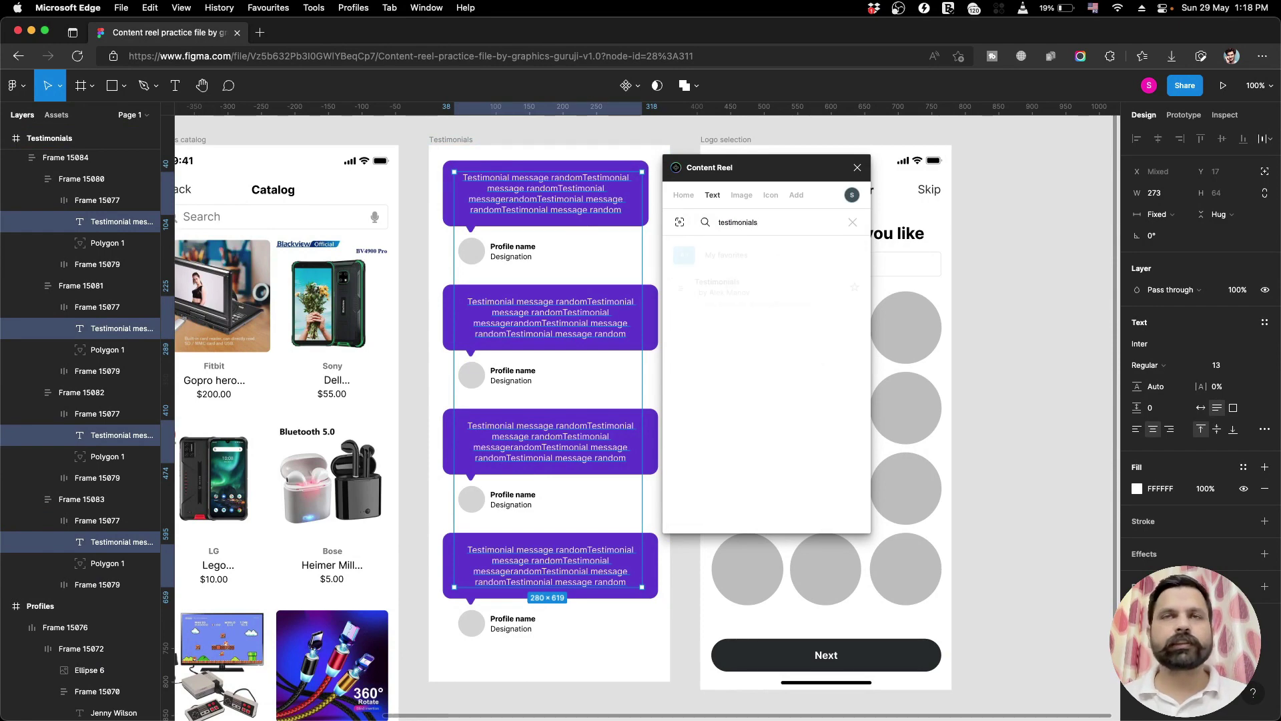
pyautogui.click(730, 299)
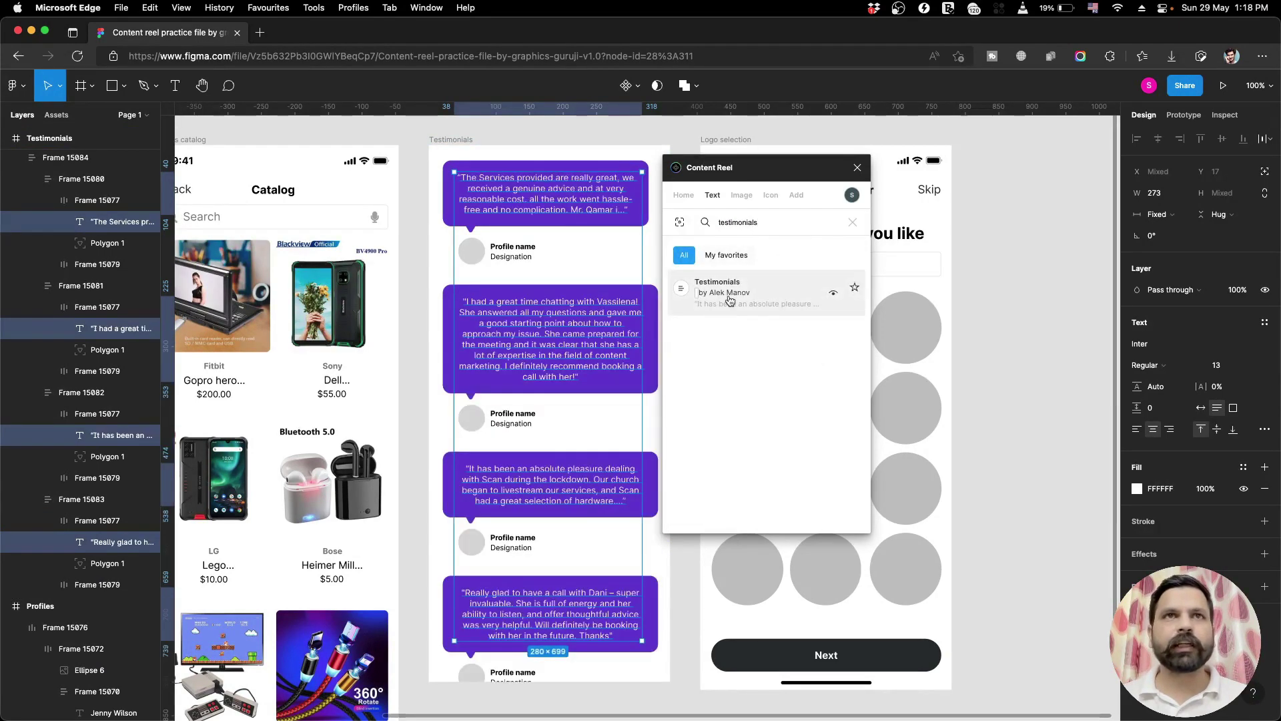
pyautogui.scroll(-3, 588, 405)
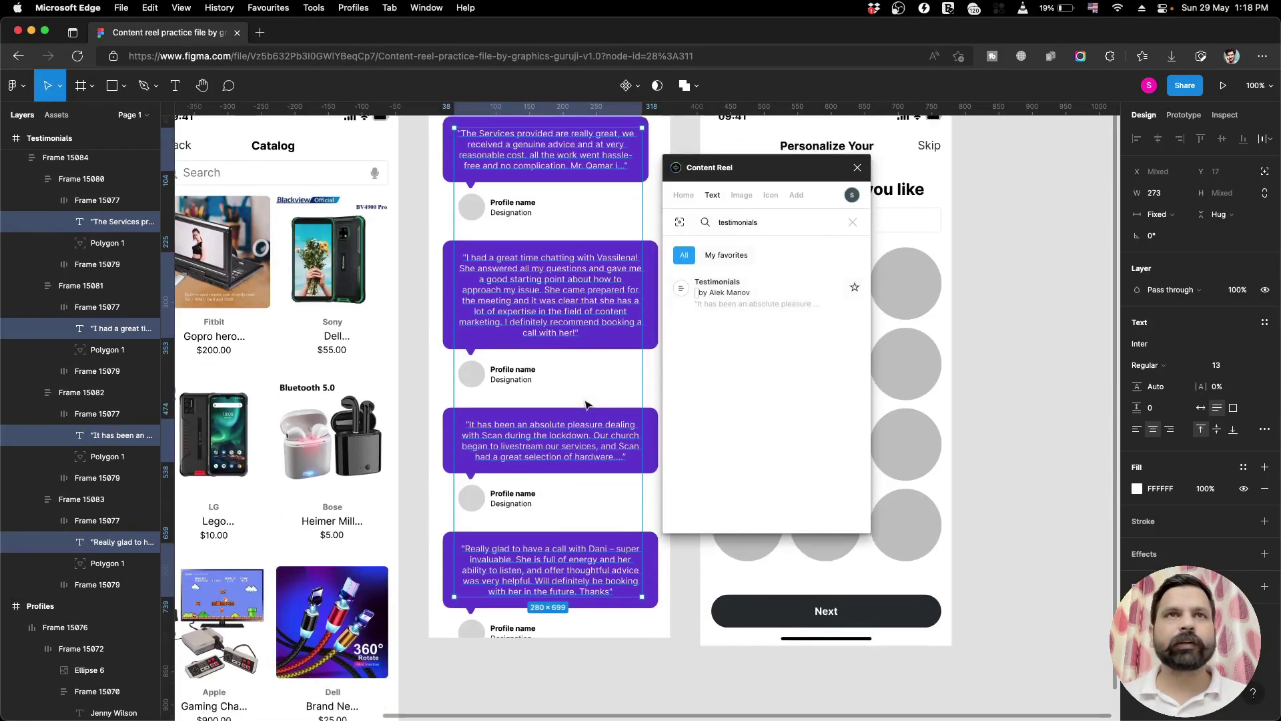
pyautogui.scroll(4, 587, 405)
pyautogui.click(587, 441)
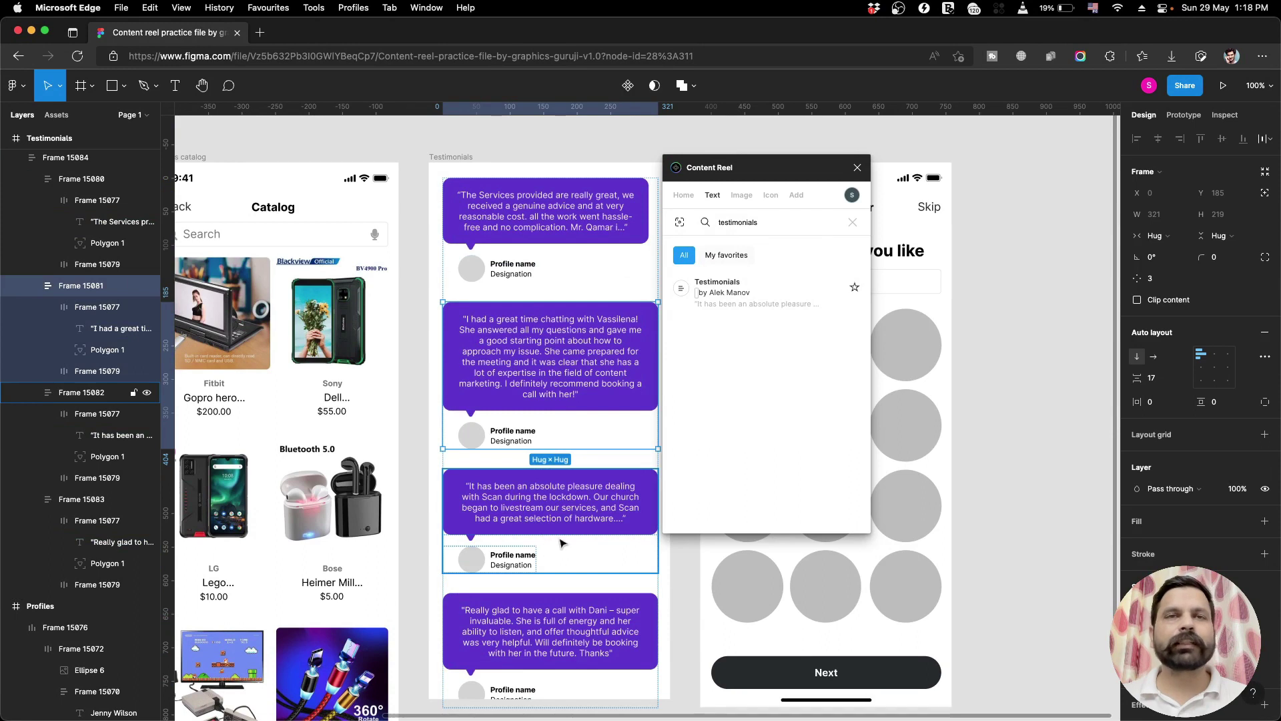
pyautogui.hscroll(5, 576, 319)
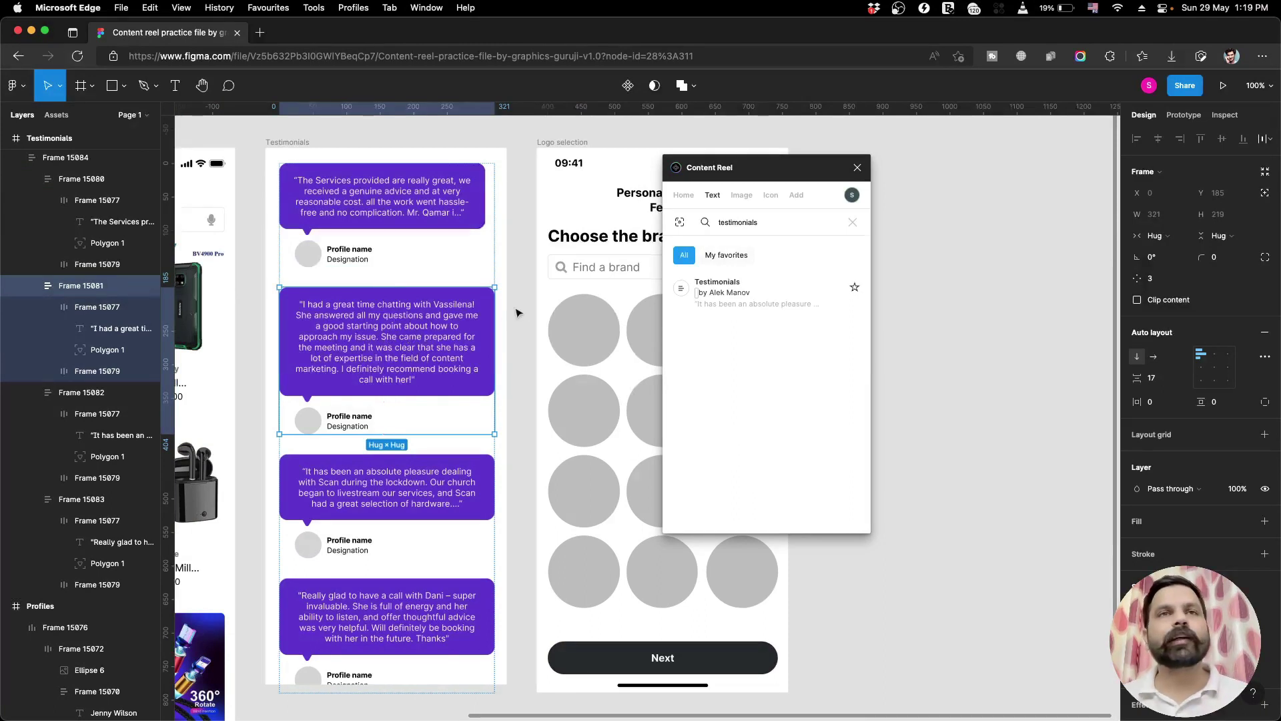
# Select all twelve grey circles on the 'Choose the brands you like' screen.
pyautogui.moveTo(519, 308); pyautogui.dragTo(384, 300)
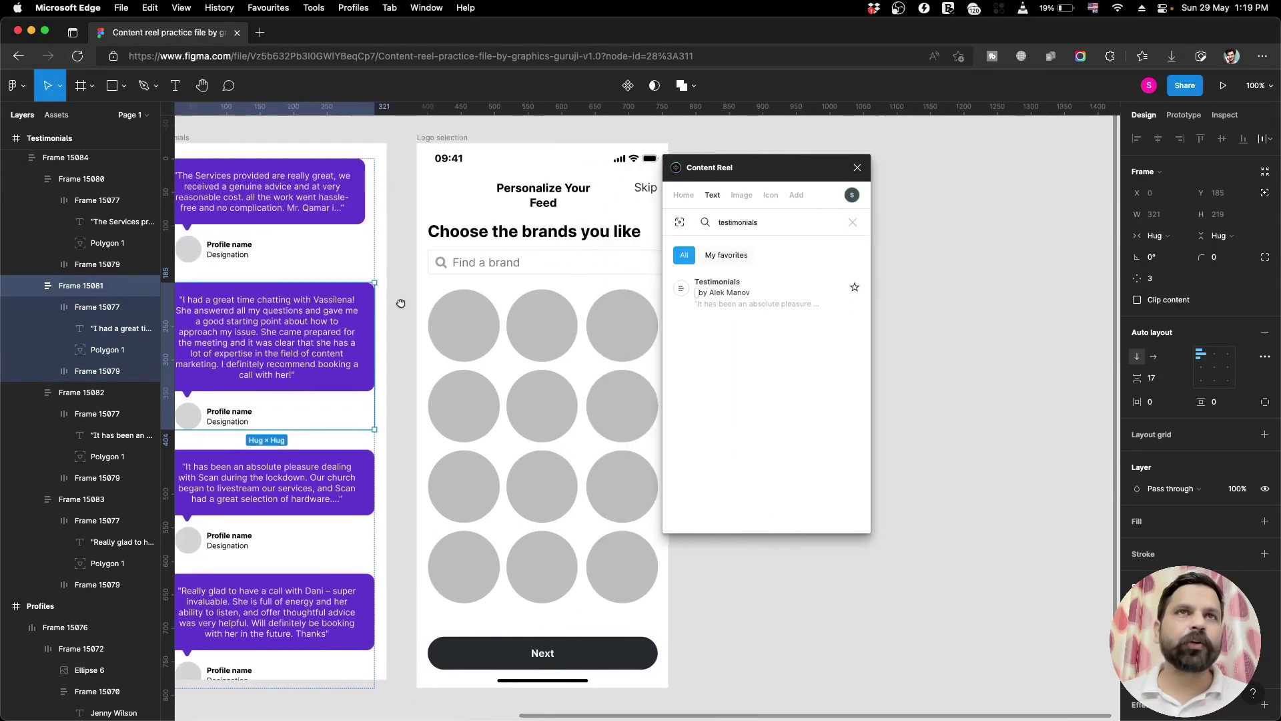
pyautogui.click(449, 323)
pyautogui.keyDown('shift'); pyautogui.click(520, 323); pyautogui.keyUp('shift')
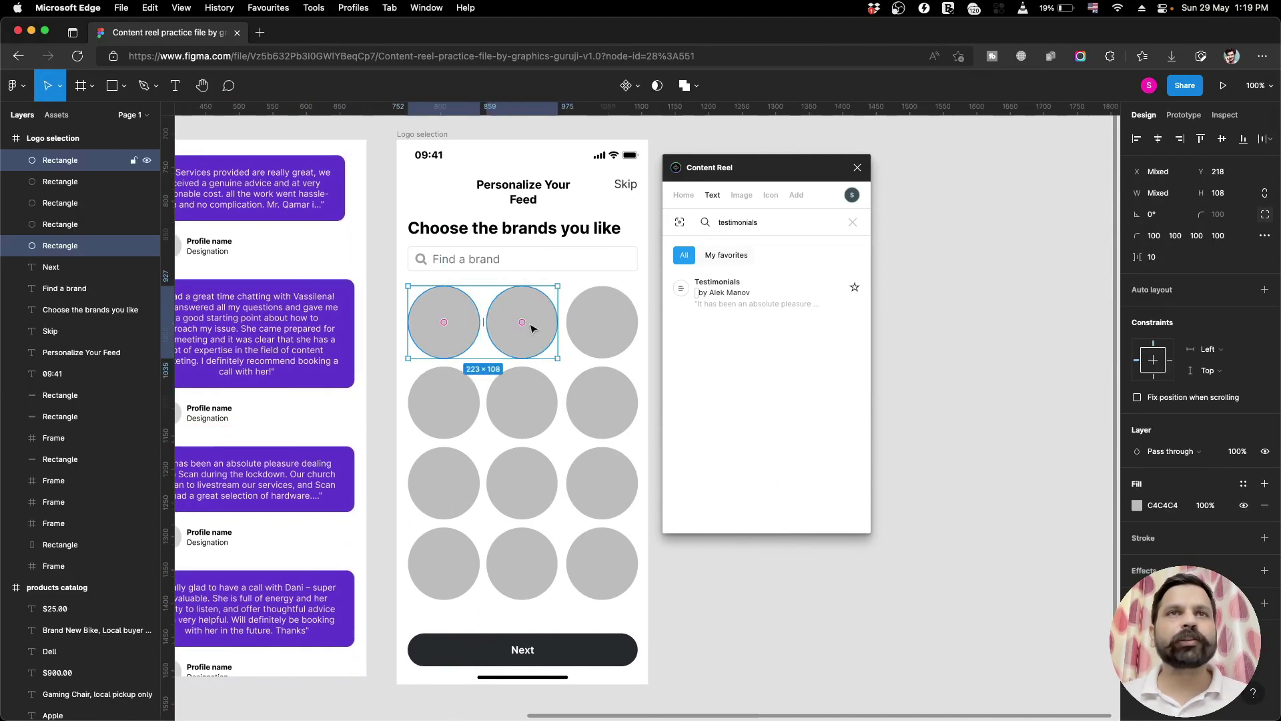
pyautogui.keyDown('shift'); pyautogui.click(599, 325); pyautogui.keyUp('shift')
pyautogui.keyDown('shift'); pyautogui.click(596, 390); pyautogui.keyUp('shift')
pyautogui.keyDown('shift'); pyautogui.click(534, 417); pyautogui.keyUp('shift')
pyautogui.keyDown('shift'); pyautogui.click(445, 411); pyautogui.keyUp('shift')
pyautogui.keyDown('shift'); pyautogui.click(434, 461); pyautogui.keyUp('shift')
pyautogui.keyDown('shift'); pyautogui.click(534, 494); pyautogui.keyUp('shift')
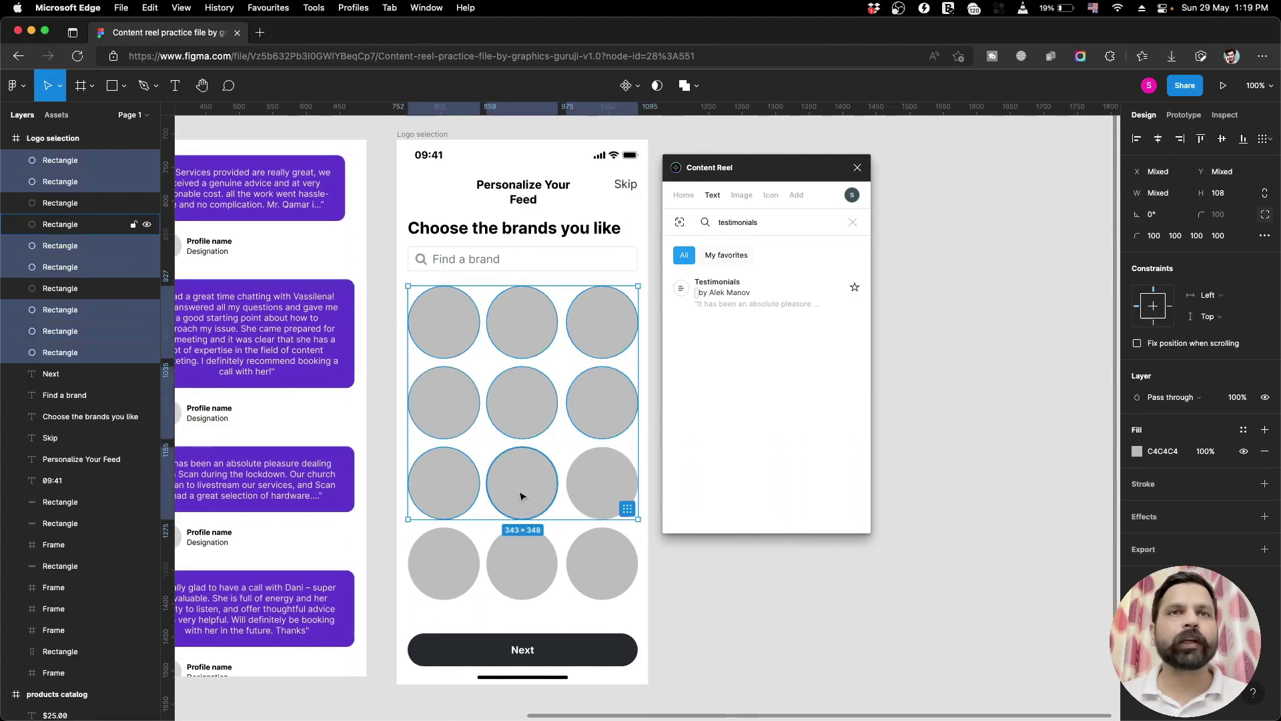
pyautogui.keyDown('shift'); pyautogui.click(621, 491); pyautogui.keyUp('shift')
pyautogui.keyDown('shift'); pyautogui.click(594, 564); pyautogui.keyUp('shift')
pyautogui.keyDown('shift'); pyautogui.click(521, 563); pyautogui.keyUp('shift')
pyautogui.keyDown('shift'); pyautogui.click(443, 563); pyautogui.keyUp('shift')
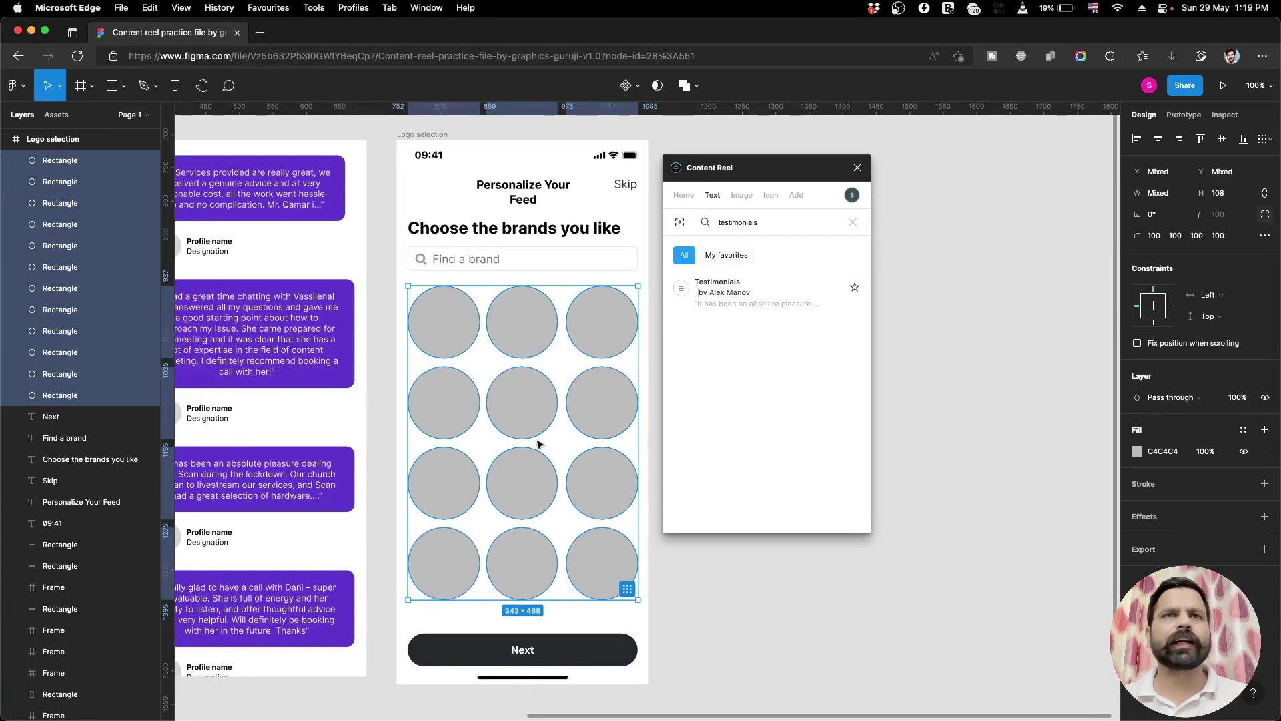
# Fill the circles with Content Reel's first logo image set, e.g. McDonald's, Pepsi, NASA and Starbucks.
pyautogui.click(741, 195)
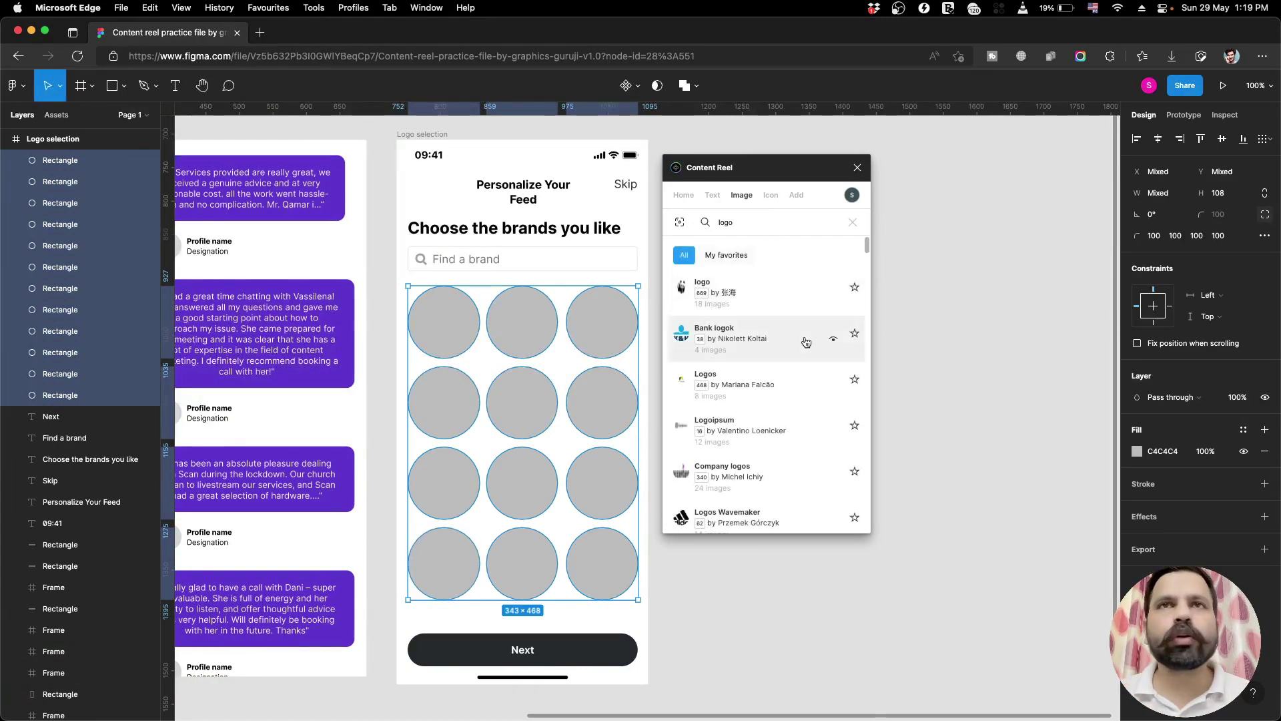
pyautogui.scroll(-3, 803, 360)
pyautogui.scroll(-3, 801, 381)
pyautogui.scroll(-3, 801, 387)
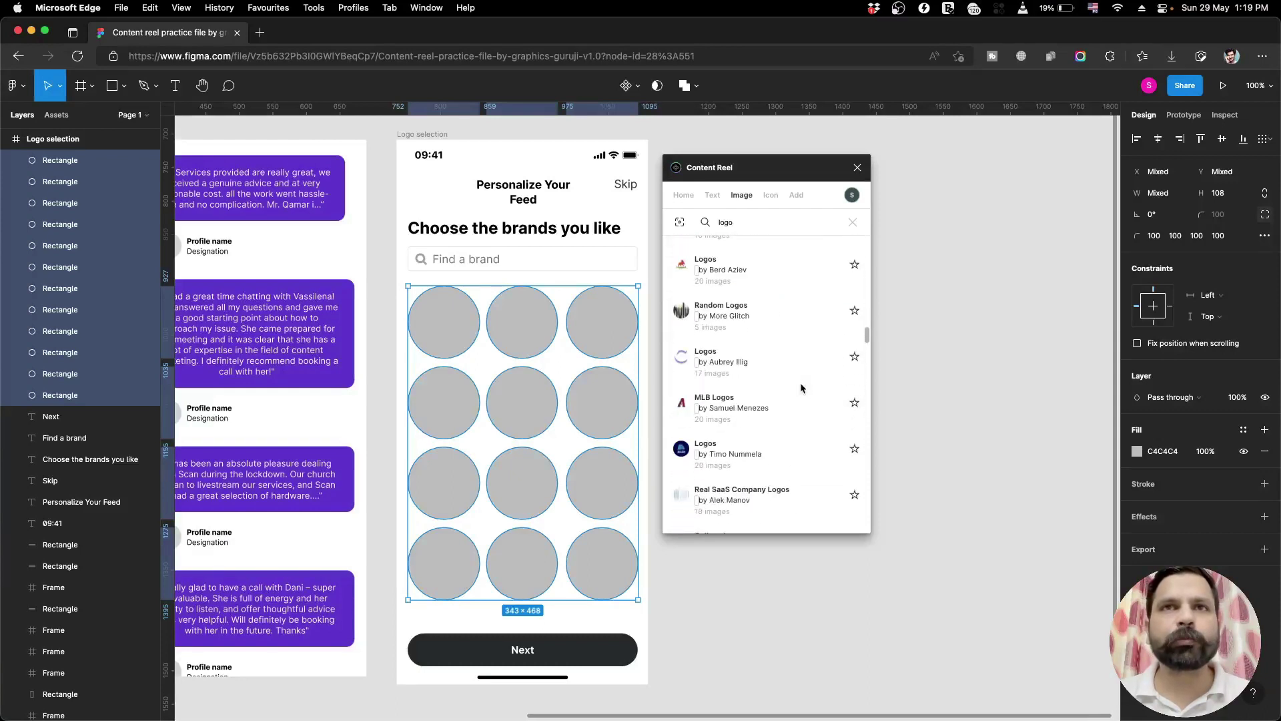
pyautogui.scroll(-2, 801, 389)
pyautogui.scroll(-2, 801, 389)
pyautogui.scroll(-2, 801, 389)
pyautogui.scroll(-2, 801, 390)
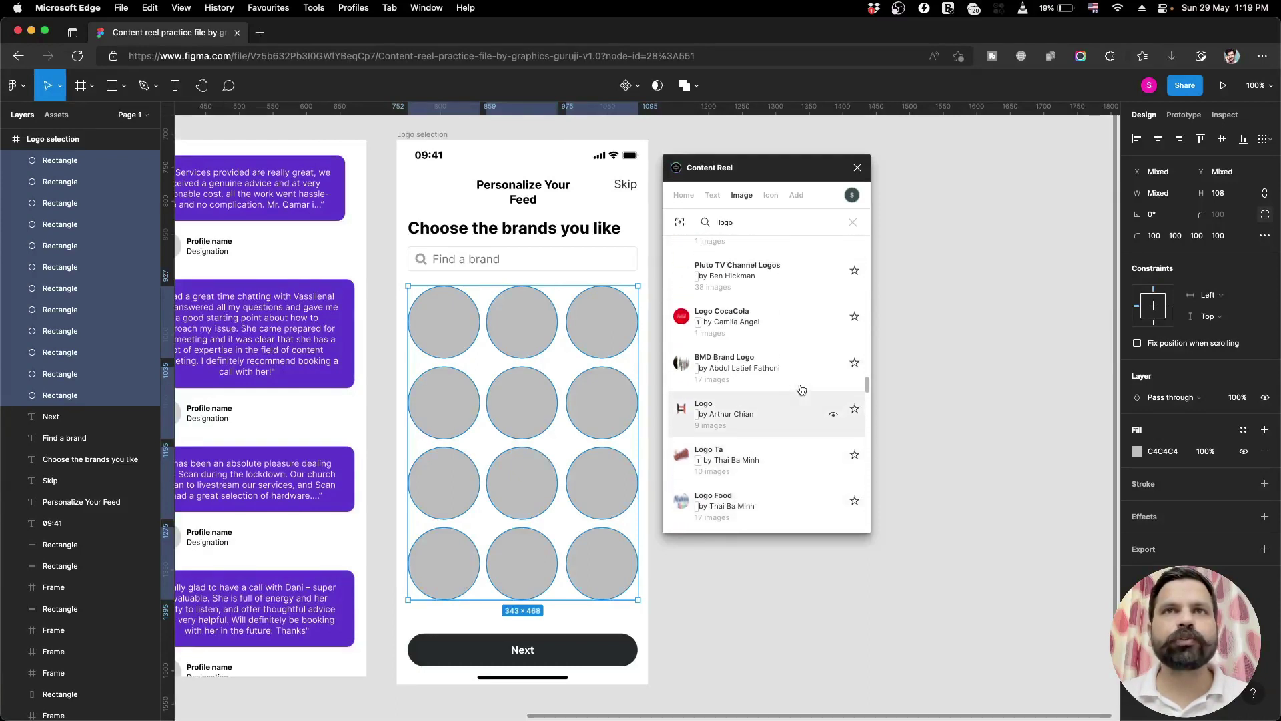
pyautogui.scroll(1, 802, 390)
pyautogui.scroll(1, 801, 391)
pyautogui.scroll(1, 801, 393)
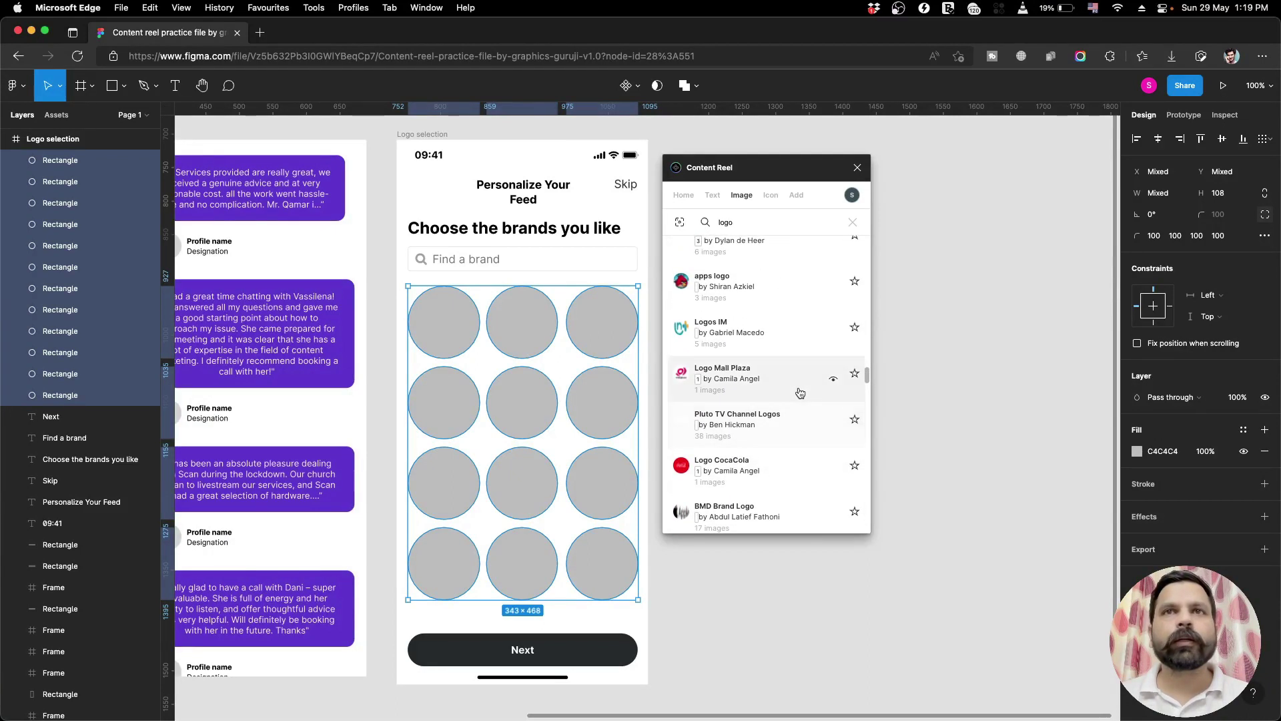
pyautogui.scroll(1, 800, 393)
pyautogui.scroll(1, 800, 395)
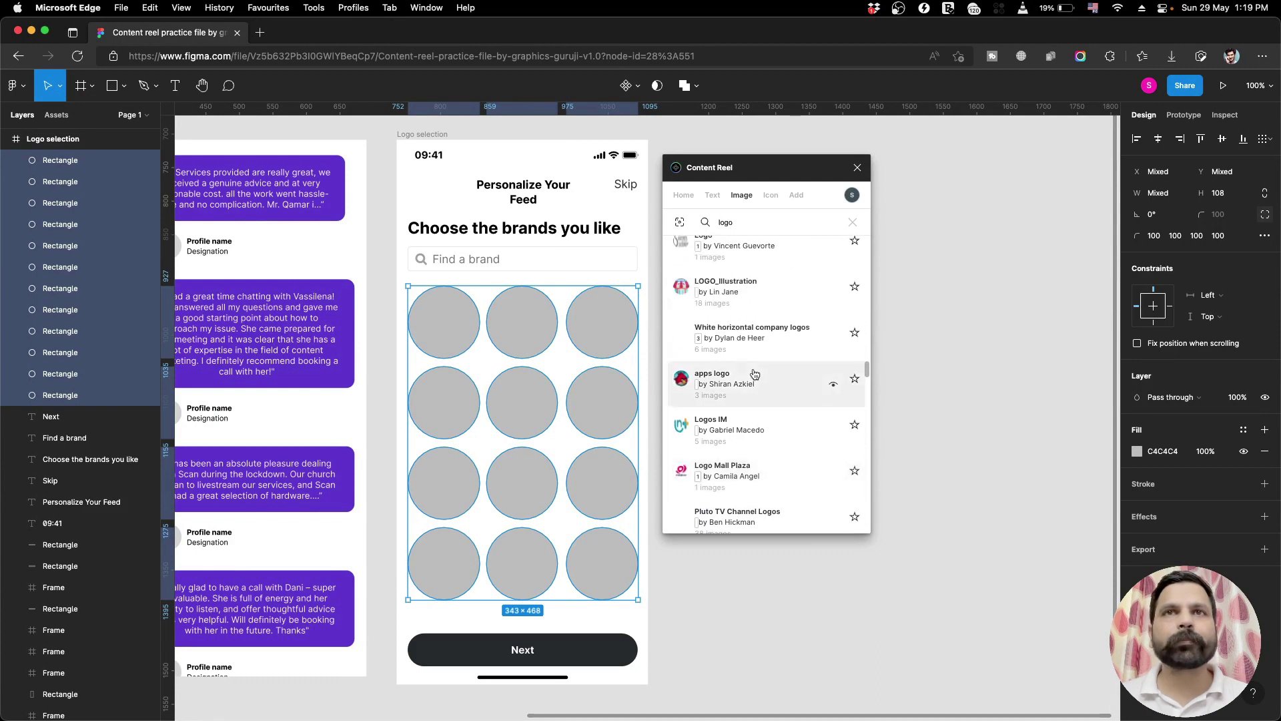
pyautogui.scroll(1, 756, 377)
pyautogui.scroll(1, 759, 380)
pyautogui.scroll(1, 761, 386)
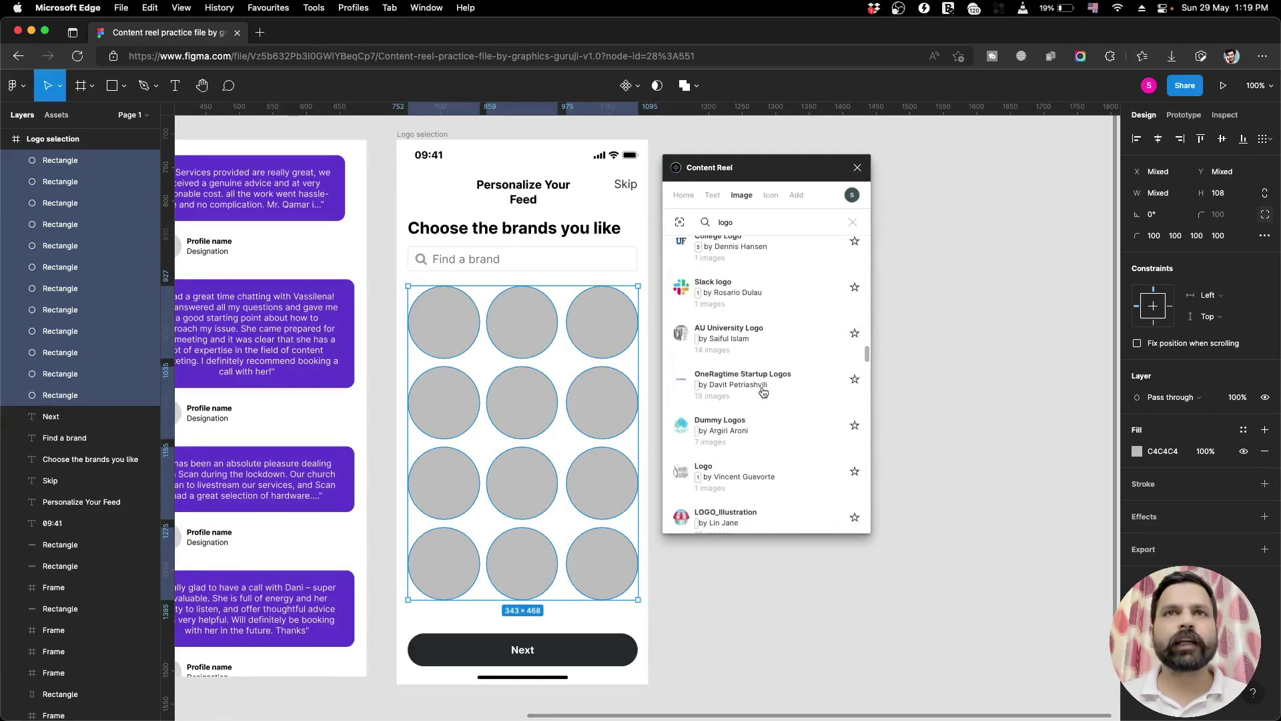
pyautogui.scroll(1, 763, 392)
pyautogui.scroll(1, 764, 392)
pyautogui.scroll(2, 761, 334)
pyautogui.scroll(2, 701, 307)
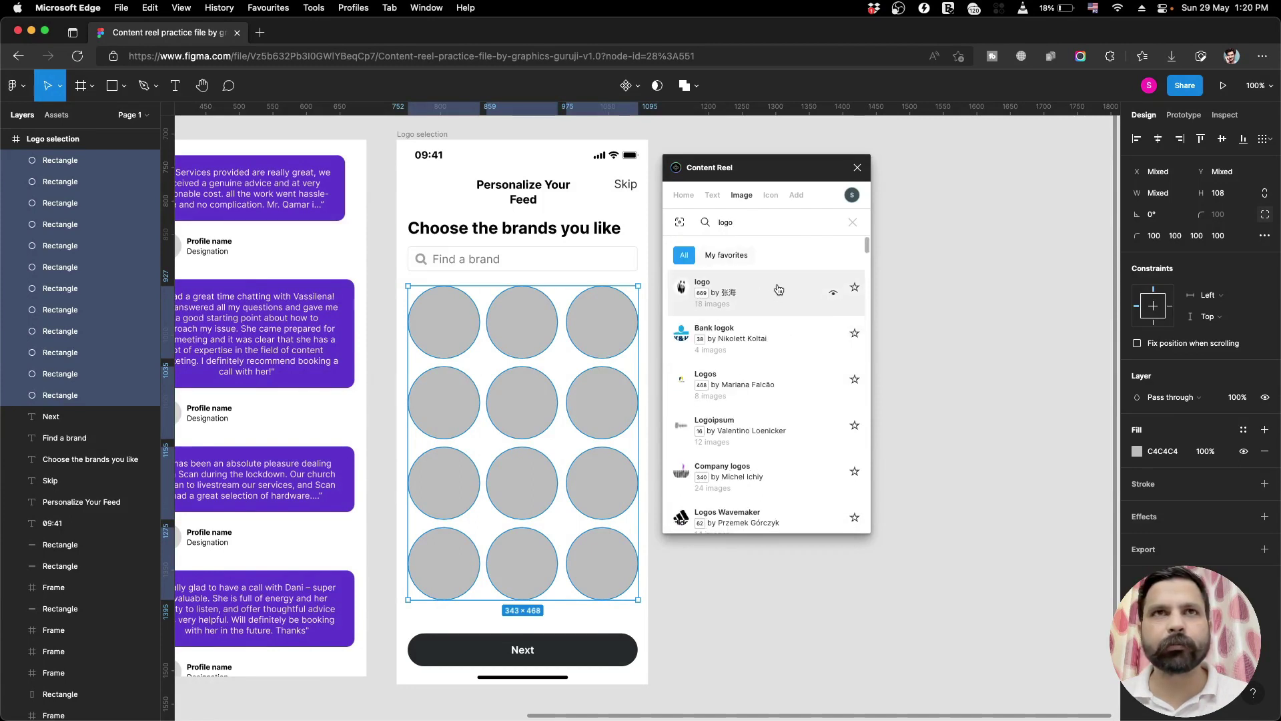
pyautogui.click(779, 289)
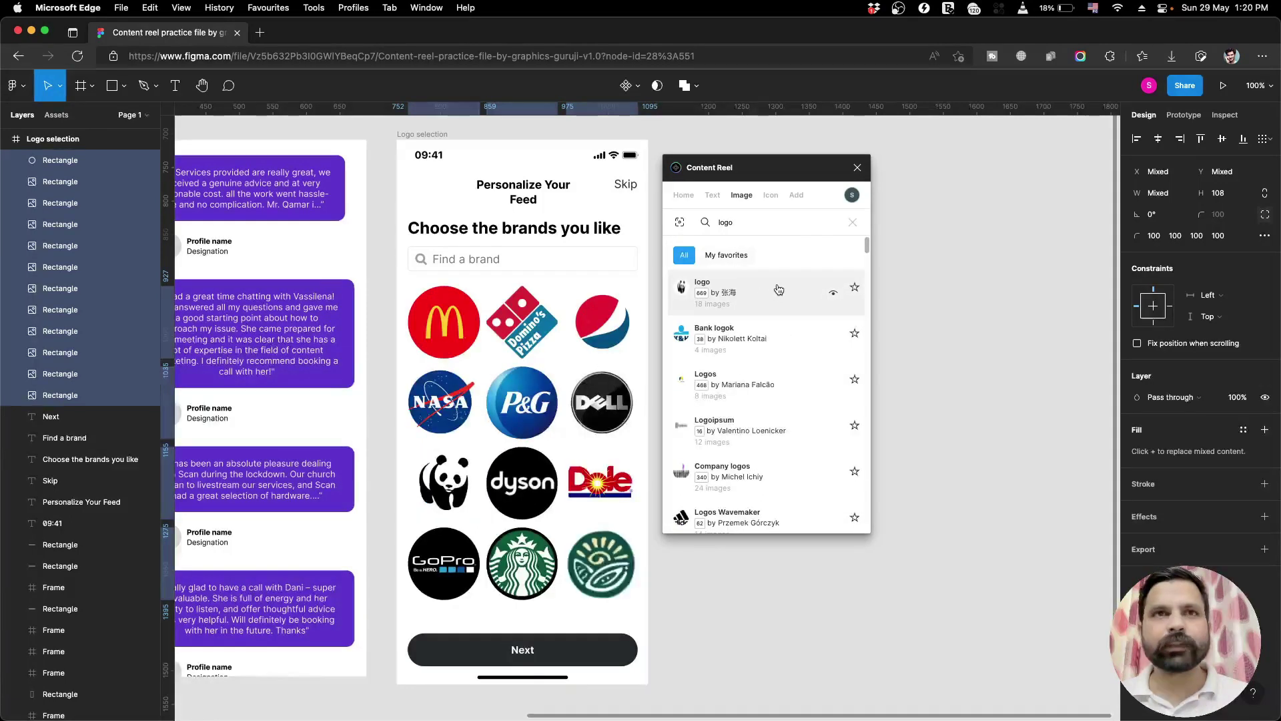
pyautogui.click(712, 601)
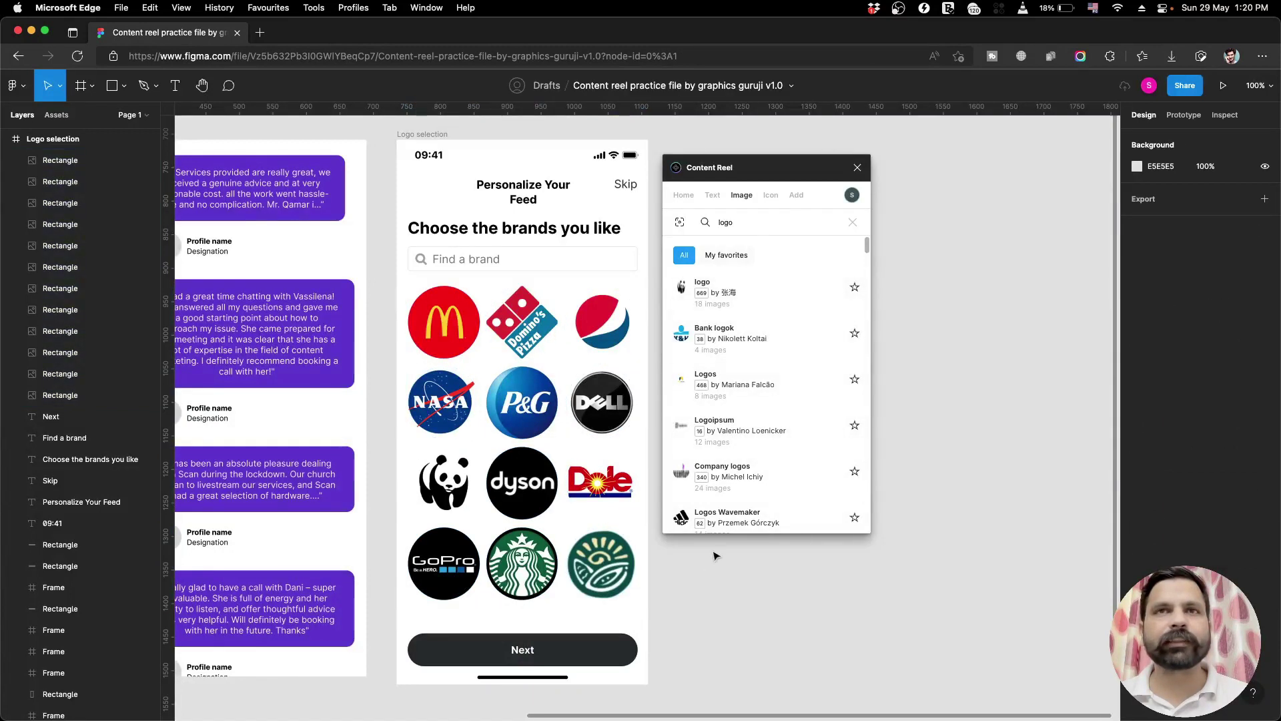
pyautogui.scroll(-3, 778, 387)
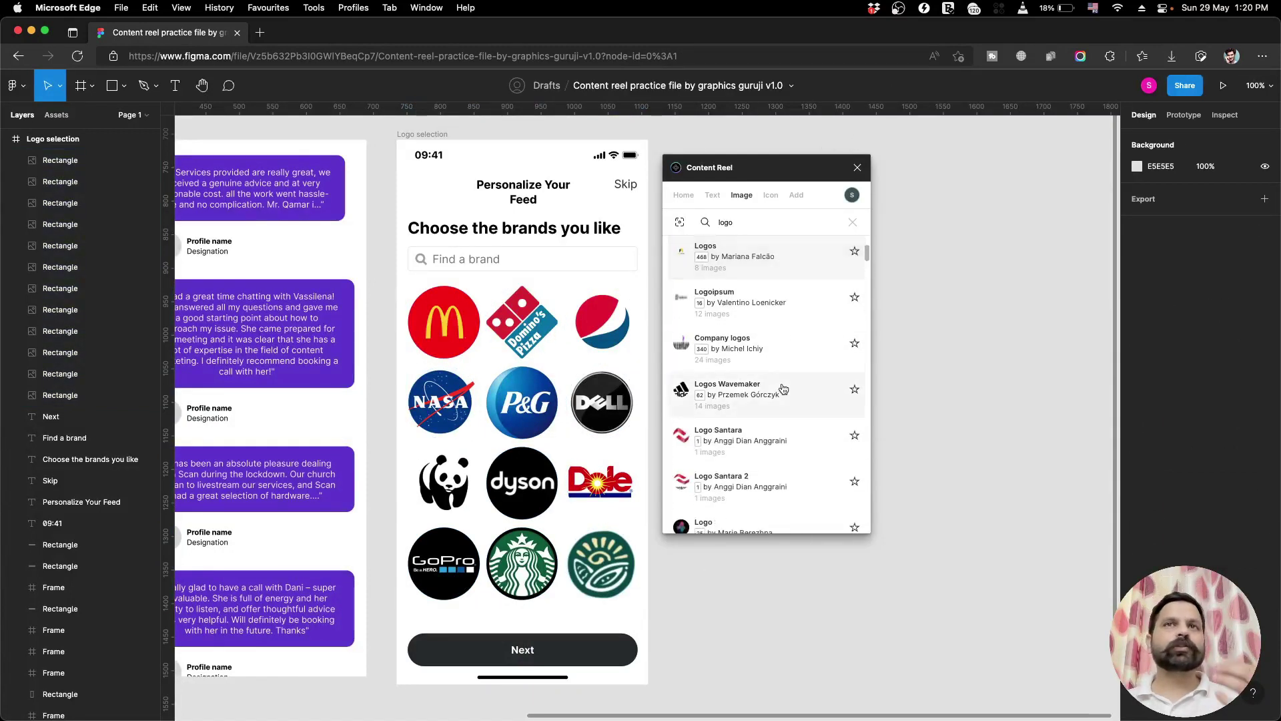
pyautogui.scroll(-3, 784, 389)
pyautogui.scroll(-1, 784, 388)
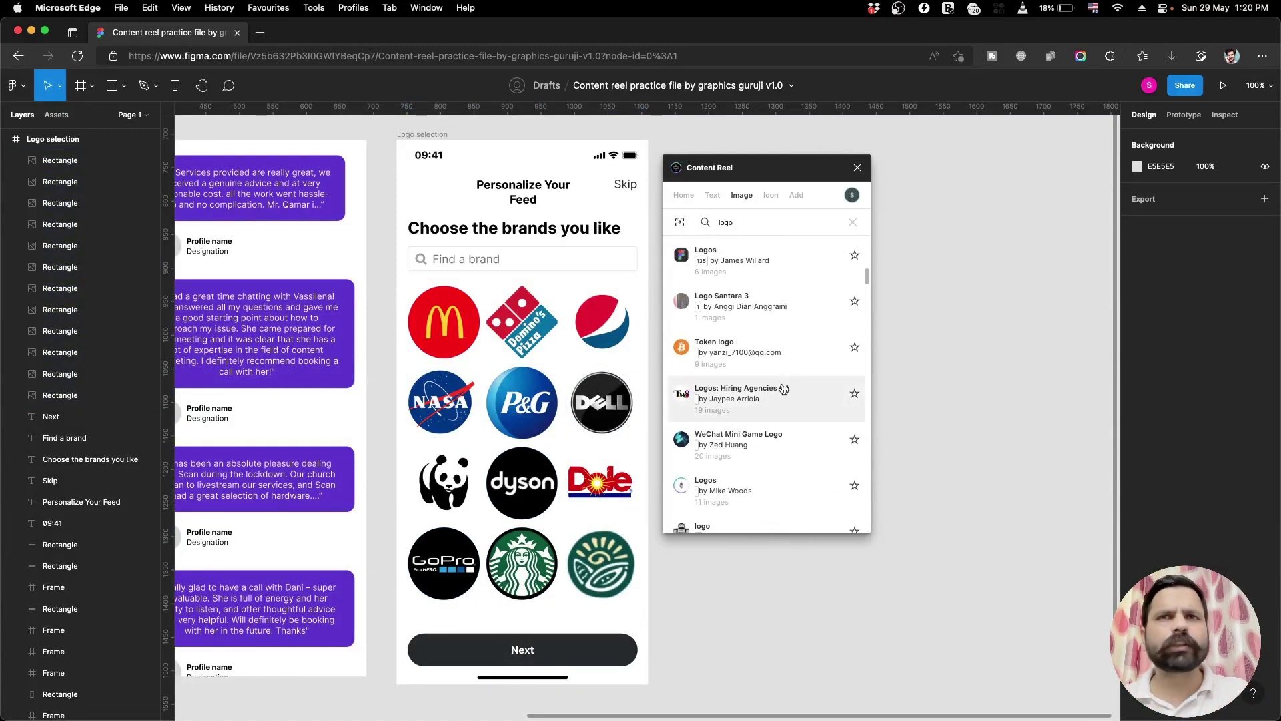